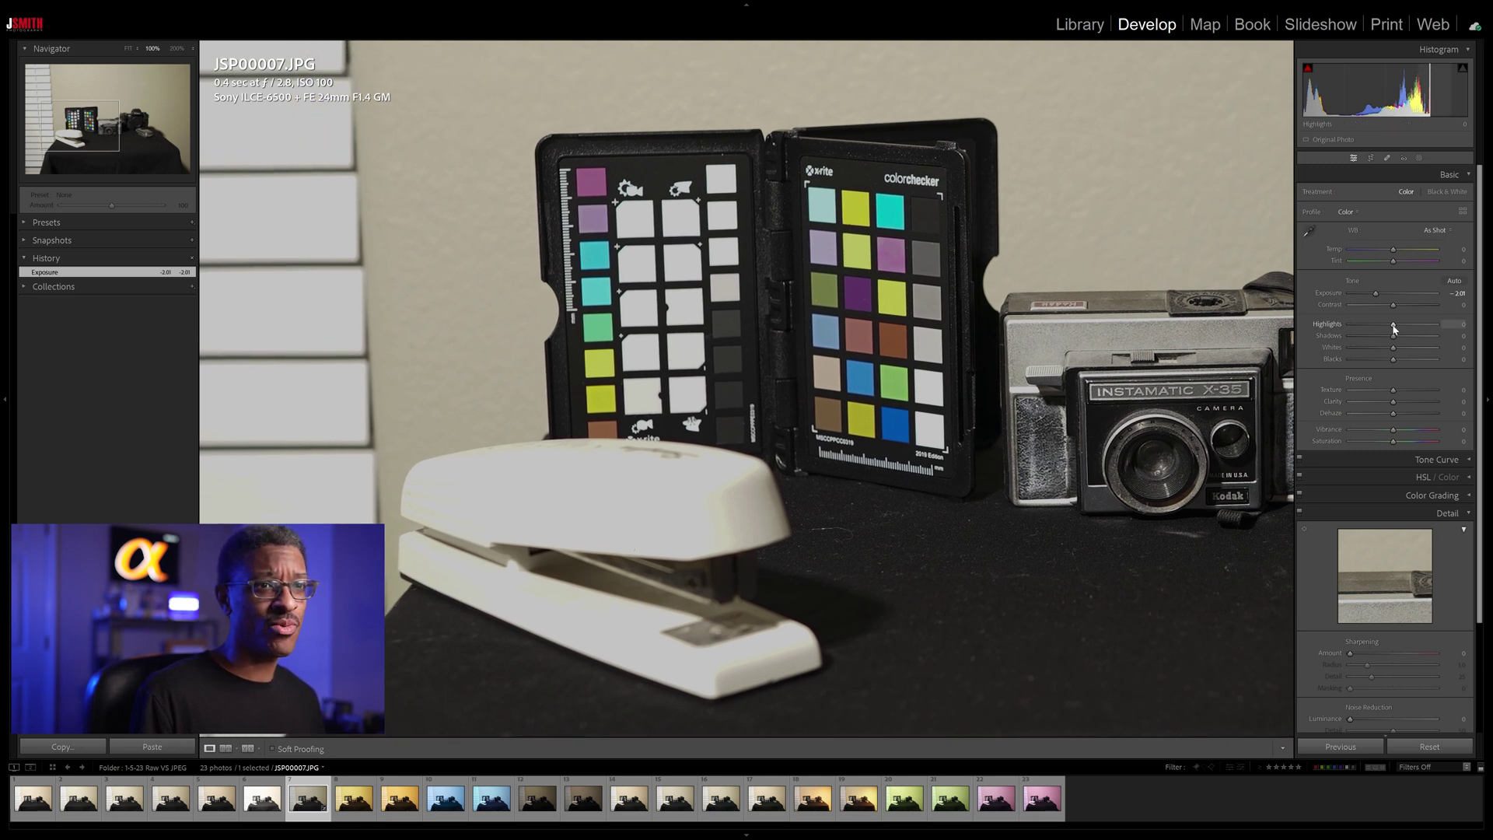
Lower the highlights of JSP00007.JPG to -84 and inspect the recovered detail on the white stapler at 200% zoom
{"action": "left_click_drag", "start_coordinate": [1394, 327], "coordinate": [1357, 327]}
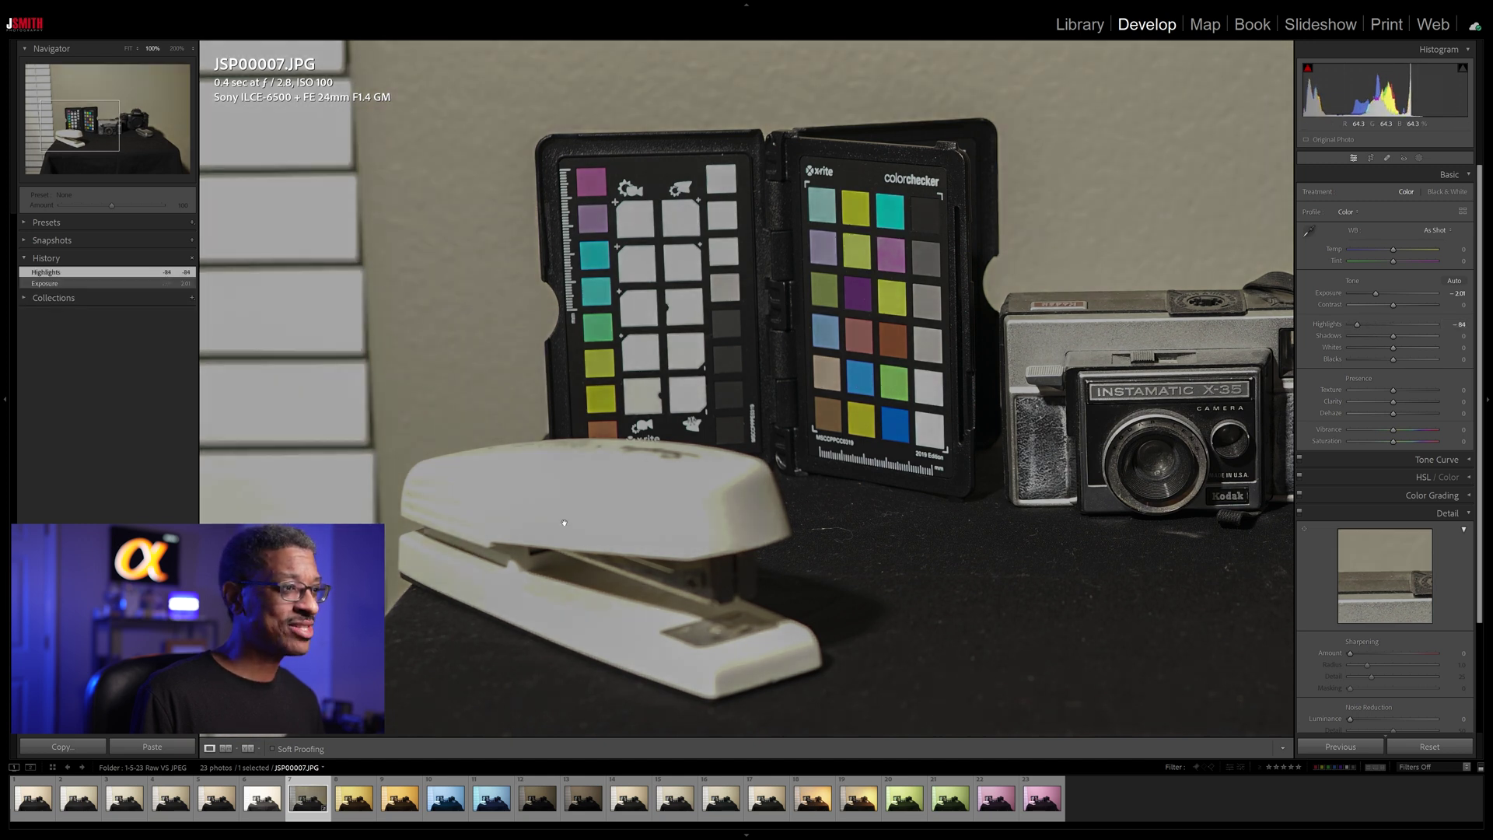
{"action": "left_click", "coordinate": [178, 49]}
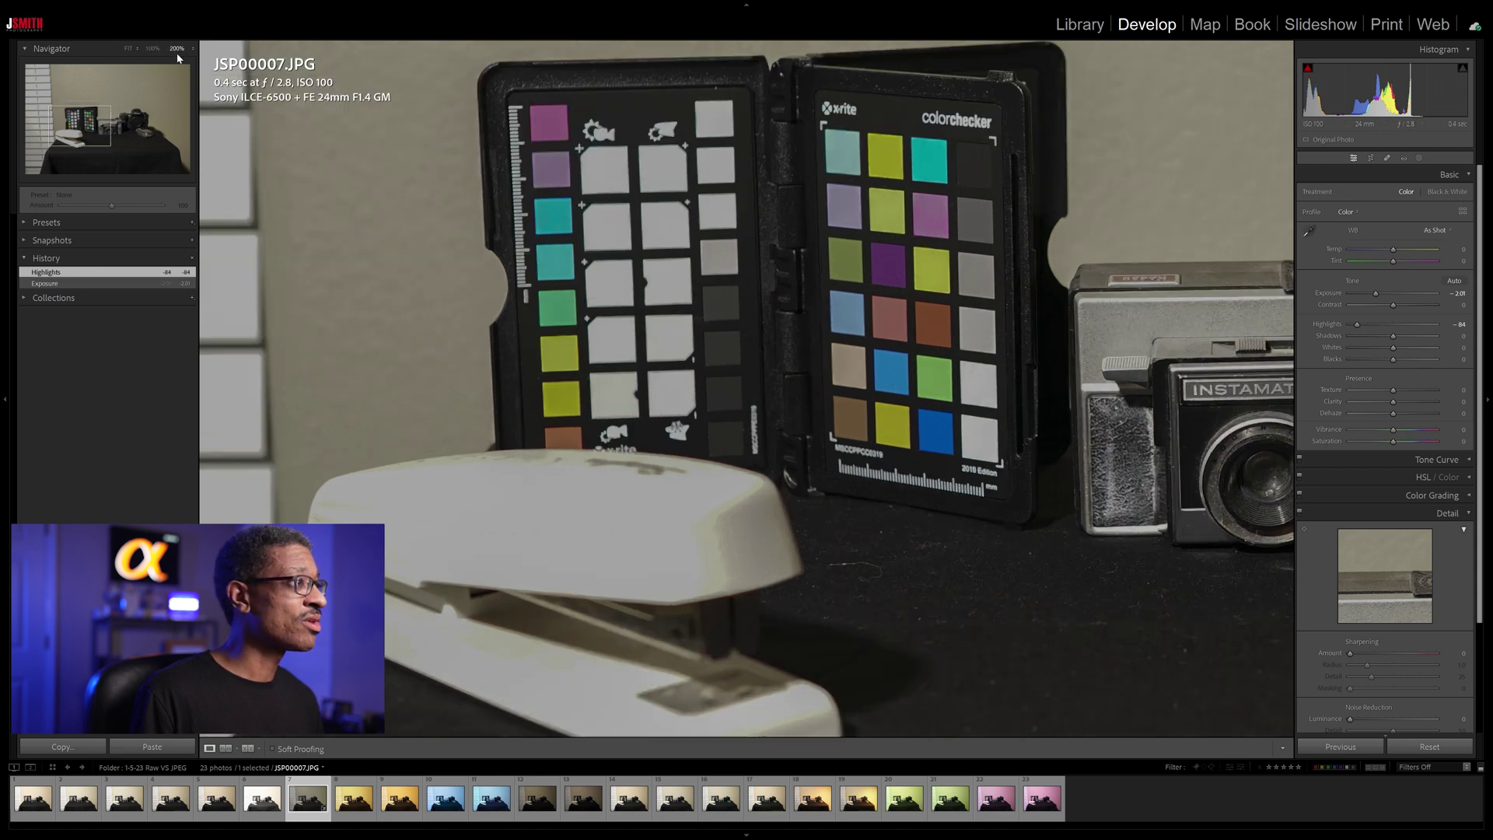
{"action": "left_click_drag", "start_coordinate": [477, 434], "coordinate": [606, 130]}
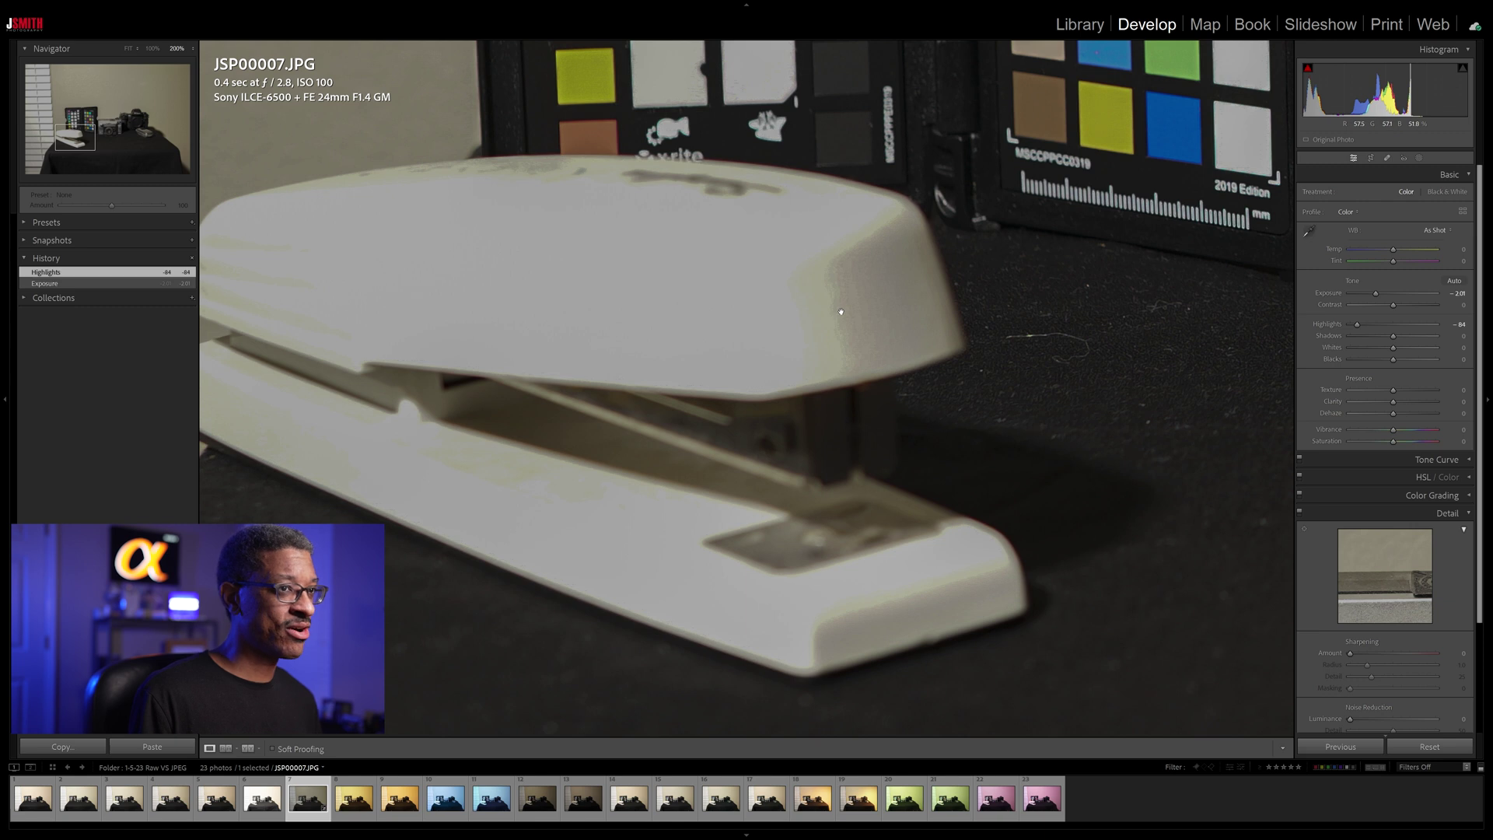
{"action": "left_click_drag", "start_coordinate": [841, 312], "coordinate": [824, 447]}
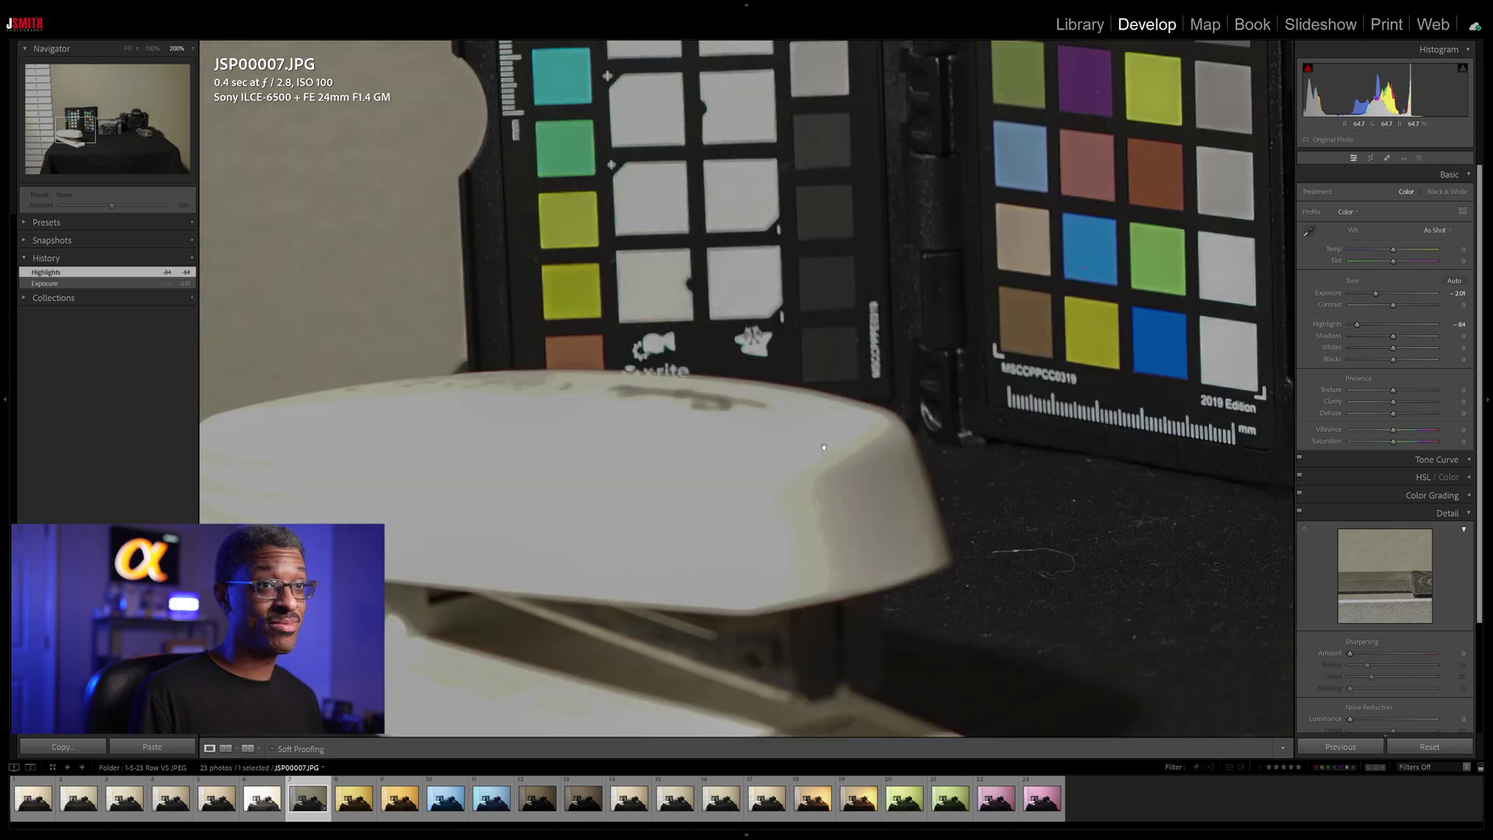
{"action": "left_click", "coordinate": [802, 363]}
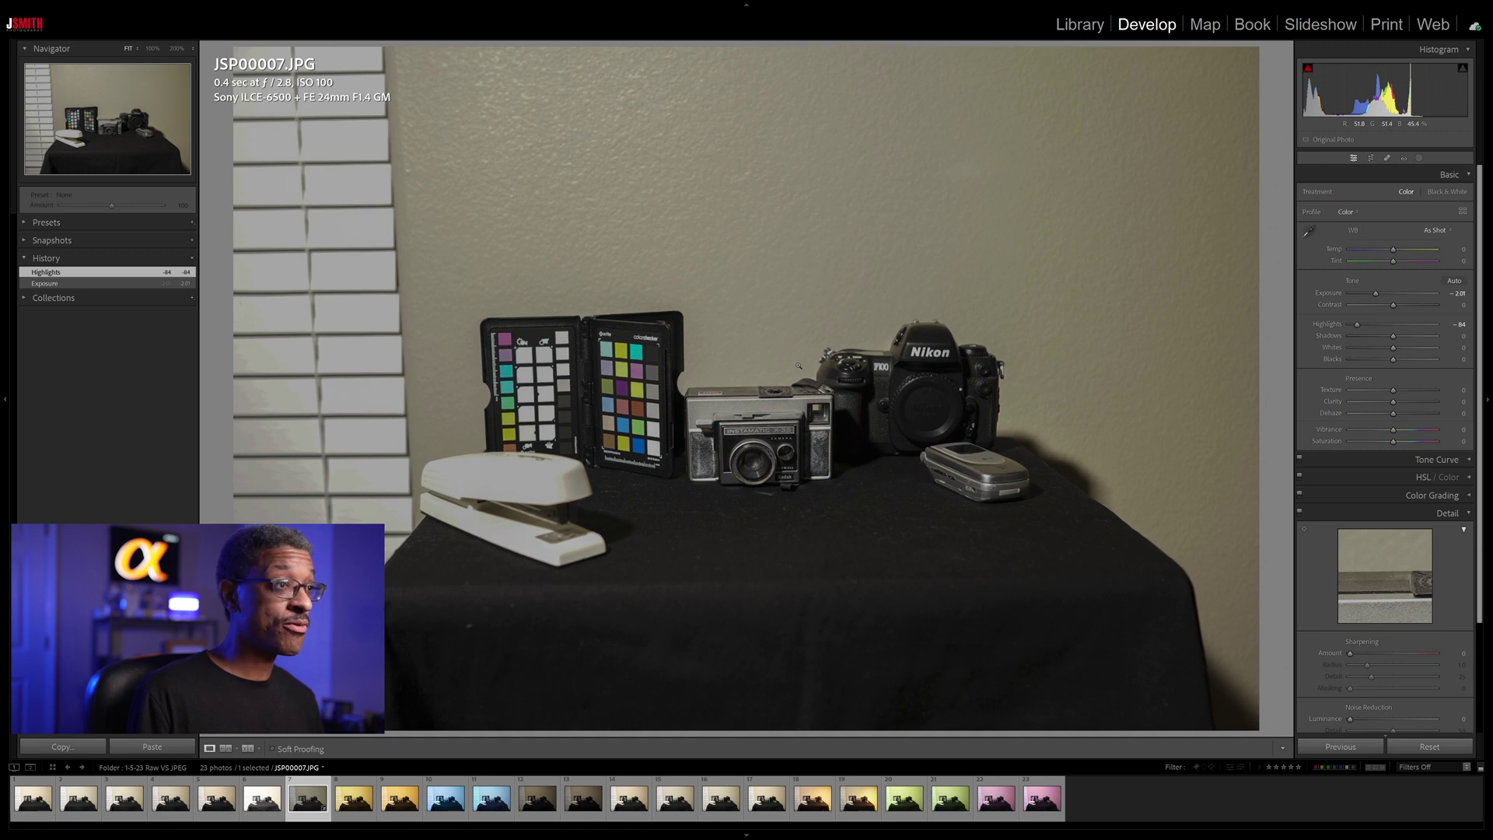
Reduce the exposure of the matching raw photo JSP00006.ARW to about -2 and lower its highlights
{"action": "key", "text": "Left"}
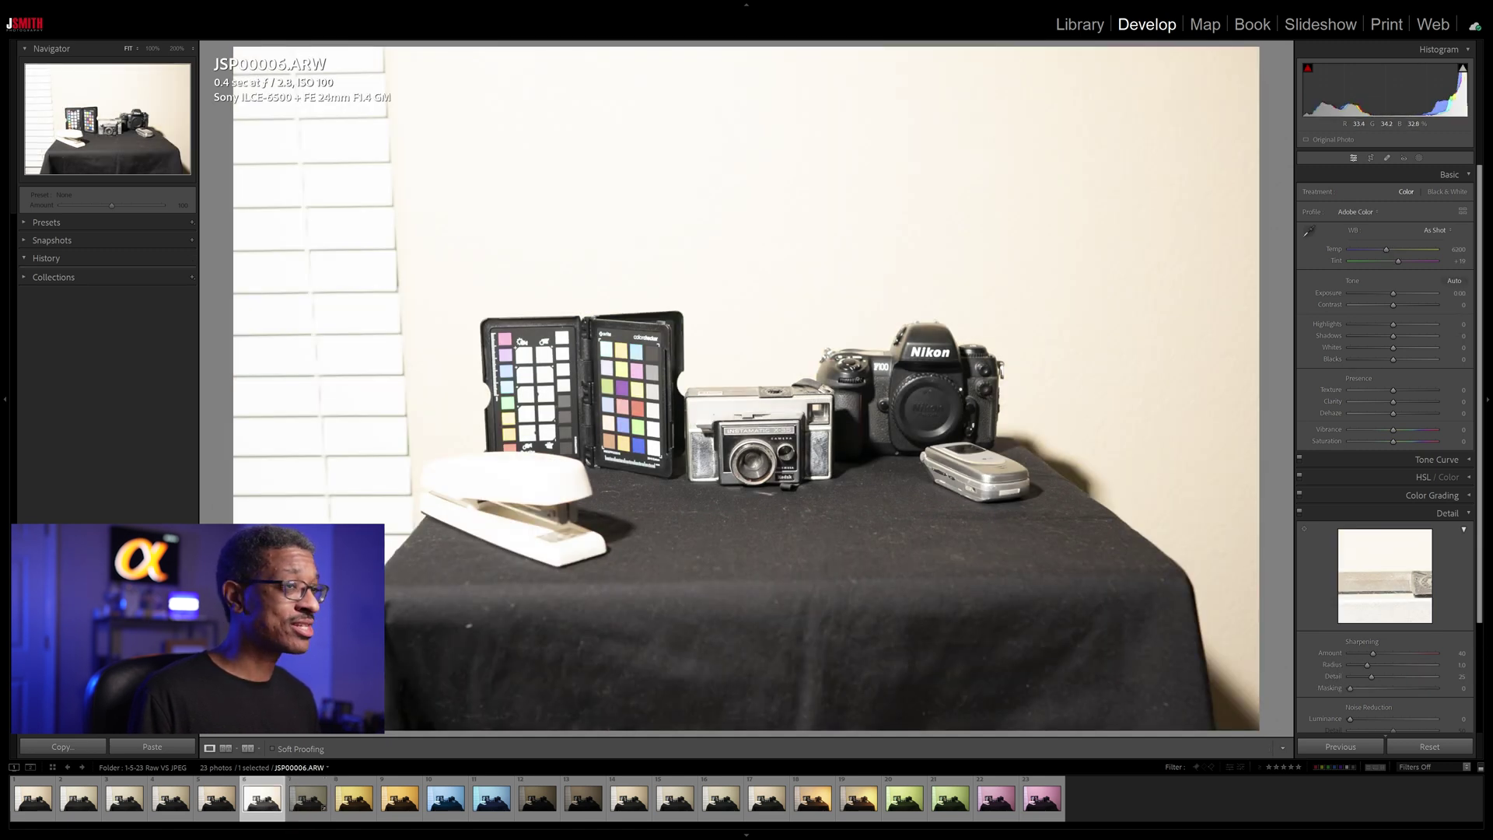
{"action": "key", "text": "Right"}
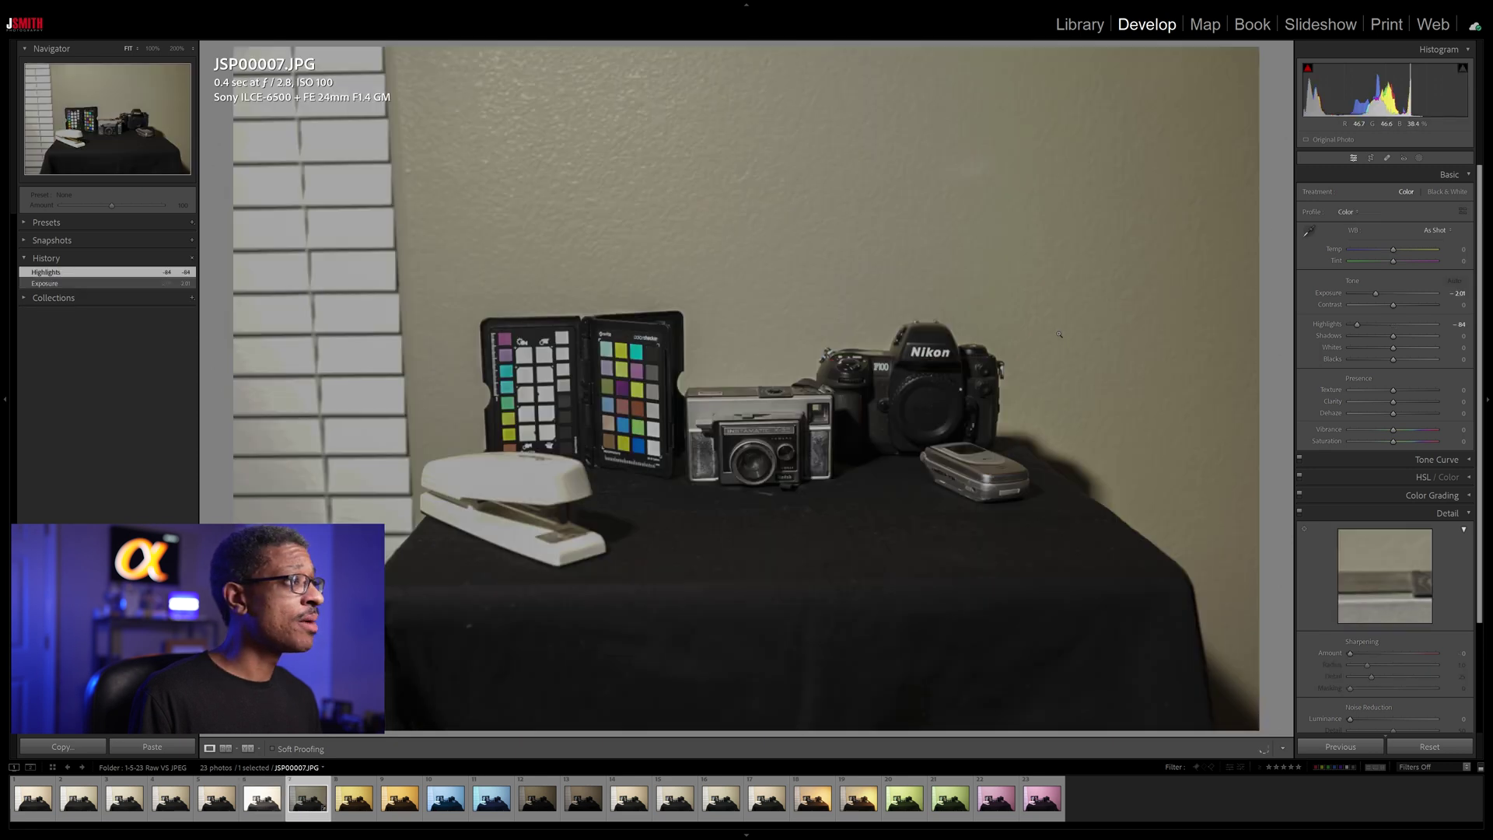
{"action": "key", "text": "Left"}
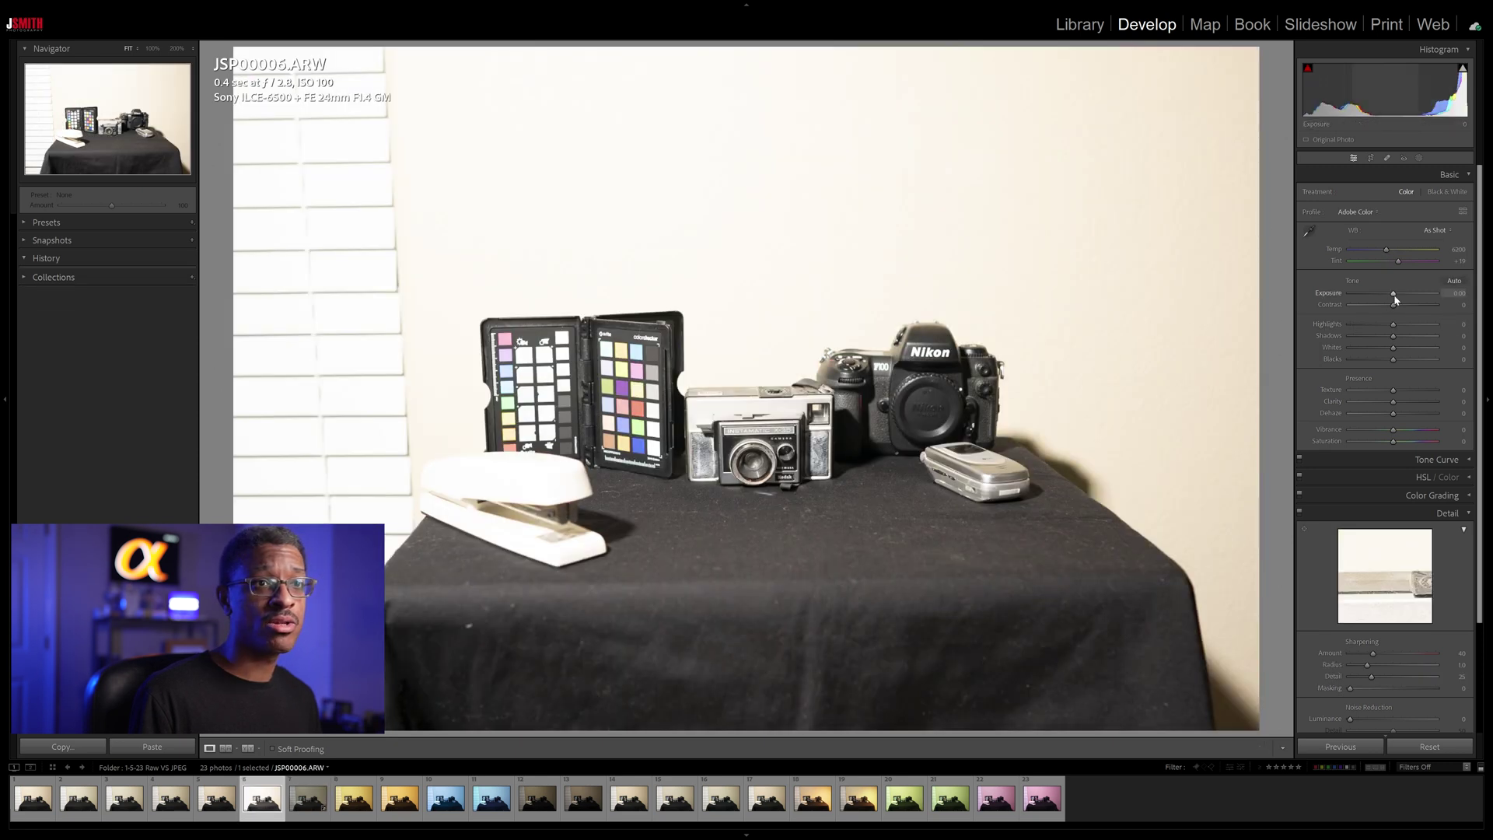
{"action": "left_click_drag", "start_coordinate": [1394, 296], "coordinate": [1376, 295]}
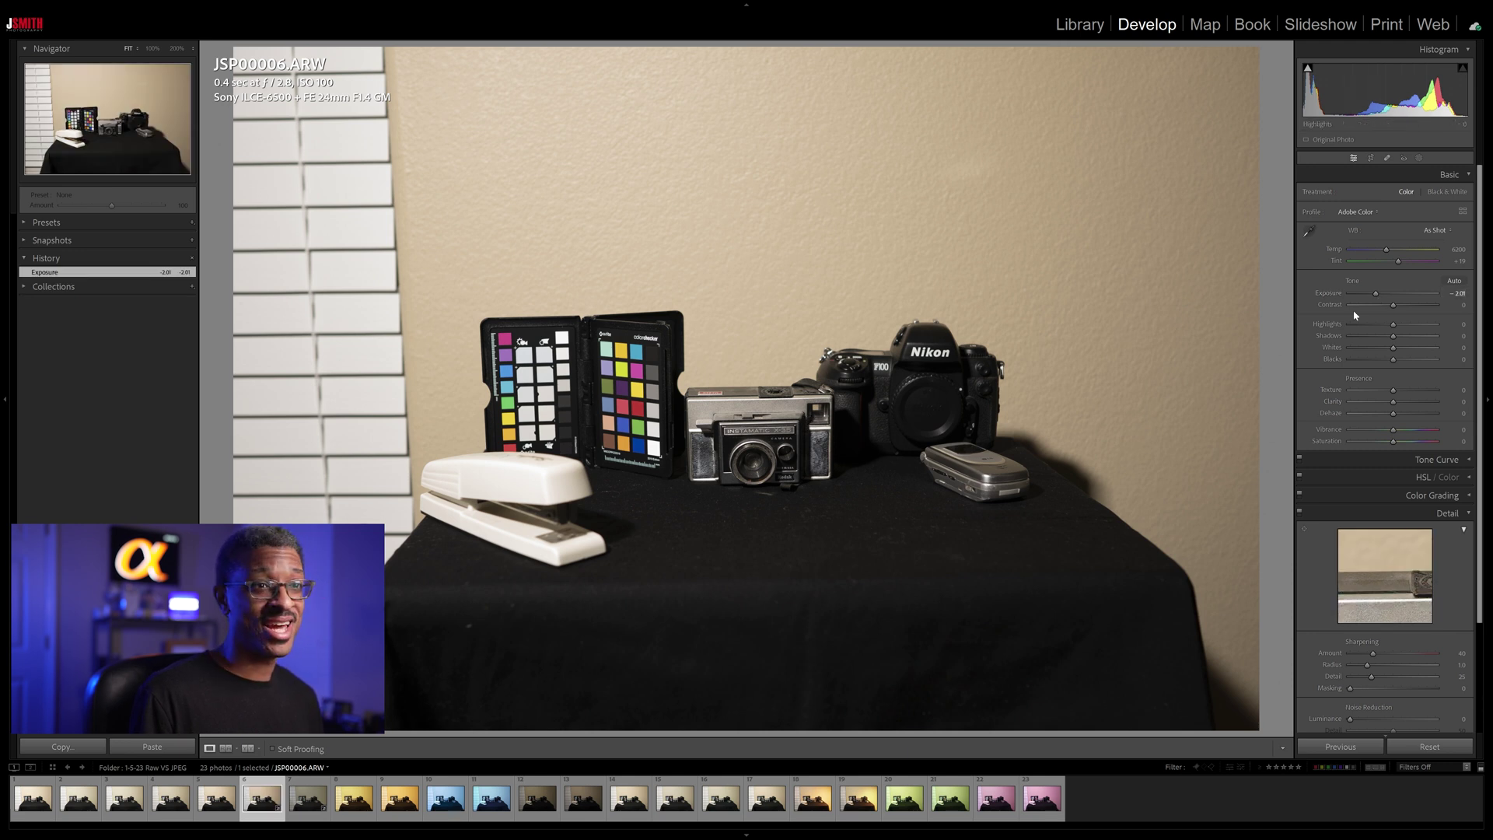
{"action": "left_click_drag", "start_coordinate": [1393, 324], "coordinate": [1378, 325]}
Compare JSP00006.ARW with JSP00007.JPG side by side, examining the stapler, color chart and cameras at close zoom
{"action": "left_click", "coordinate": [308, 798], "text": "ctrl"}
{"action": "key", "text": "c"}
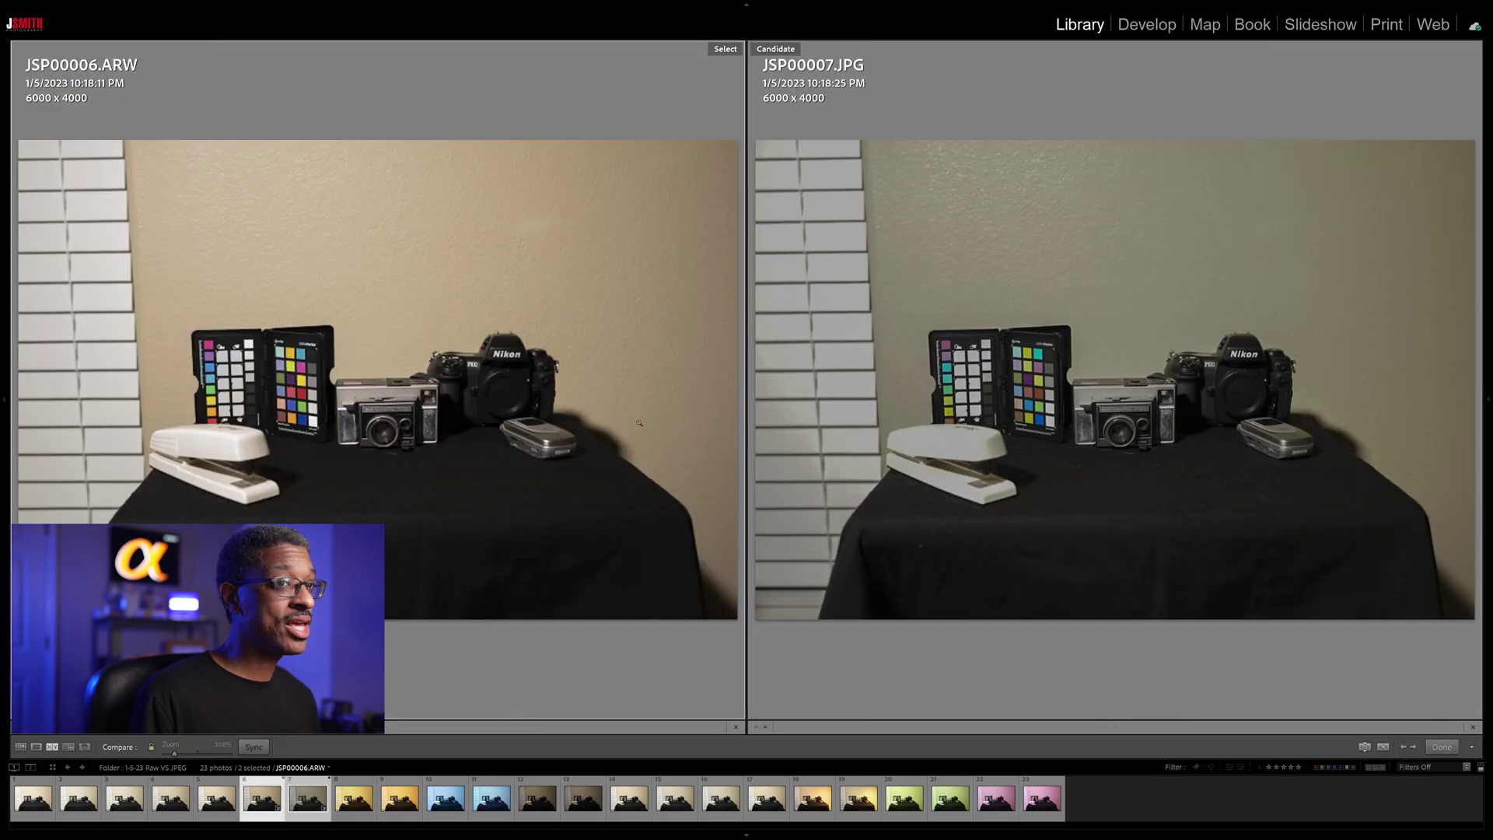
{"action": "left_click", "coordinate": [216, 448]}
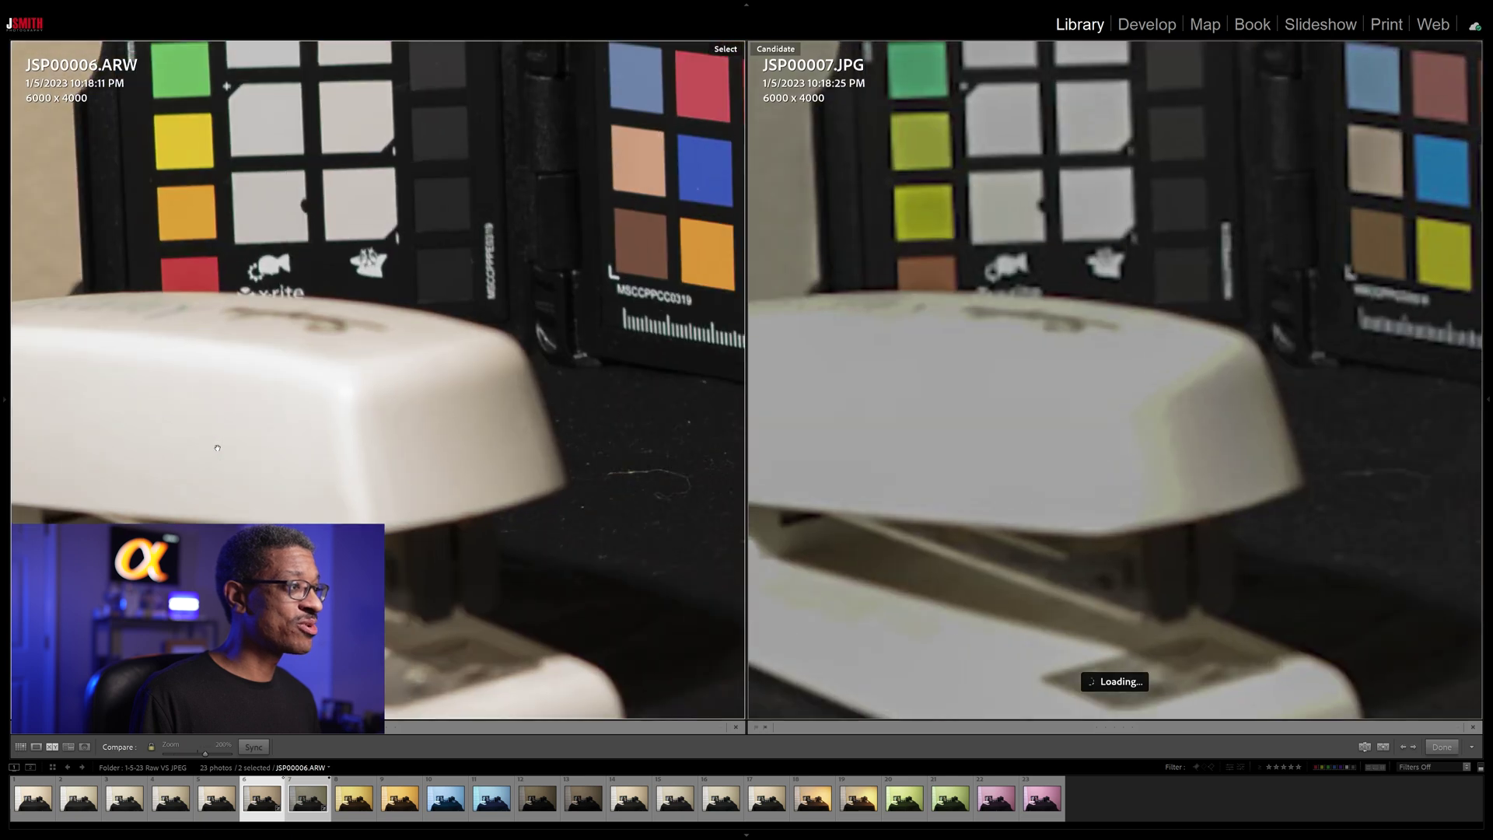
{"action": "mouse_move", "coordinate": [4, 234]}
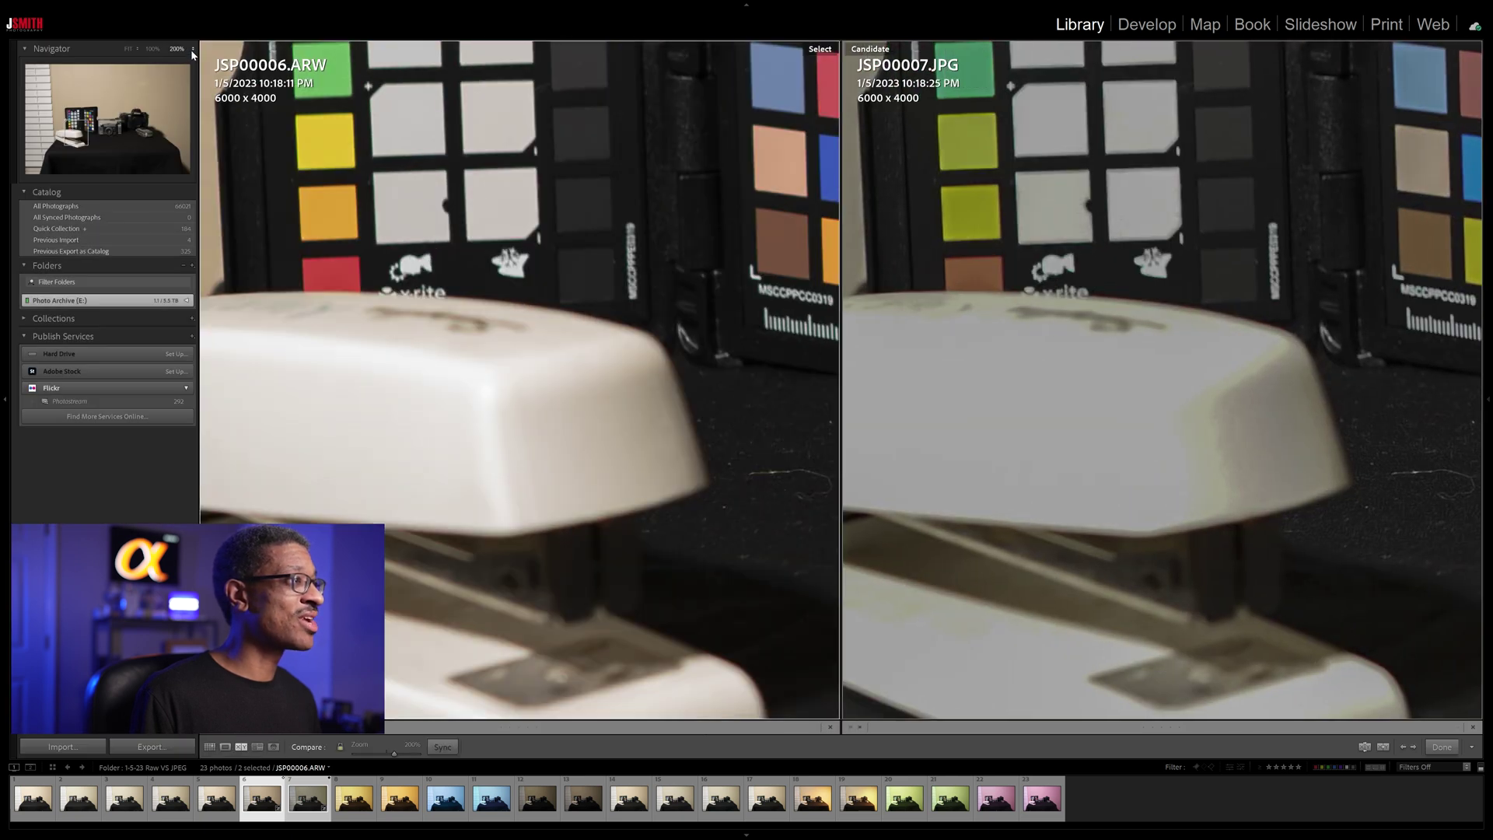
{"action": "left_click", "coordinate": [153, 49]}
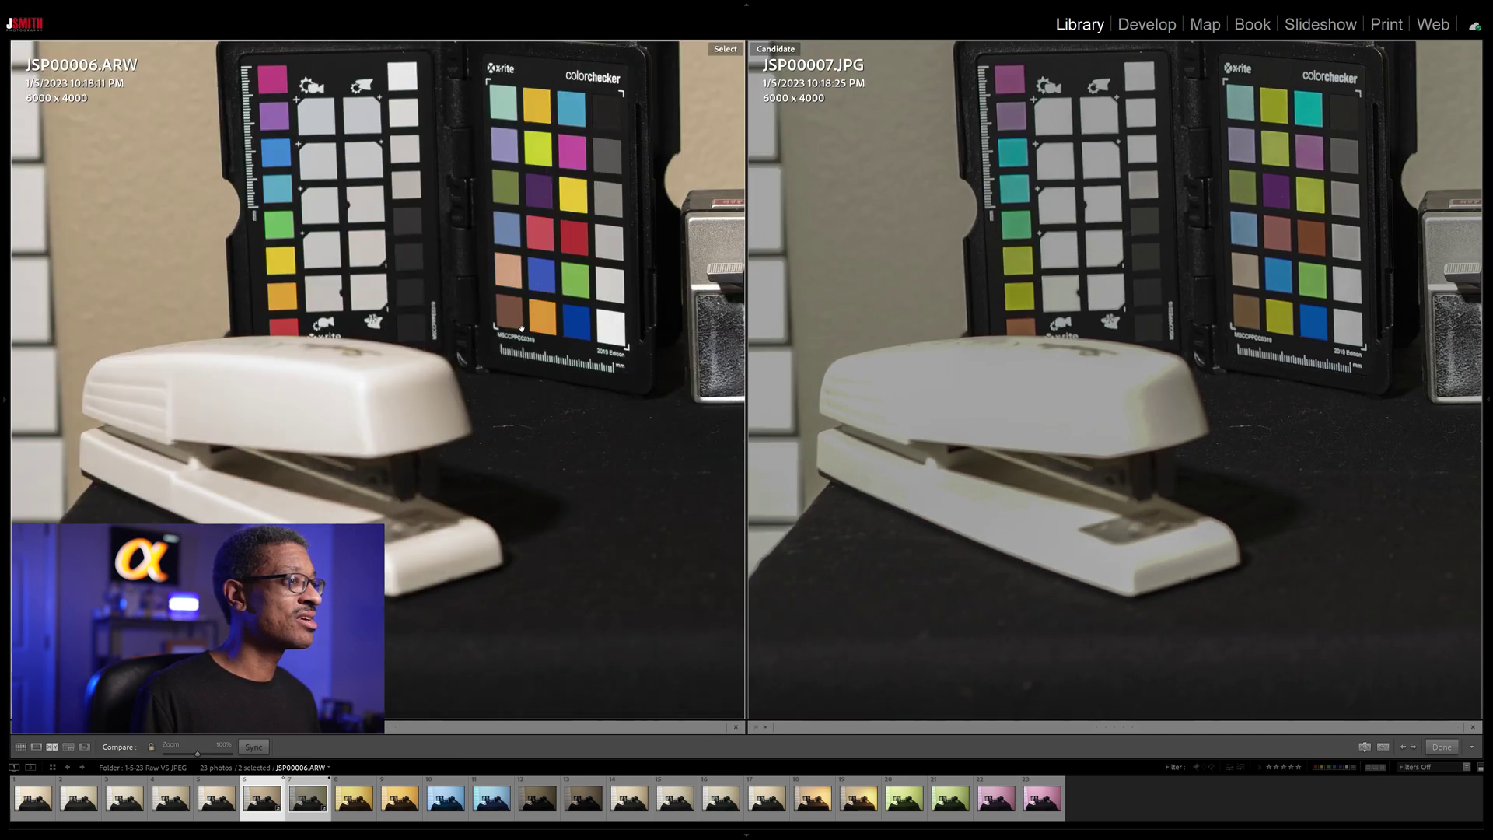
{"action": "left_click_drag", "start_coordinate": [418, 369], "coordinate": [428, 459]}
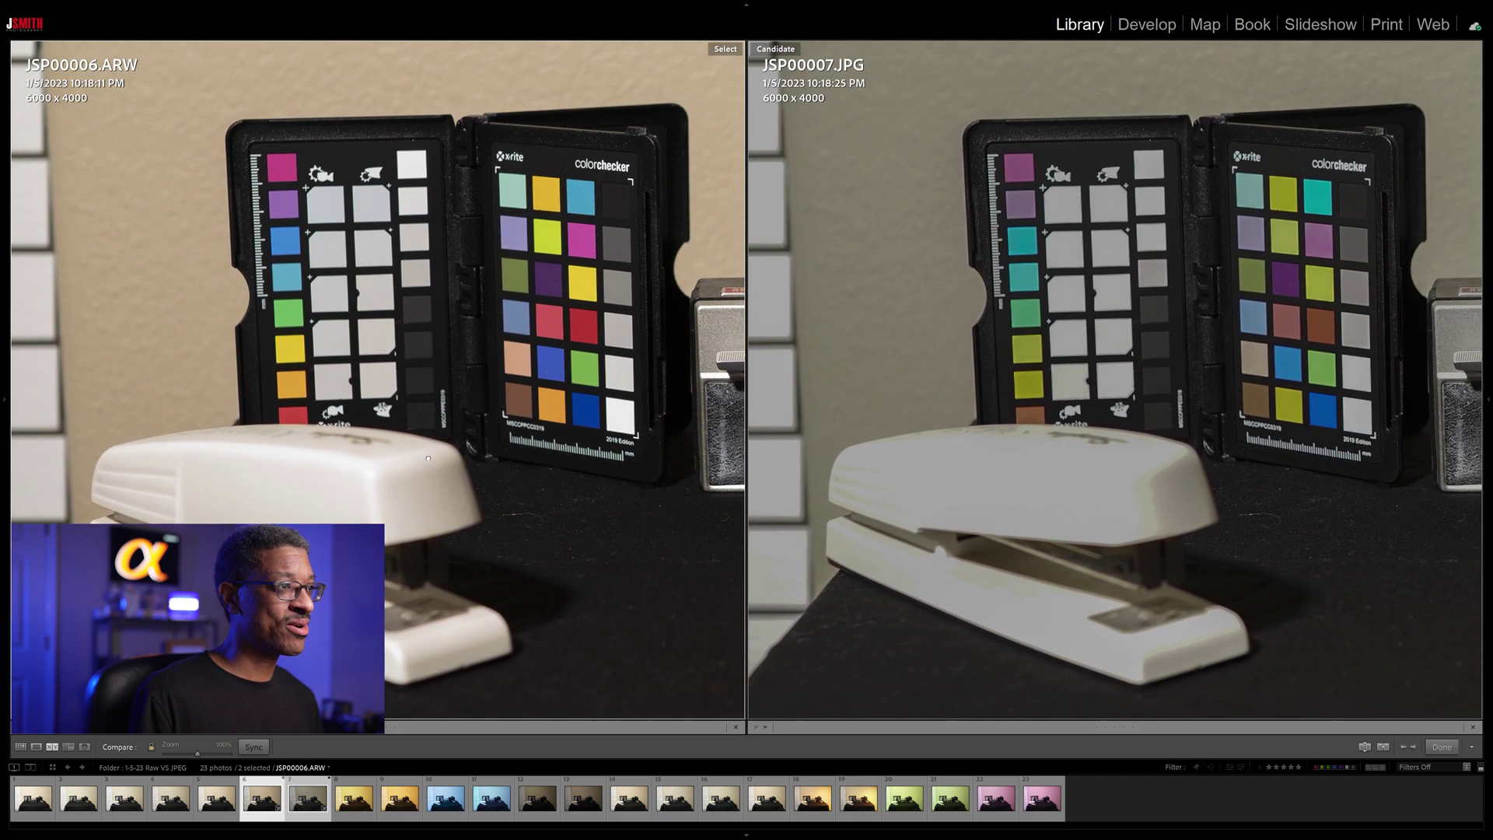
{"action": "left_click_drag", "start_coordinate": [585, 398], "coordinate": [259, 414]}
{"action": "left_click_drag", "start_coordinate": [461, 403], "coordinate": [276, 408]}
{"action": "left_click_drag", "start_coordinate": [537, 378], "coordinate": [679, 424]}
{"action": "left_click", "coordinate": [623, 424]}
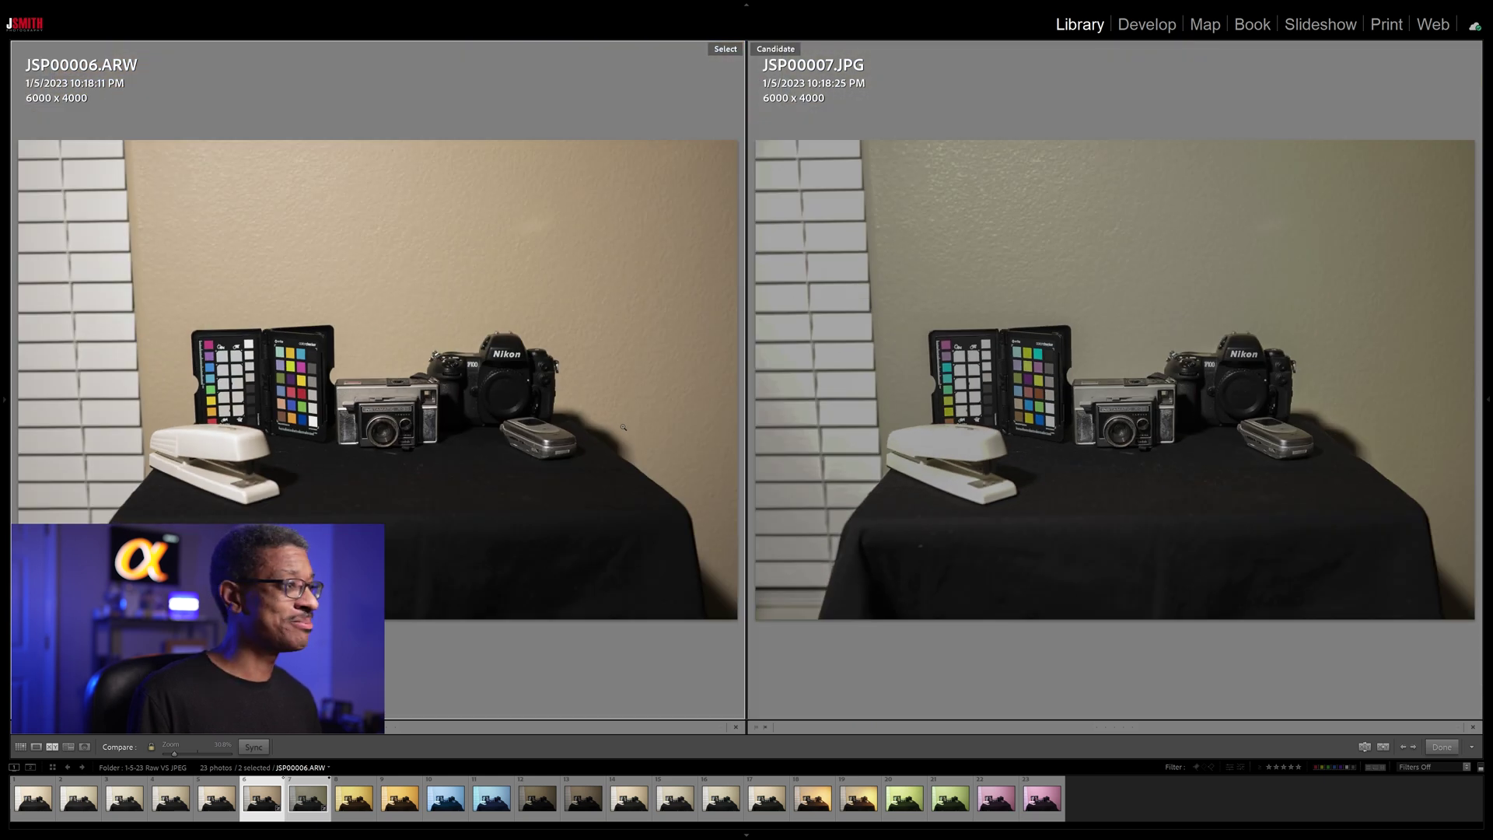
Open JSP00012.JPG for developing and raise its exposure to +1.97 and its shadows to about +46
{"action": "key", "text": "e"}
{"action": "left_click", "coordinate": [536, 797]}
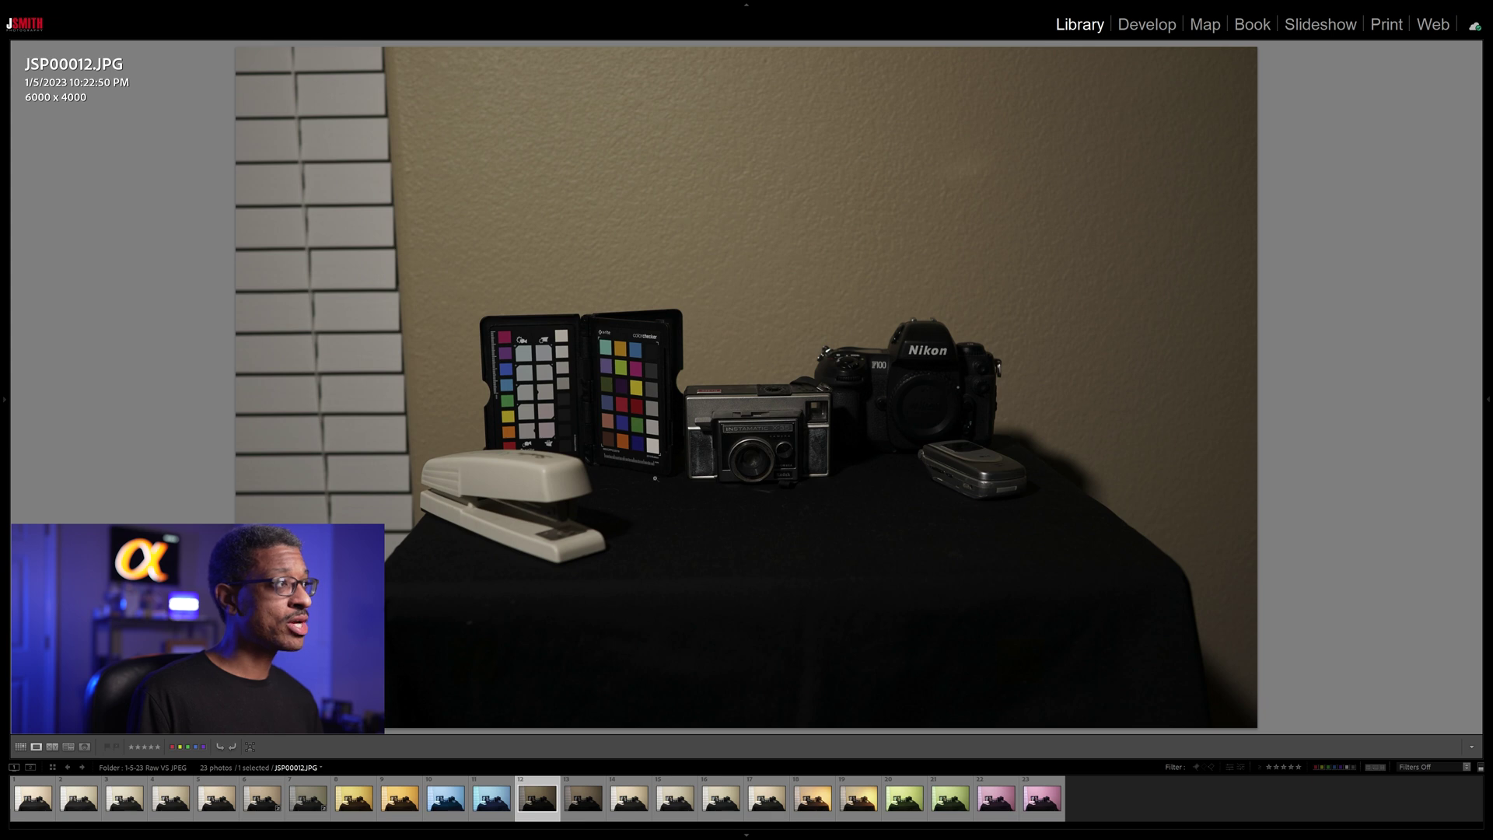
{"action": "left_click", "coordinate": [1151, 33]}
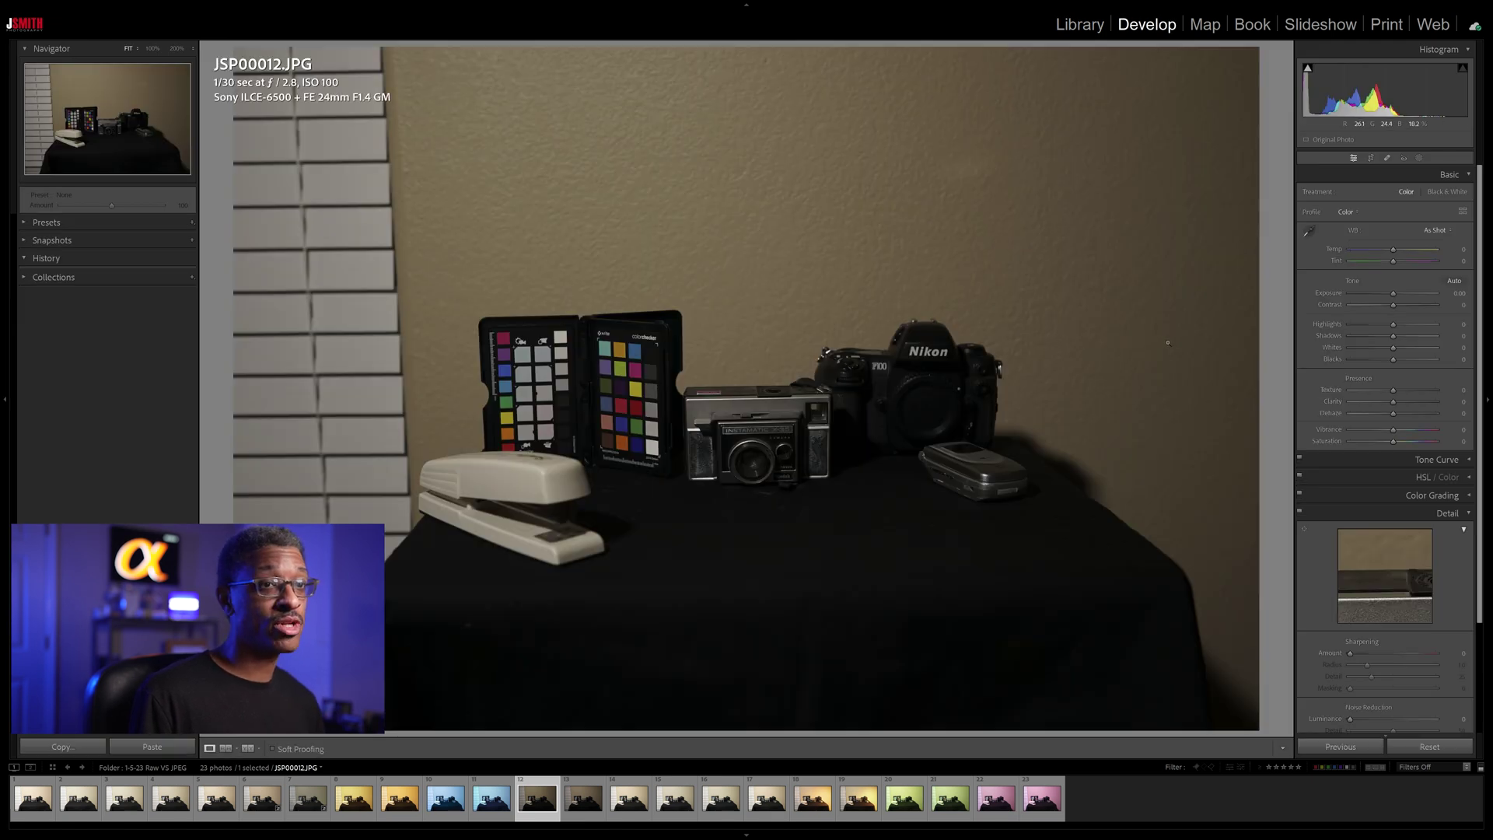
{"action": "left_click_drag", "start_coordinate": [1397, 292], "coordinate": [1413, 295]}
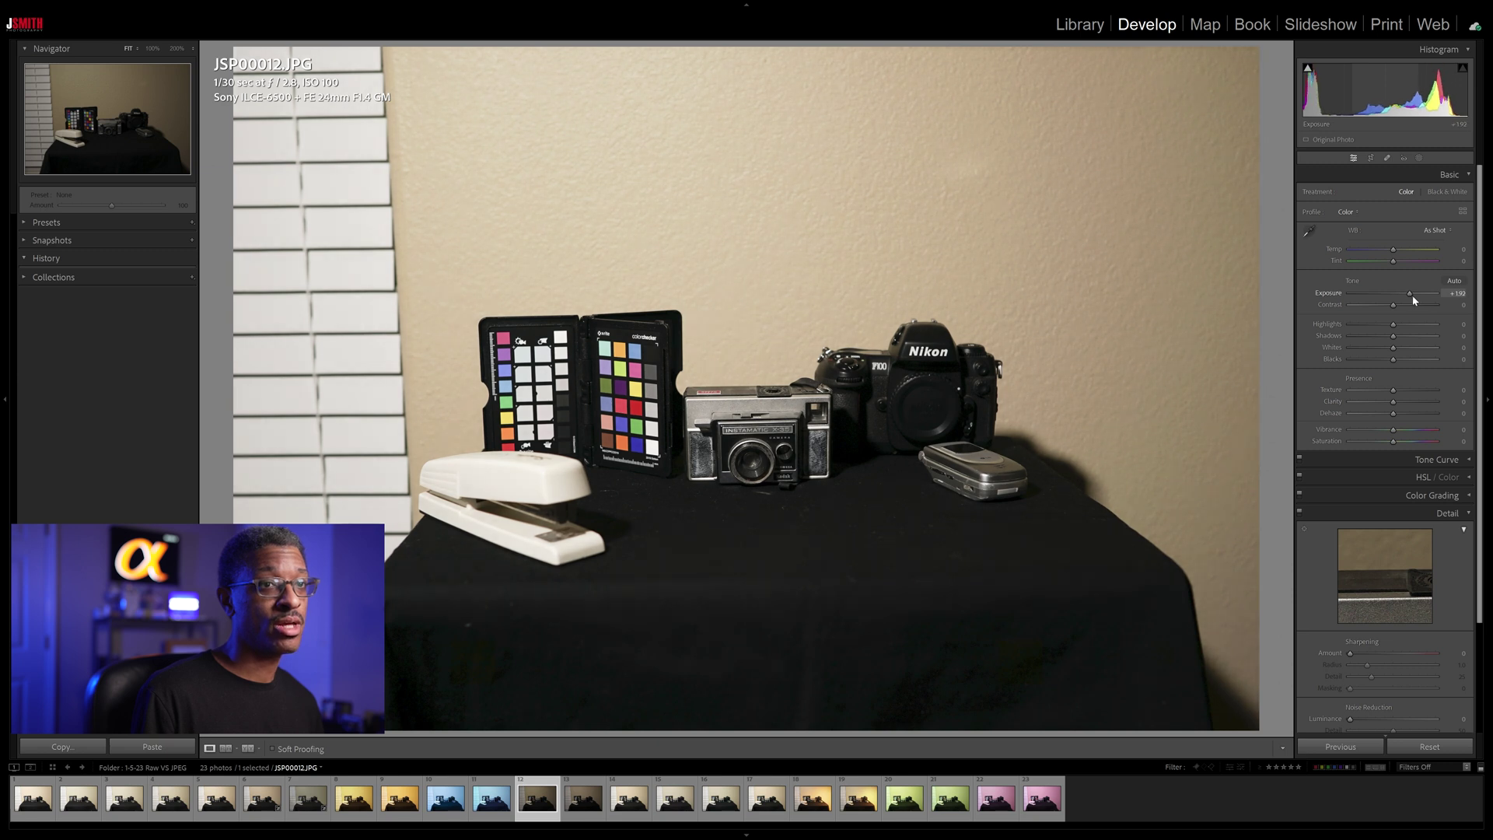
{"action": "left_click_drag", "start_coordinate": [1414, 299], "coordinate": [1411, 296]}
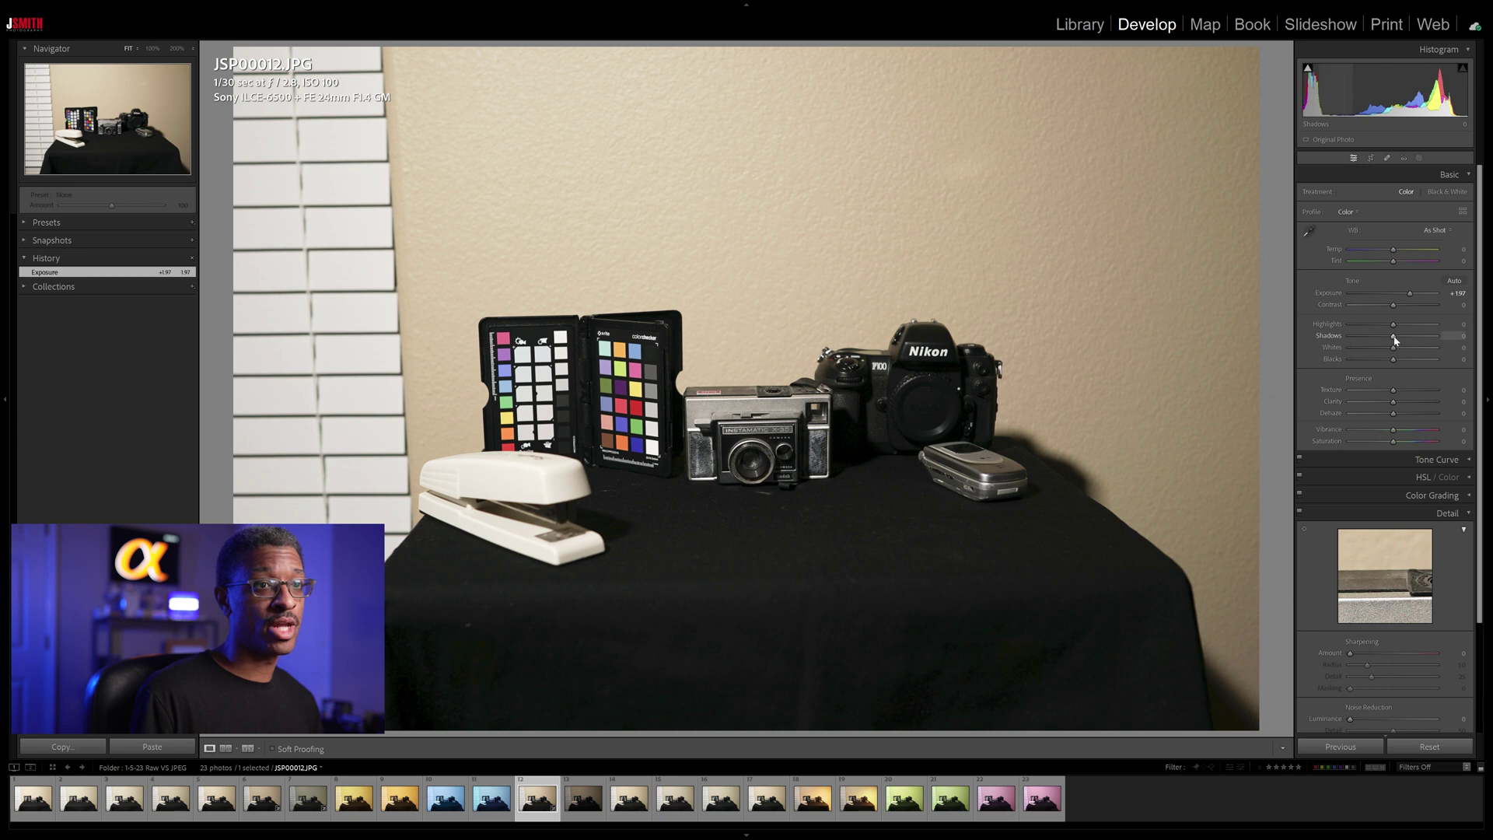
{"action": "left_click_drag", "start_coordinate": [1394, 339], "coordinate": [1414, 339]}
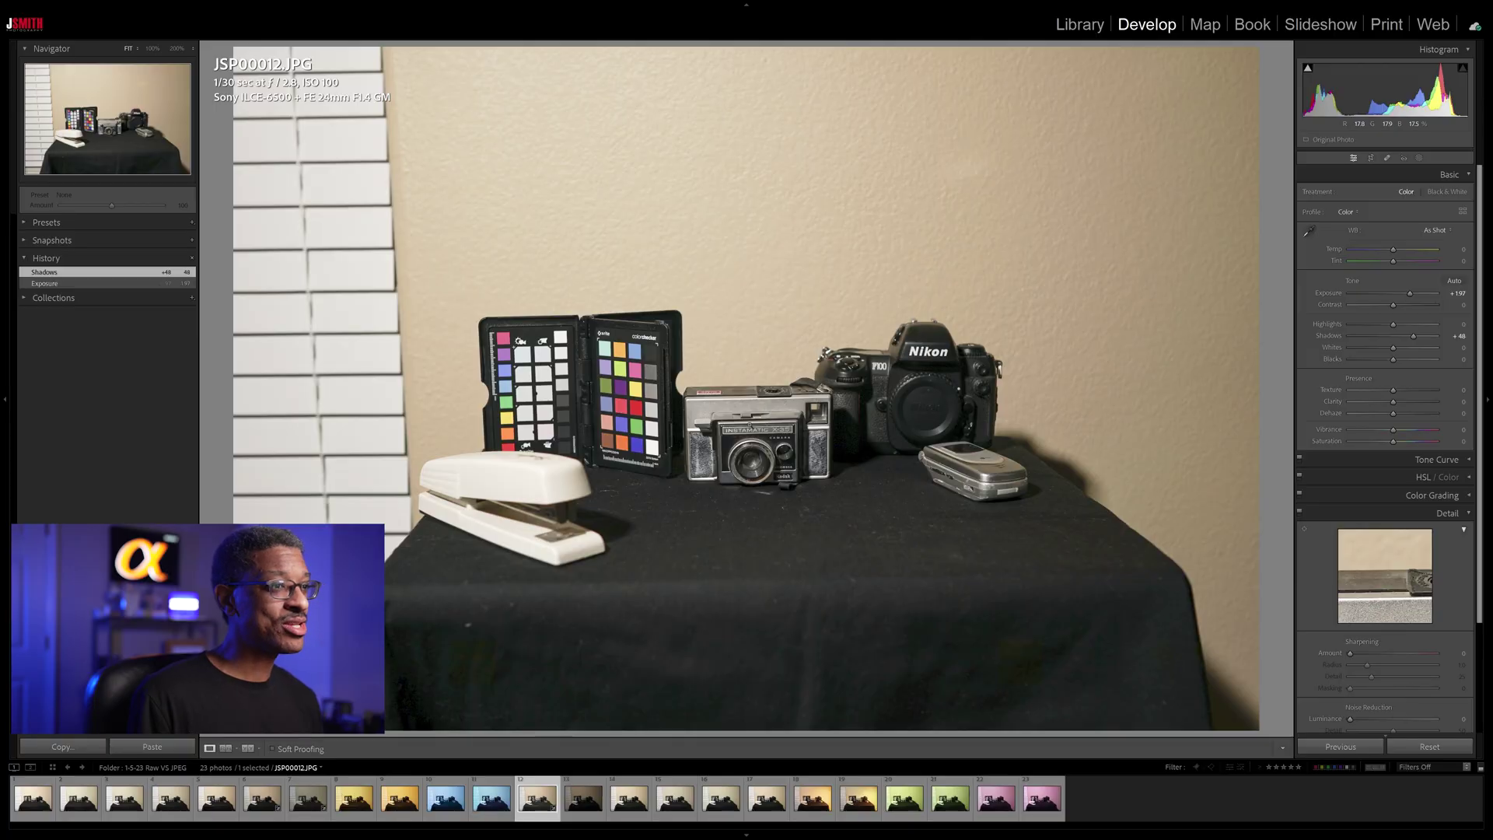
Examine noise and shadow detail around the Nikon and Instamatic cameras in JSP00012.JPG at 200% zoom
{"action": "key", "text": "z"}
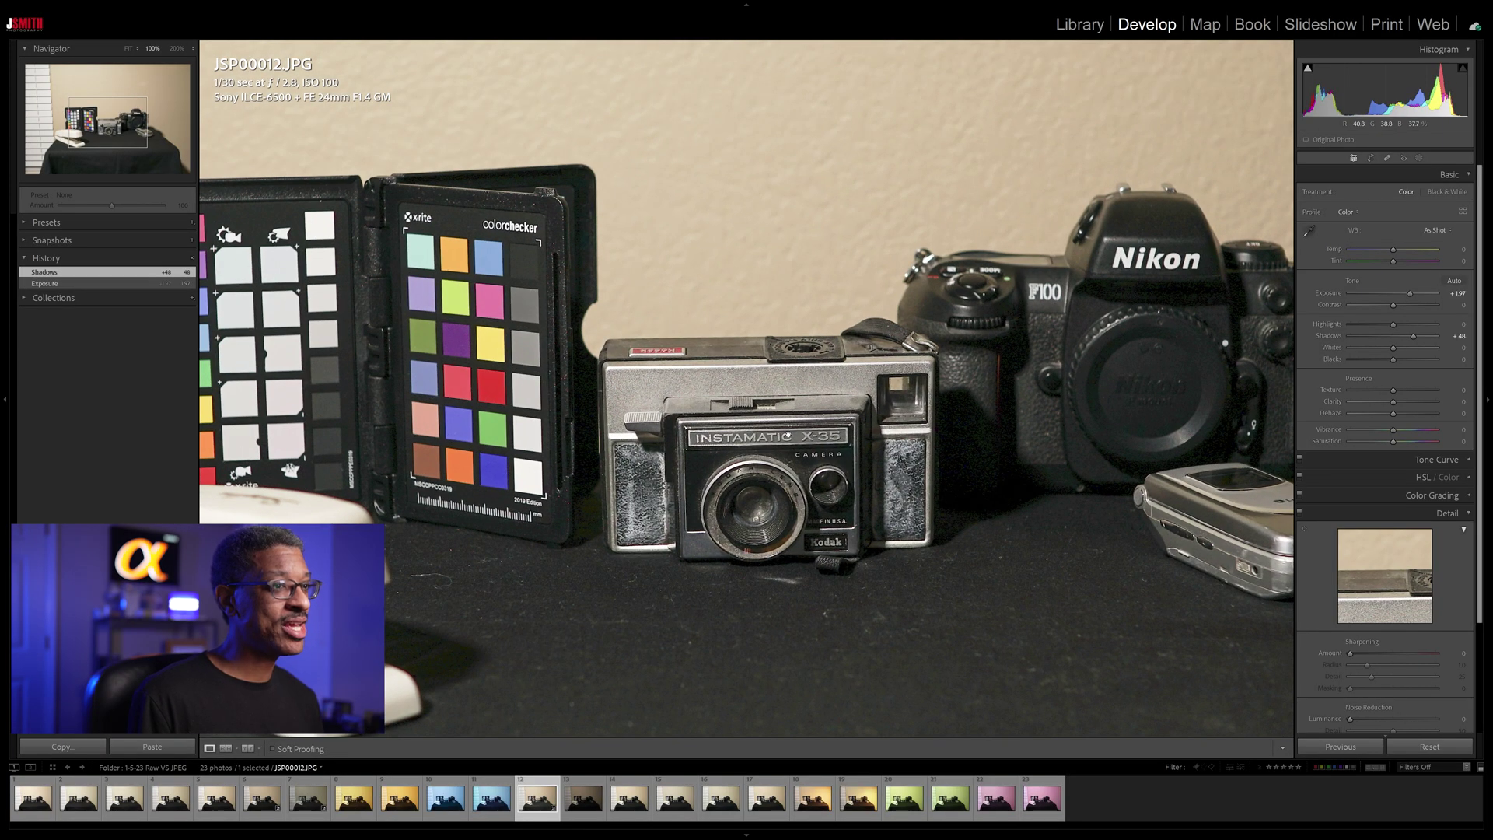
{"action": "left_click", "coordinate": [176, 49]}
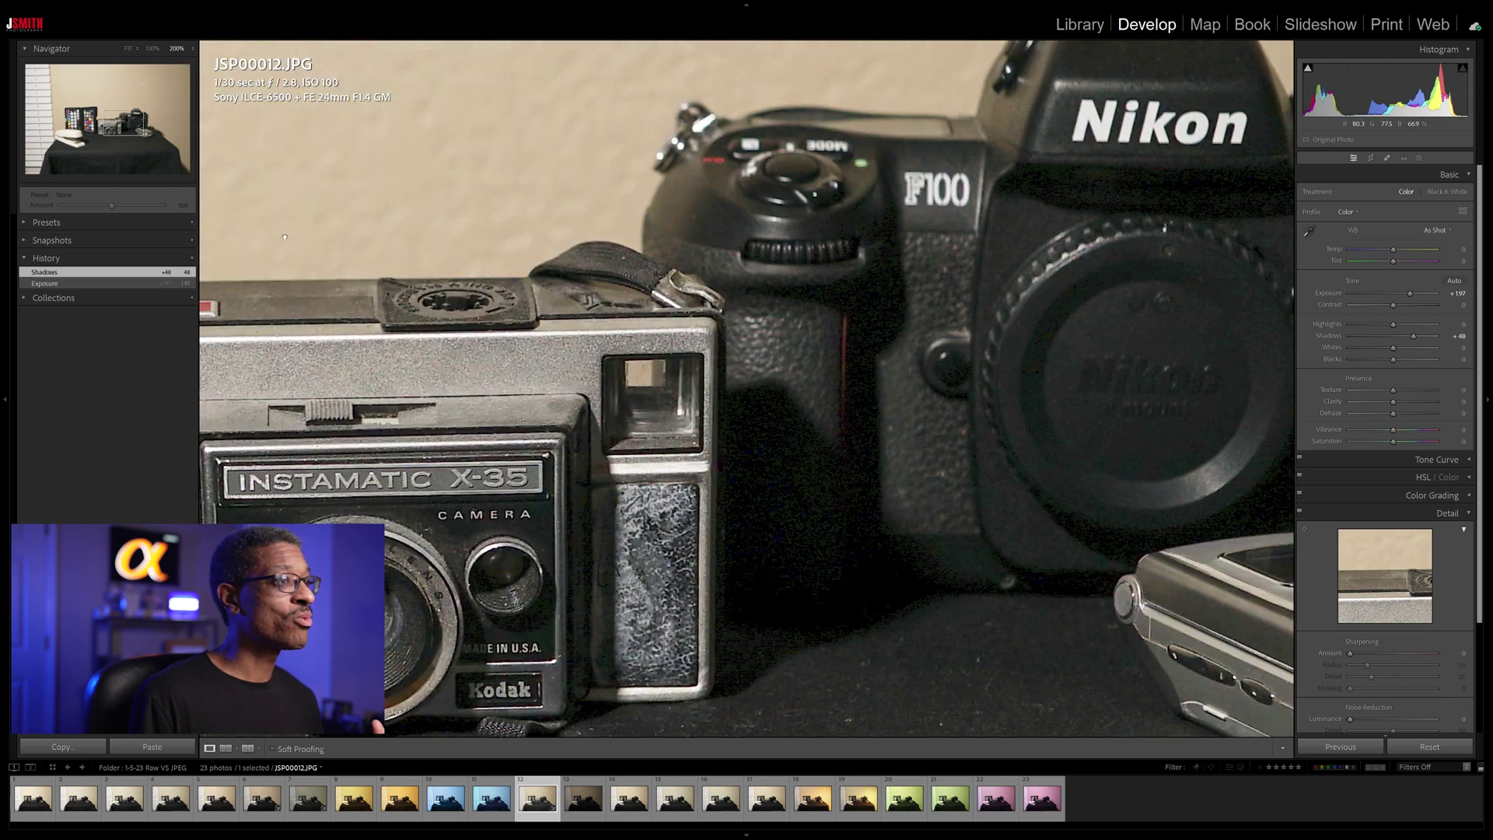
{"action": "left_click_drag", "start_coordinate": [1291, 292], "coordinate": [1170, 301]}
{"action": "left_click_drag", "start_coordinate": [748, 329], "coordinate": [712, 379]}
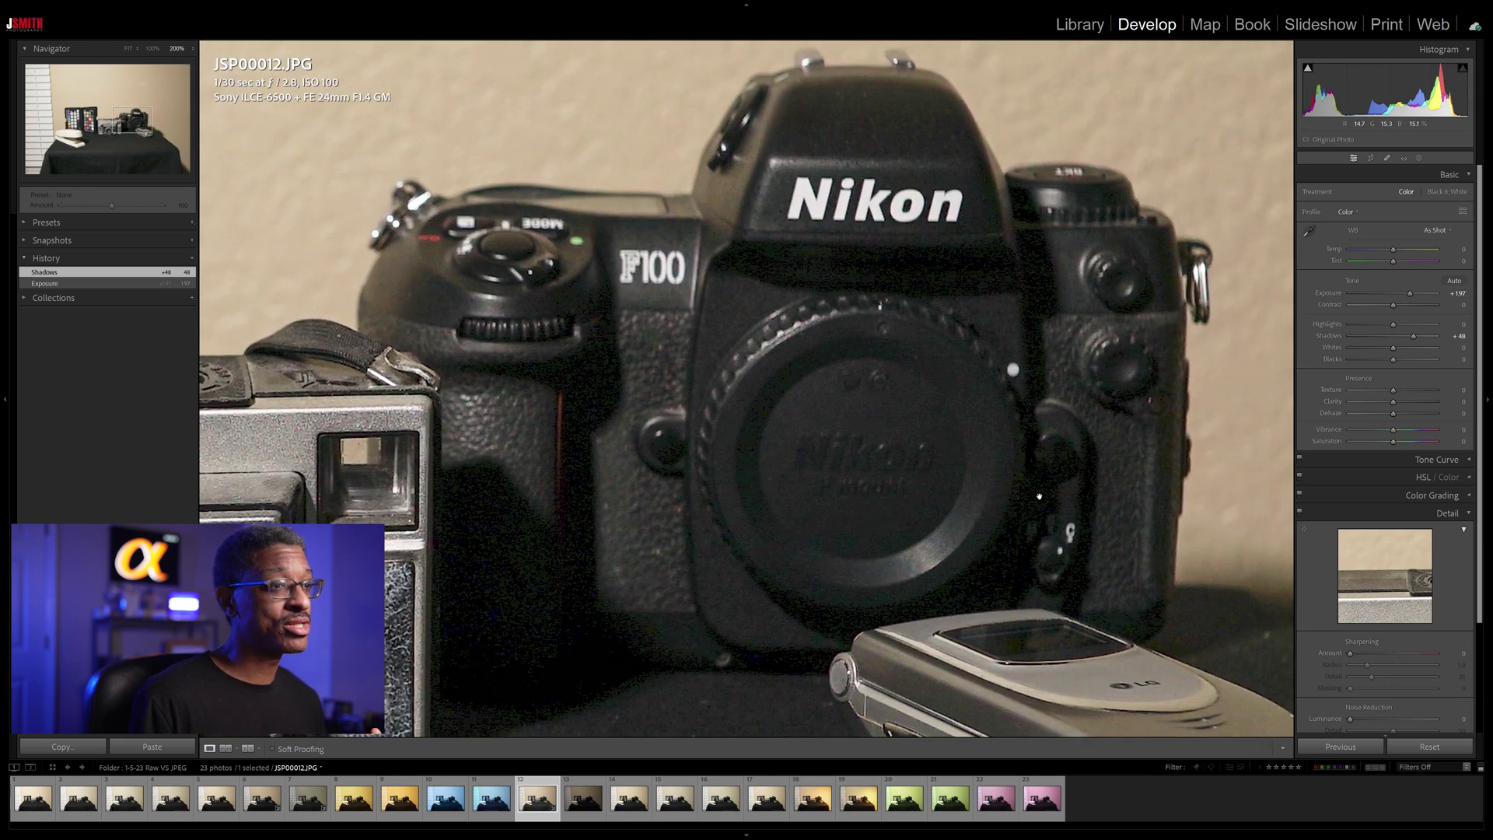
{"action": "left_click_drag", "start_coordinate": [712, 378], "coordinate": [808, 302]}
{"action": "left_click_drag", "start_coordinate": [626, 468], "coordinate": [636, 459]}
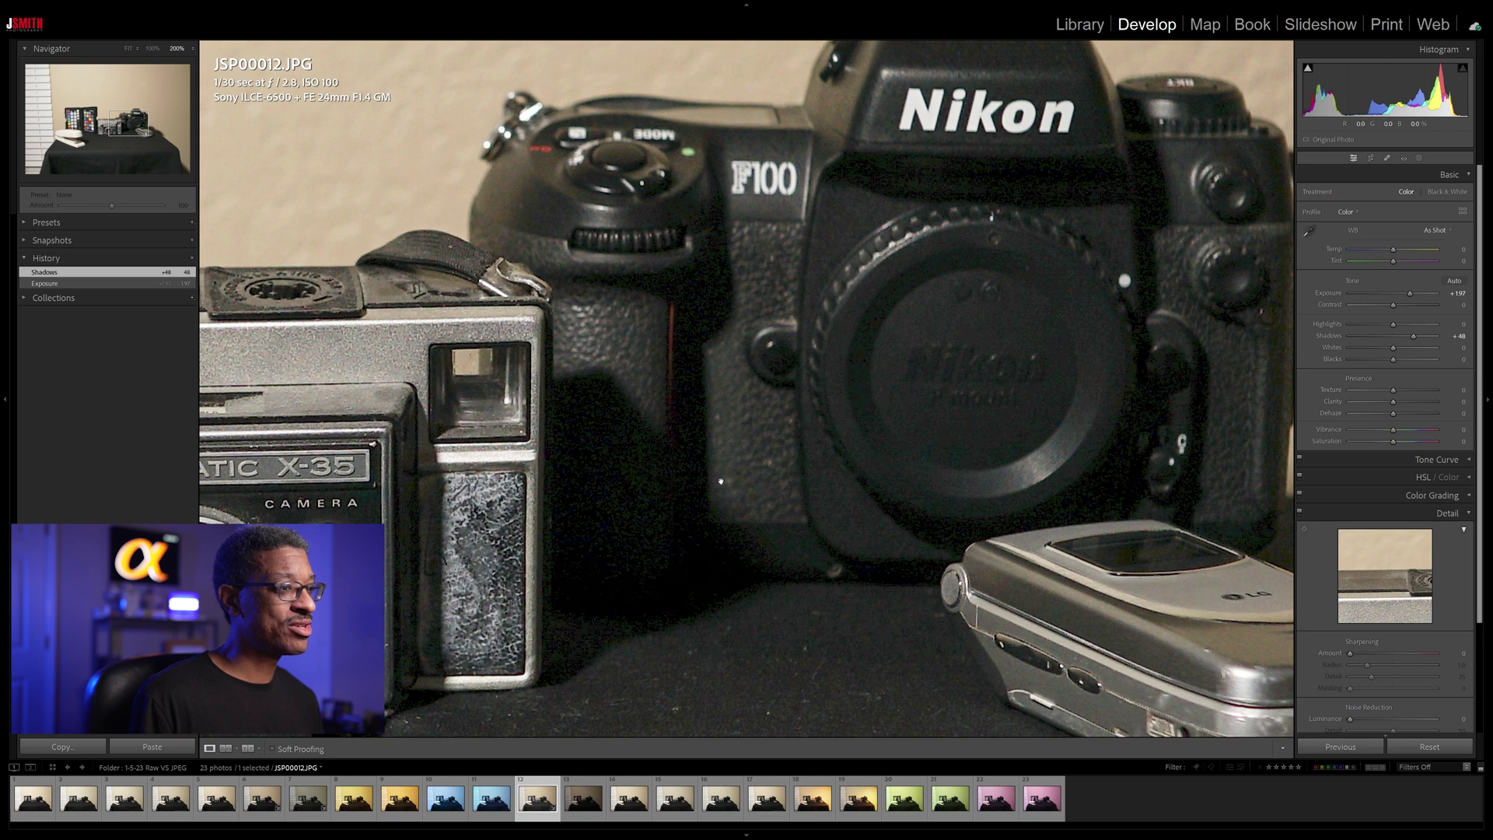
{"action": "left_click_drag", "start_coordinate": [620, 490], "coordinate": [381, 580]}
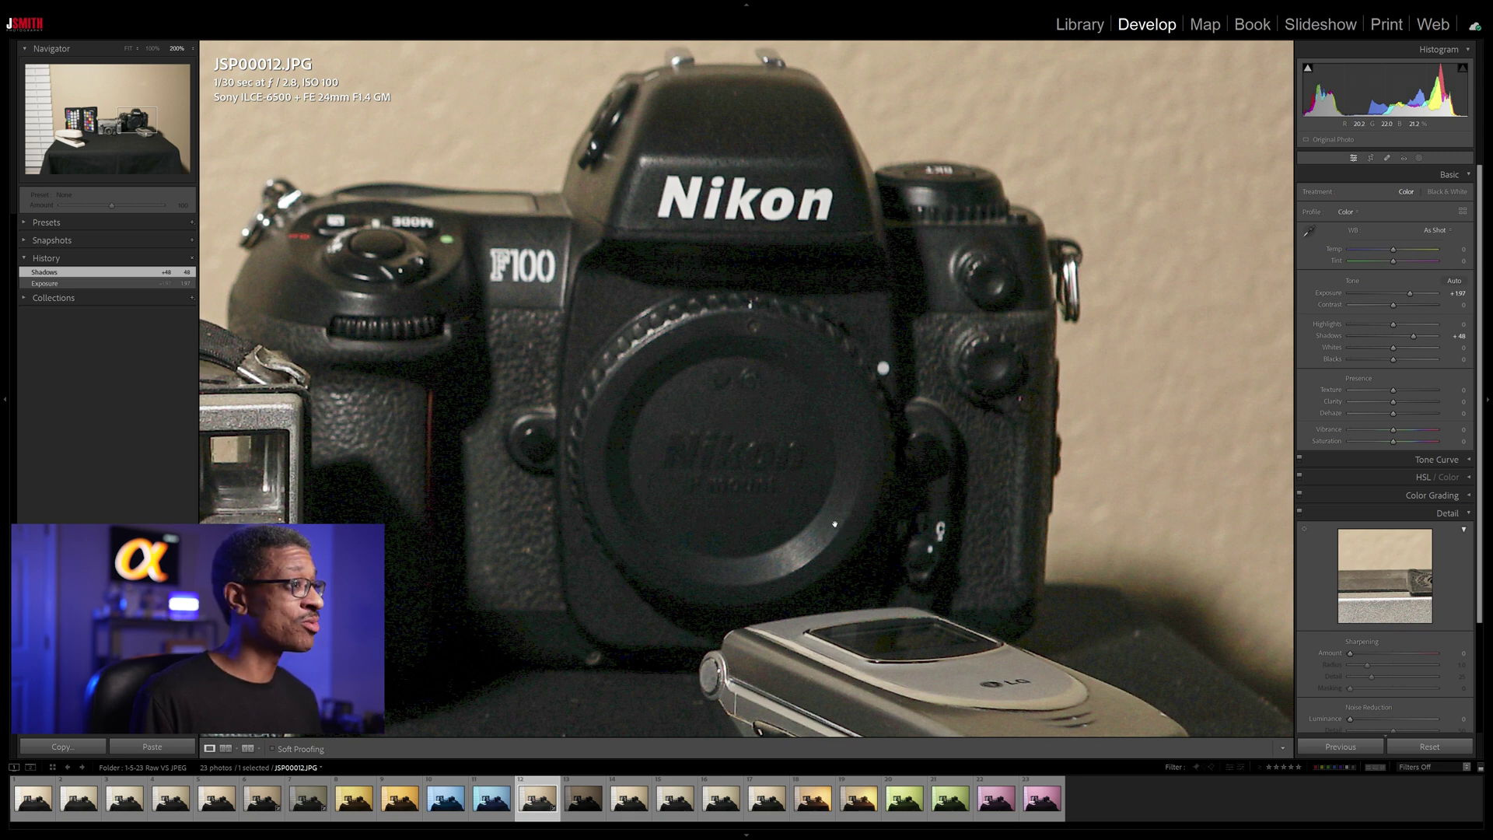
{"action": "left_click", "coordinate": [769, 578]}
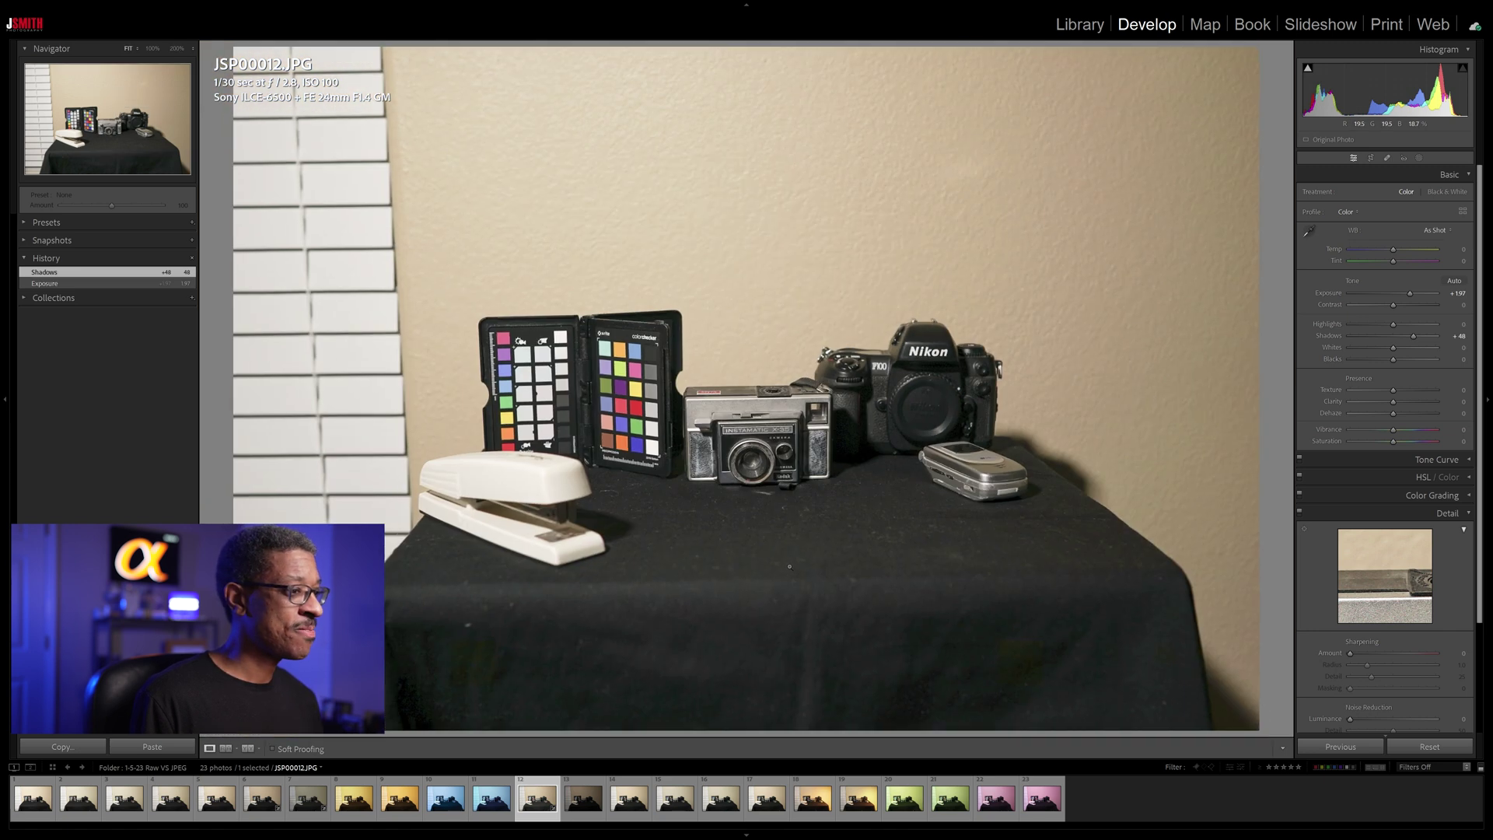
Raise the exposure of JSP00013.ARW to about +2 and its shadows to about +46
{"action": "key", "text": "Right"}
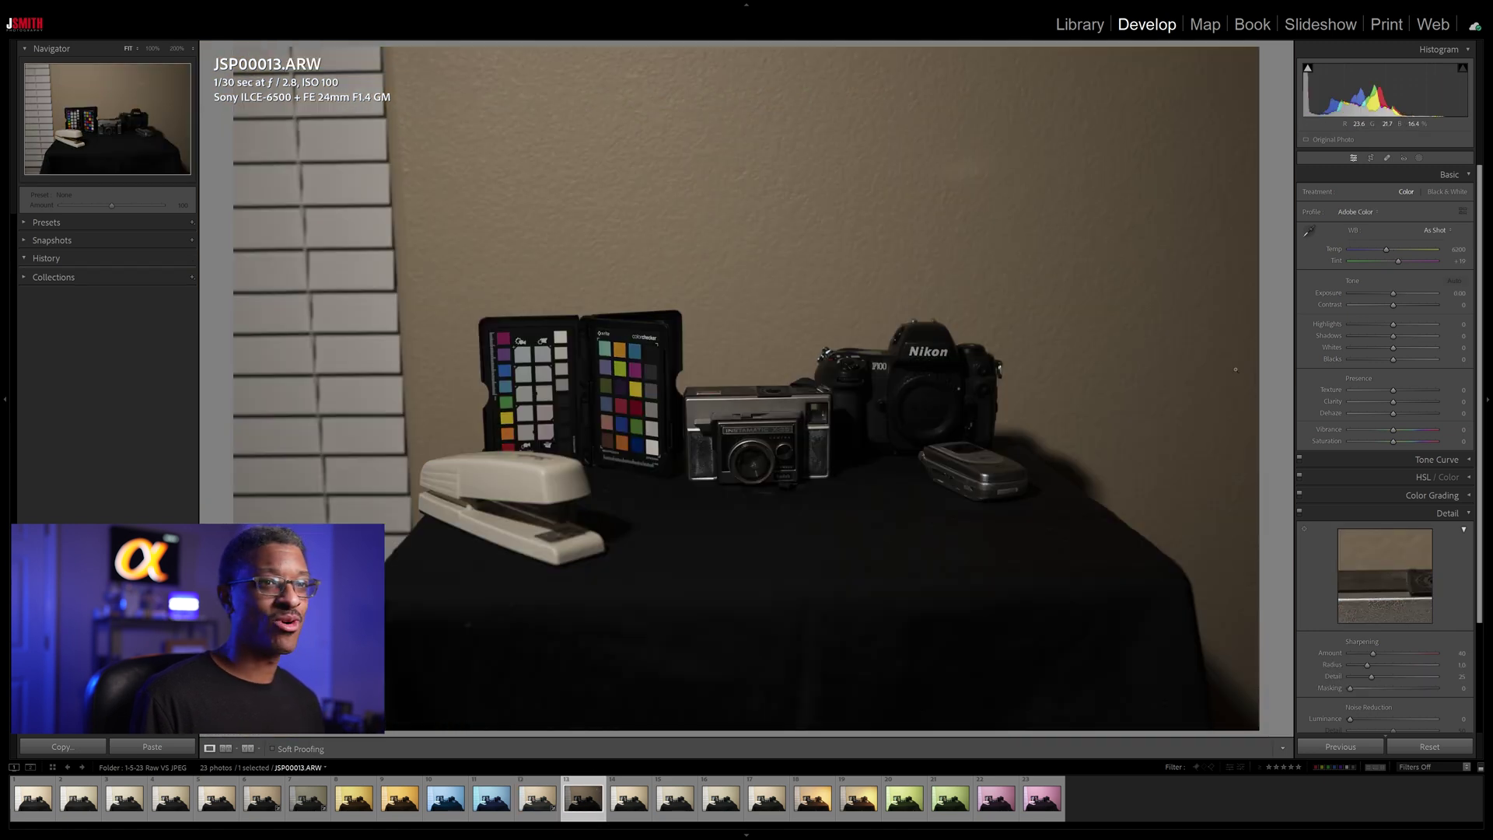
{"action": "left_click_drag", "start_coordinate": [1394, 296], "coordinate": [1410, 294]}
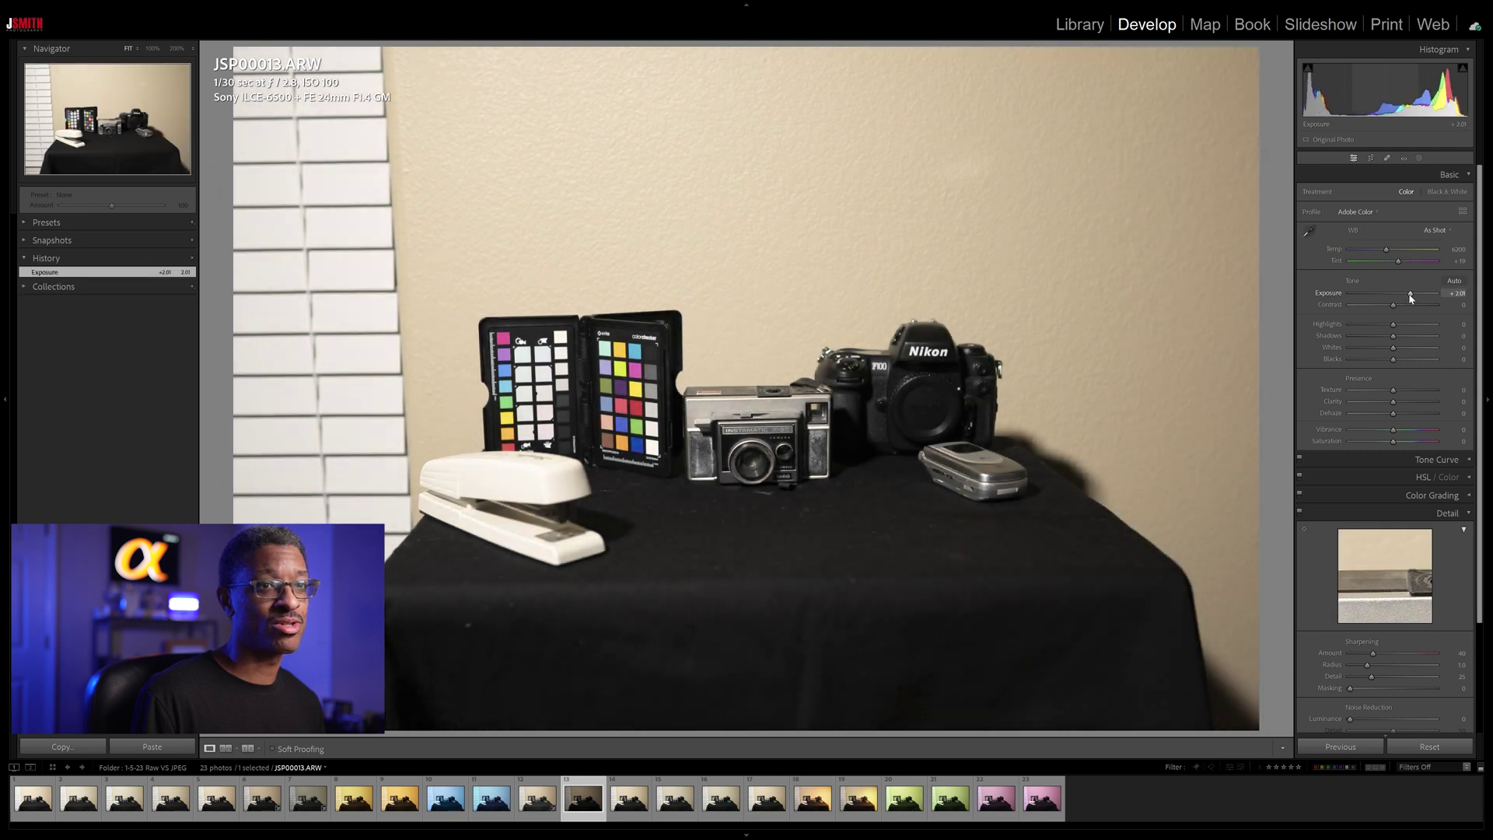
{"action": "left_click_drag", "start_coordinate": [1393, 338], "coordinate": [1414, 339]}
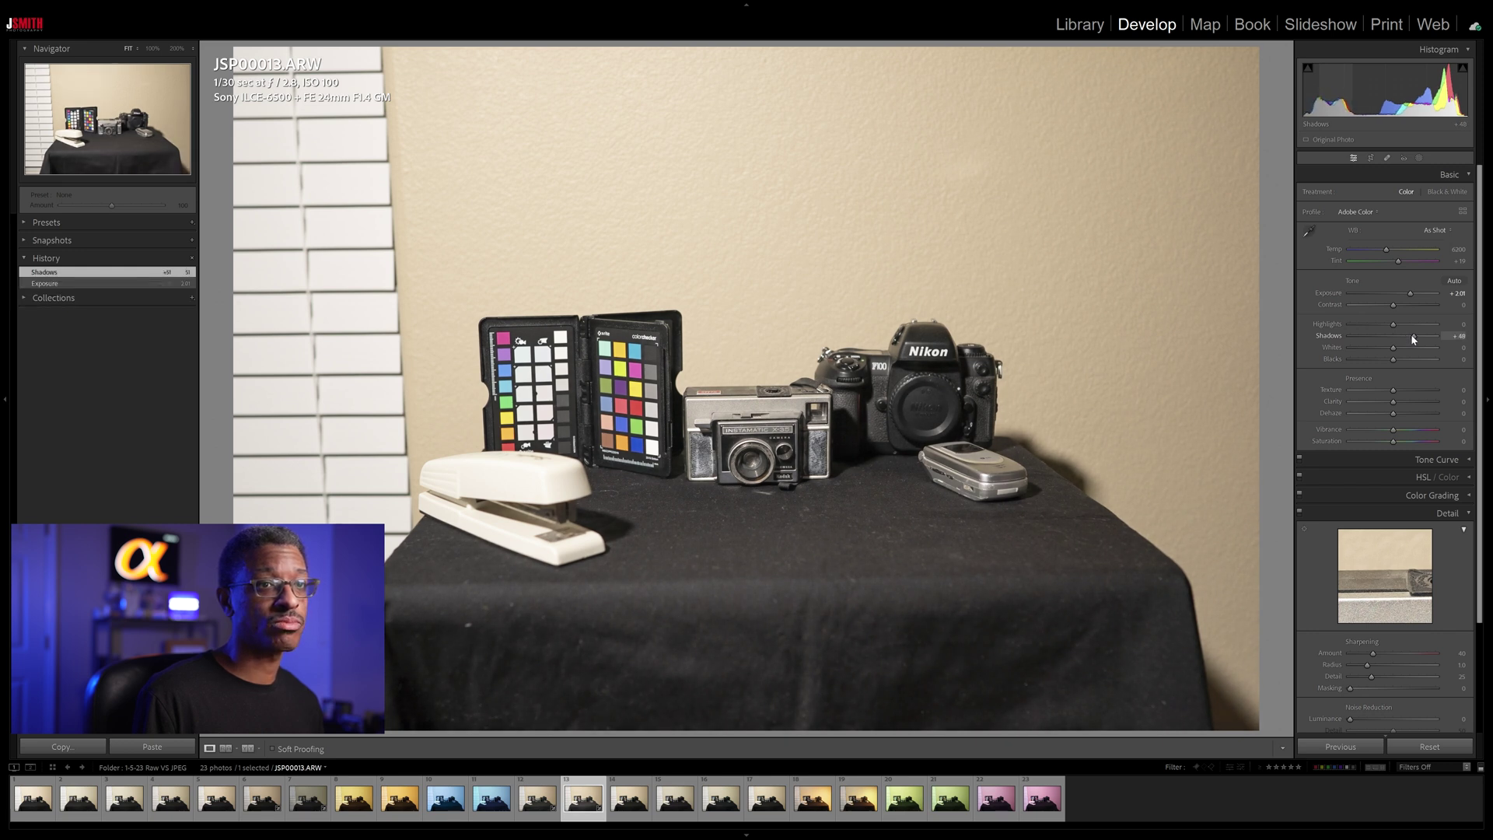
{"action": "left_click_drag", "start_coordinate": [1414, 339], "coordinate": [1413, 339]}
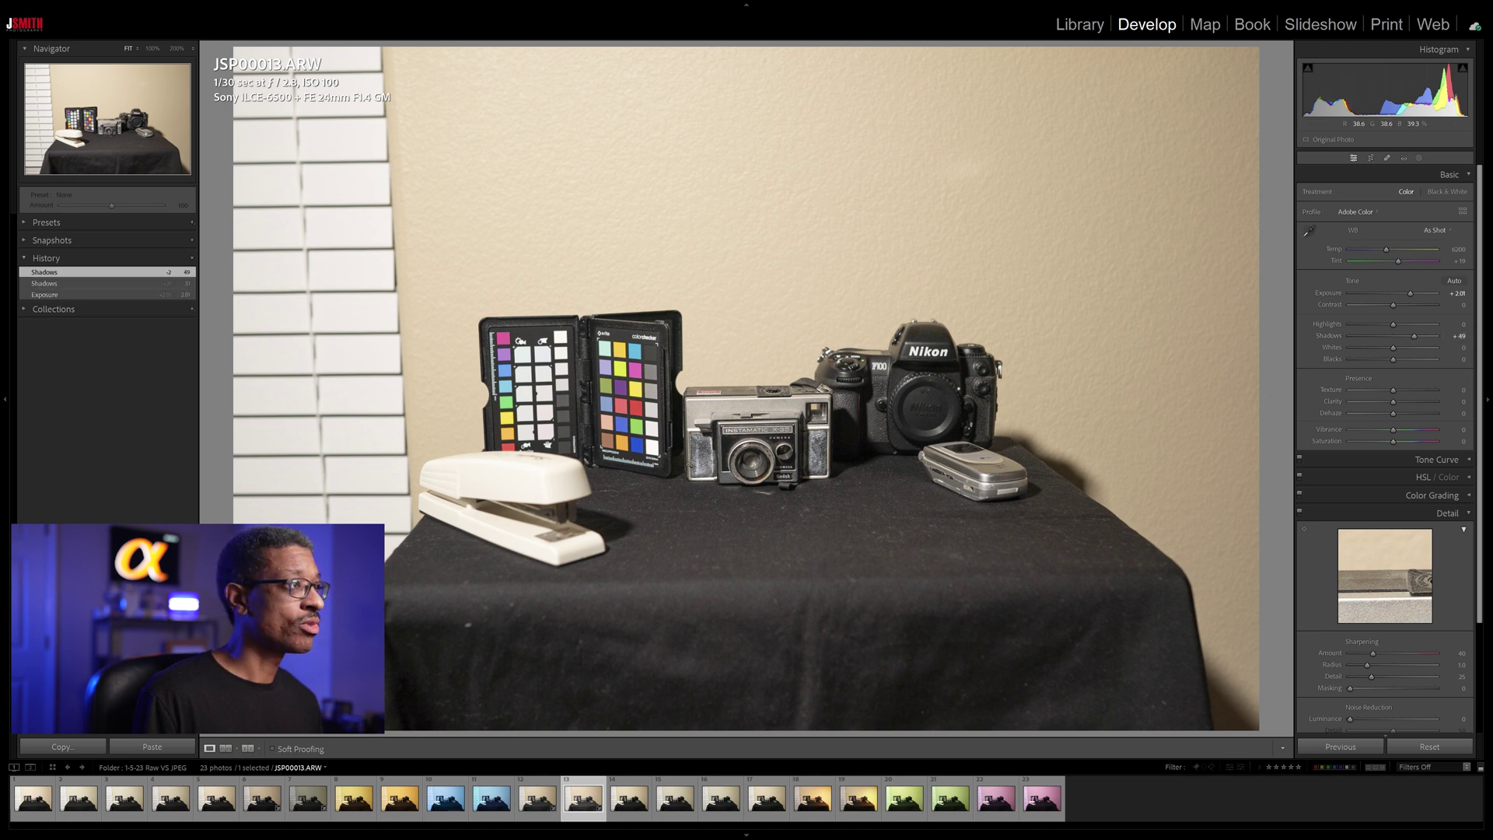
Synchronize the Basic settings from JSP00012.JPG to JSP00013.ARW and show both photos side by side
{"action": "left_click", "coordinate": [537, 799]}
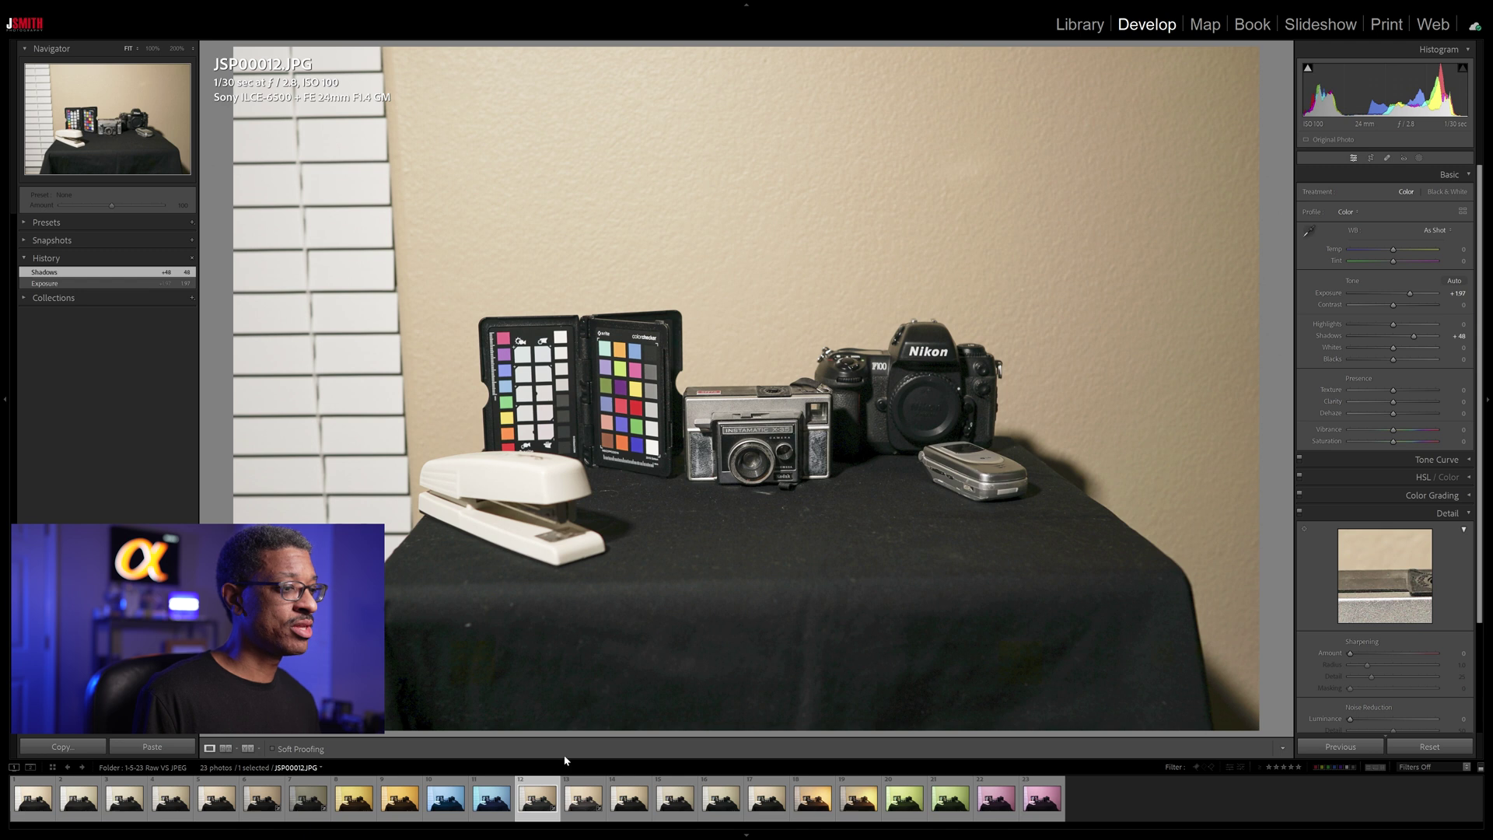
{"action": "left_click", "coordinate": [580, 820], "text": "ctrl"}
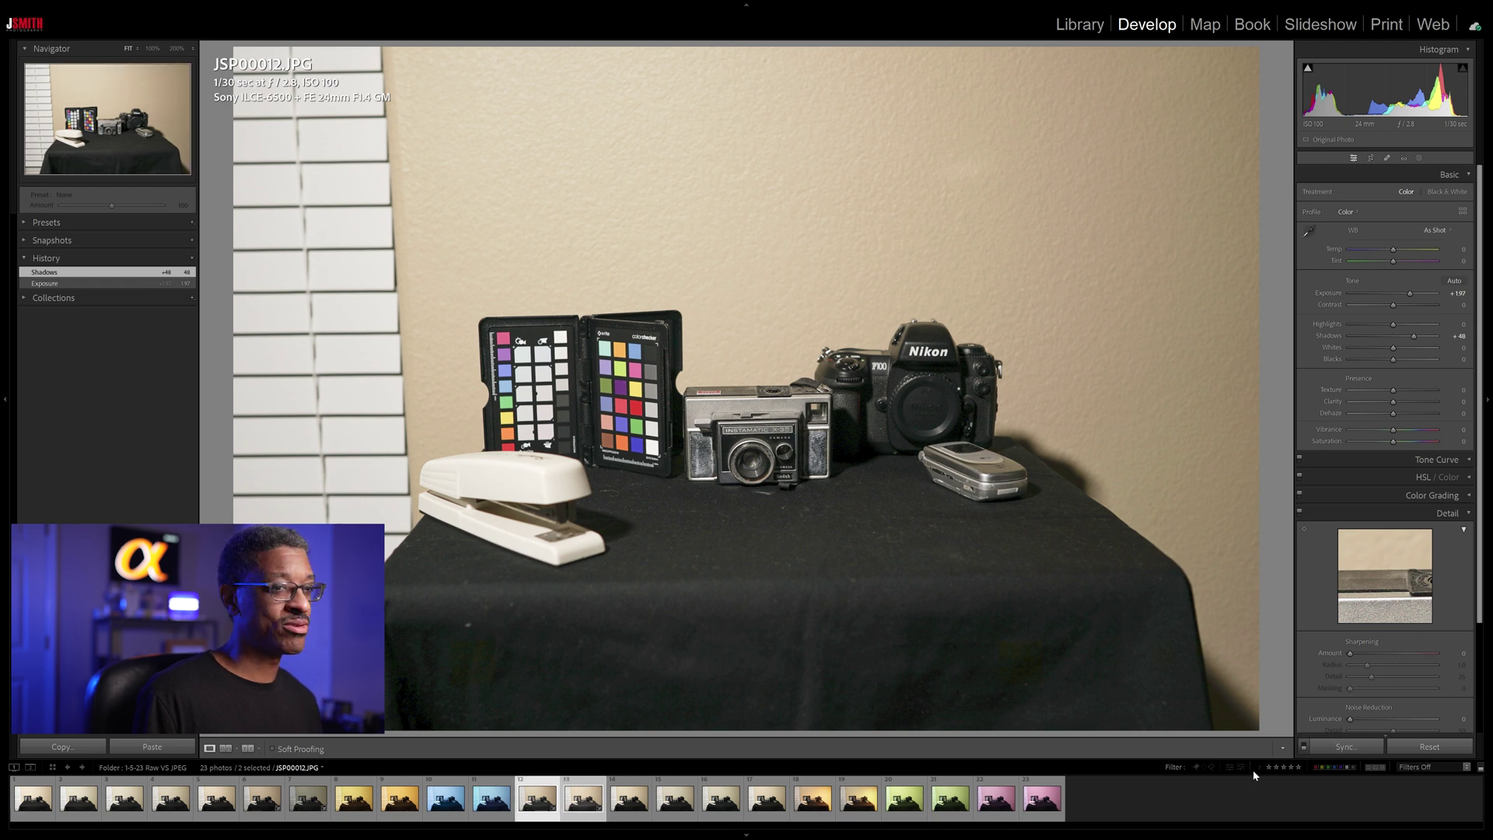
{"action": "left_click", "coordinate": [1354, 749]}
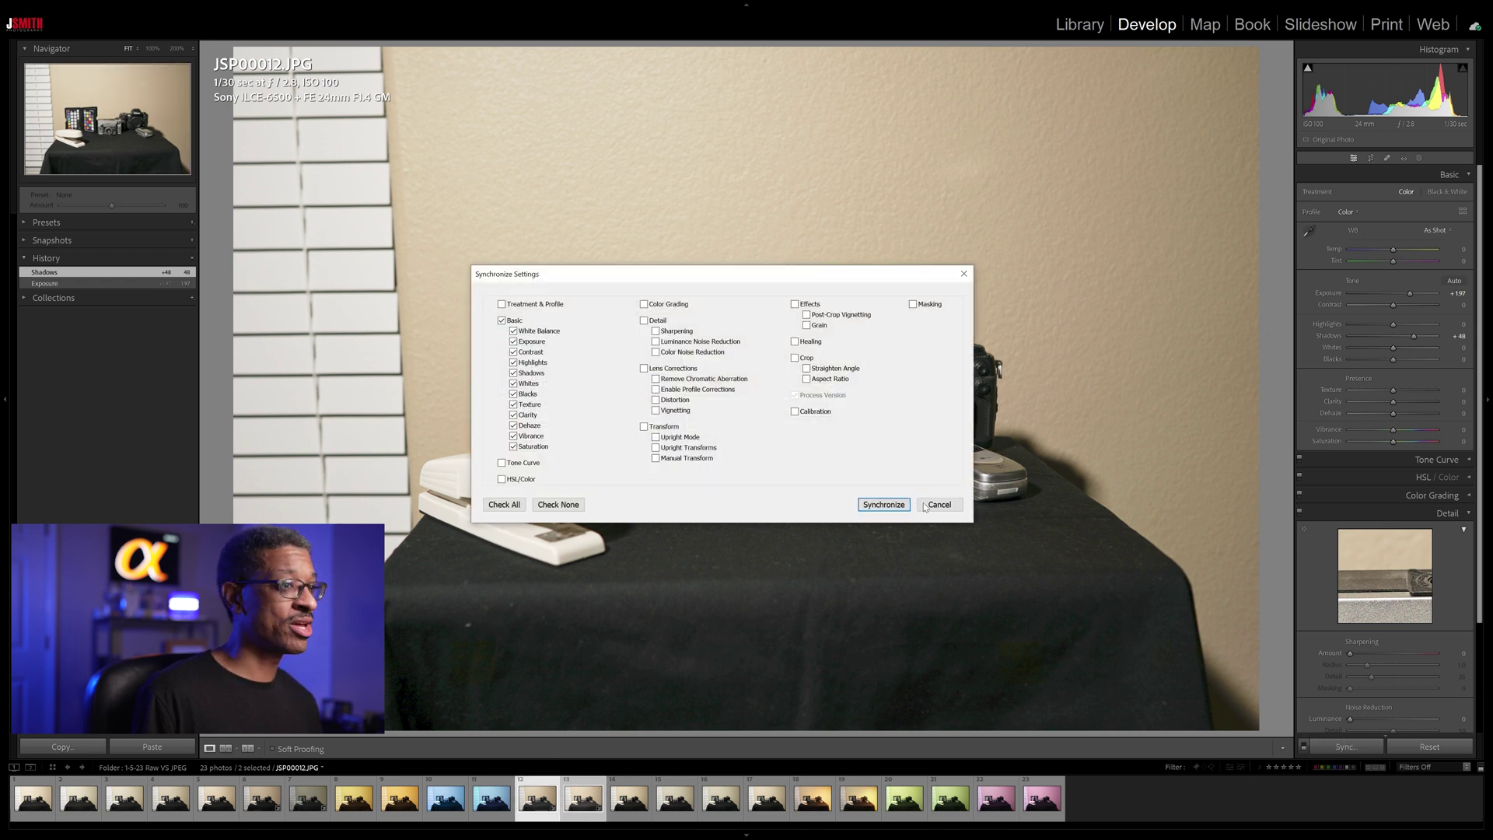
{"action": "left_click", "coordinate": [889, 504]}
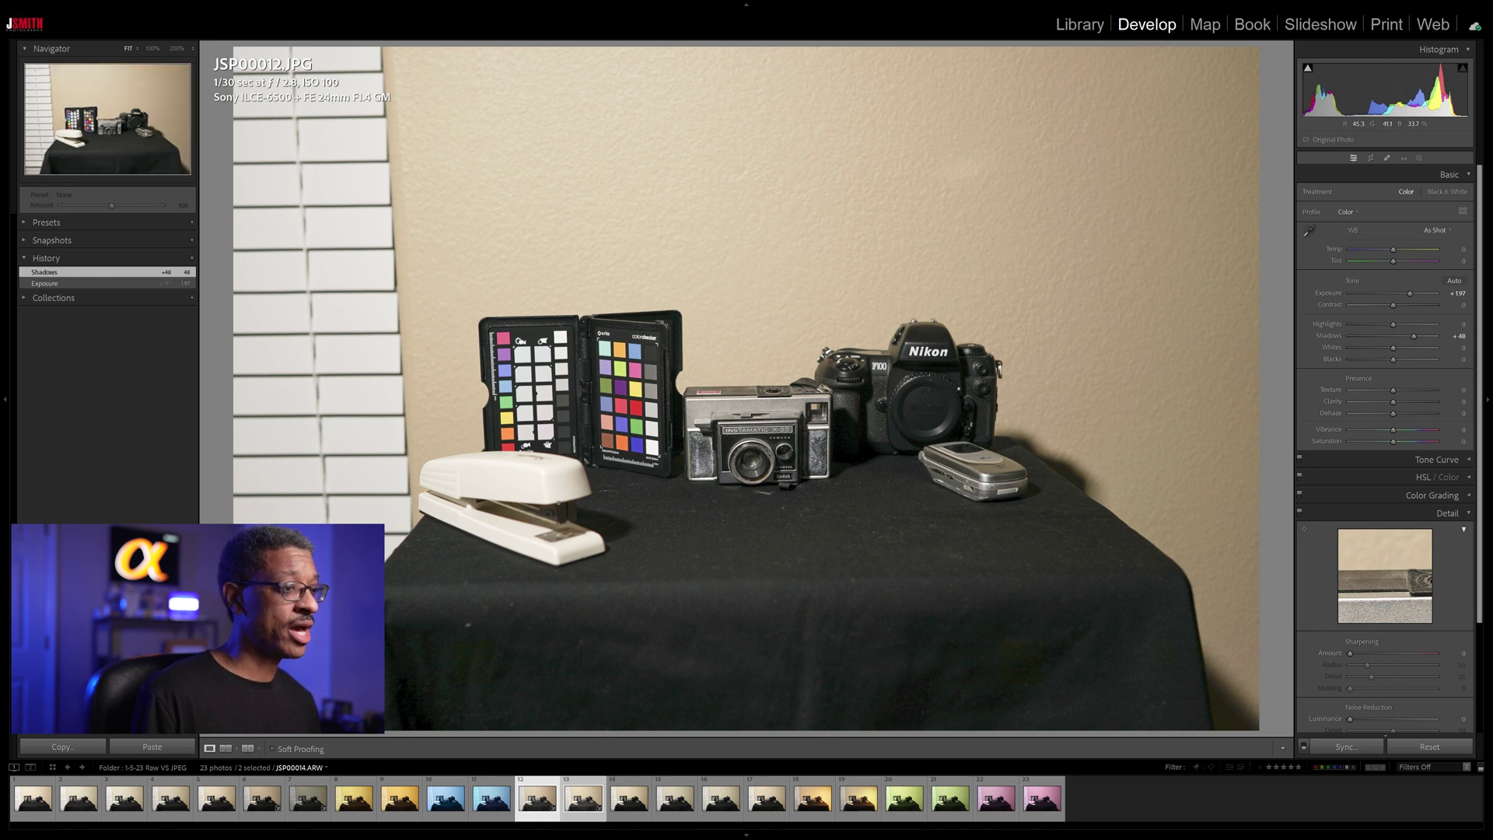
{"action": "key", "text": "c"}
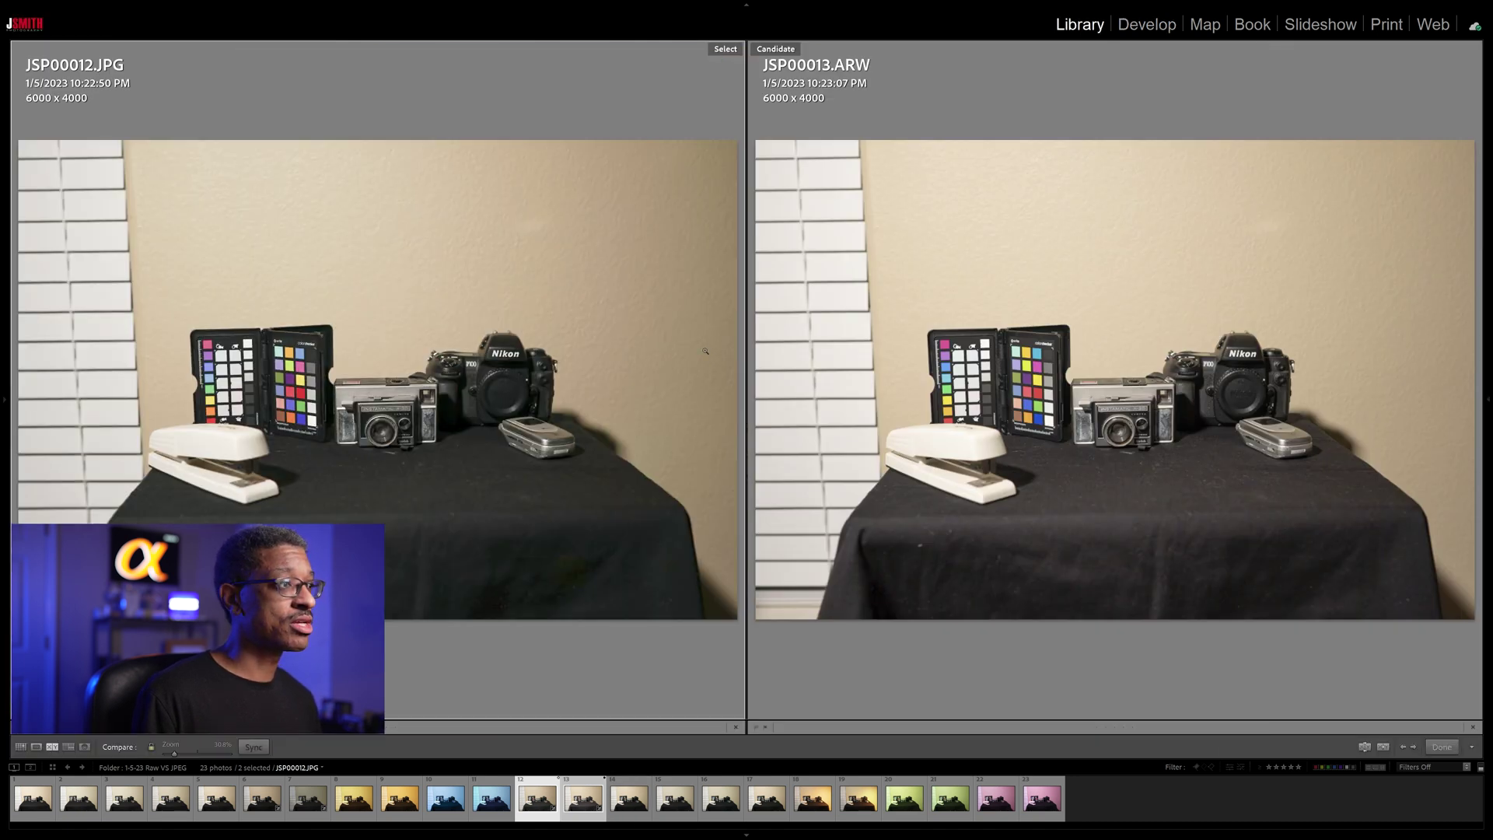
Examine shadow detail and noise around the Instamatic and Nikon cameras up close in JSP00012.JPG and JSP00013.ARW side by side
{"action": "left_click", "coordinate": [379, 411]}
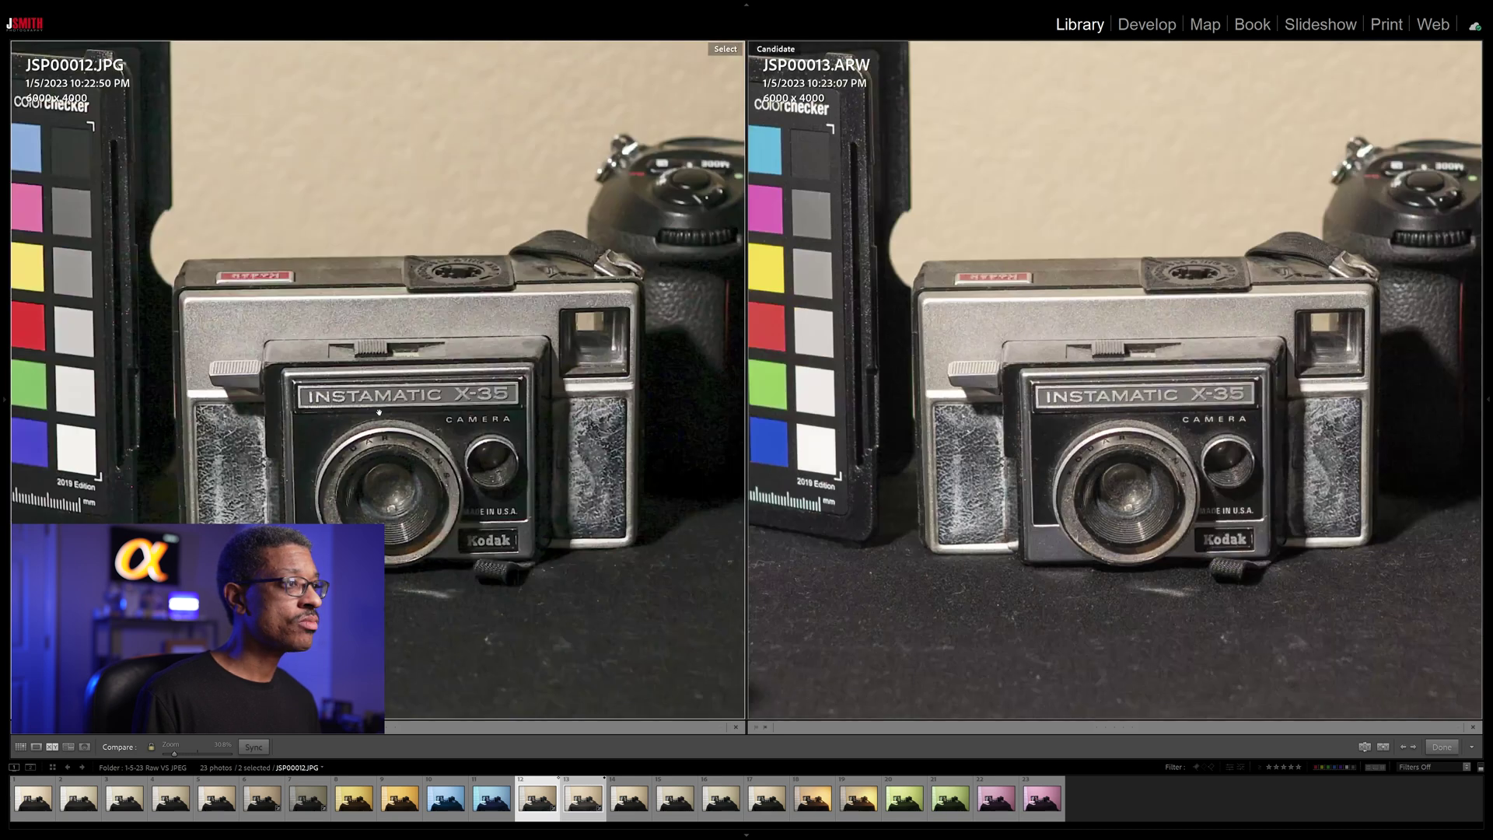
{"action": "left_click_drag", "start_coordinate": [490, 376], "coordinate": [372, 402]}
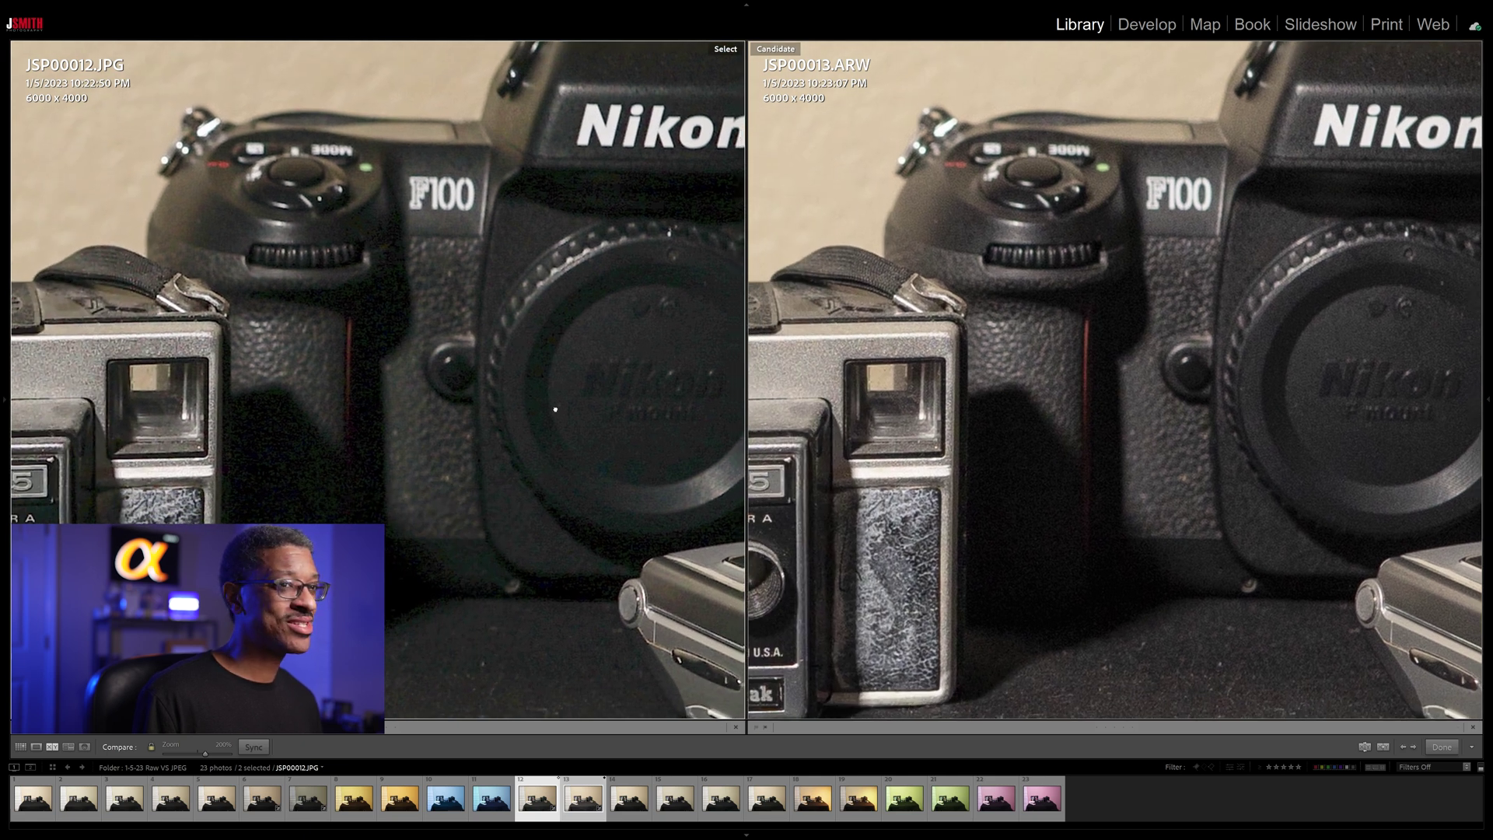
{"action": "left_click_drag", "start_coordinate": [1472, 385], "coordinate": [1427, 391]}
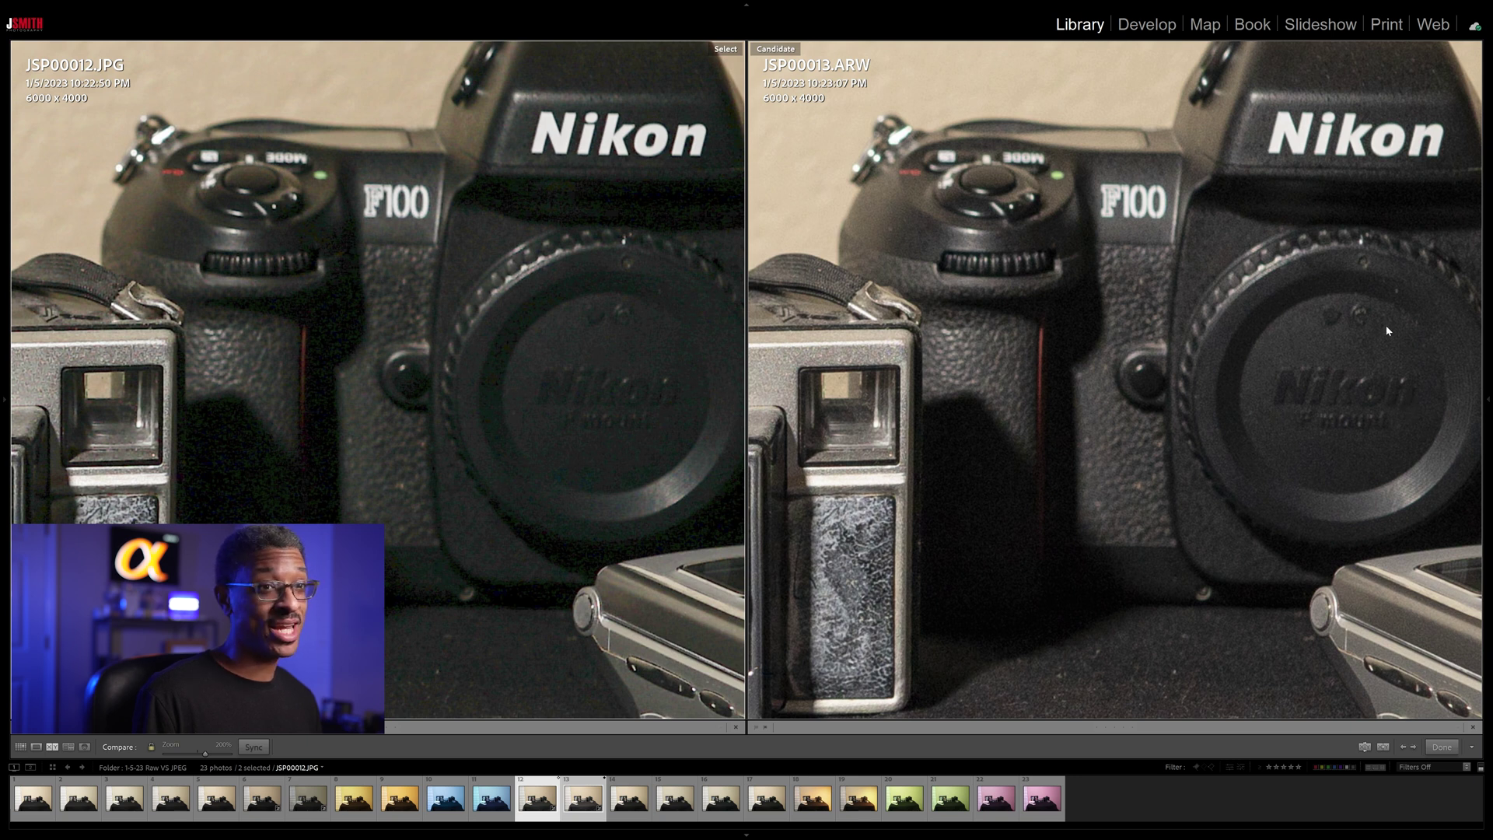
{"action": "left_click", "coordinate": [931, 378]}
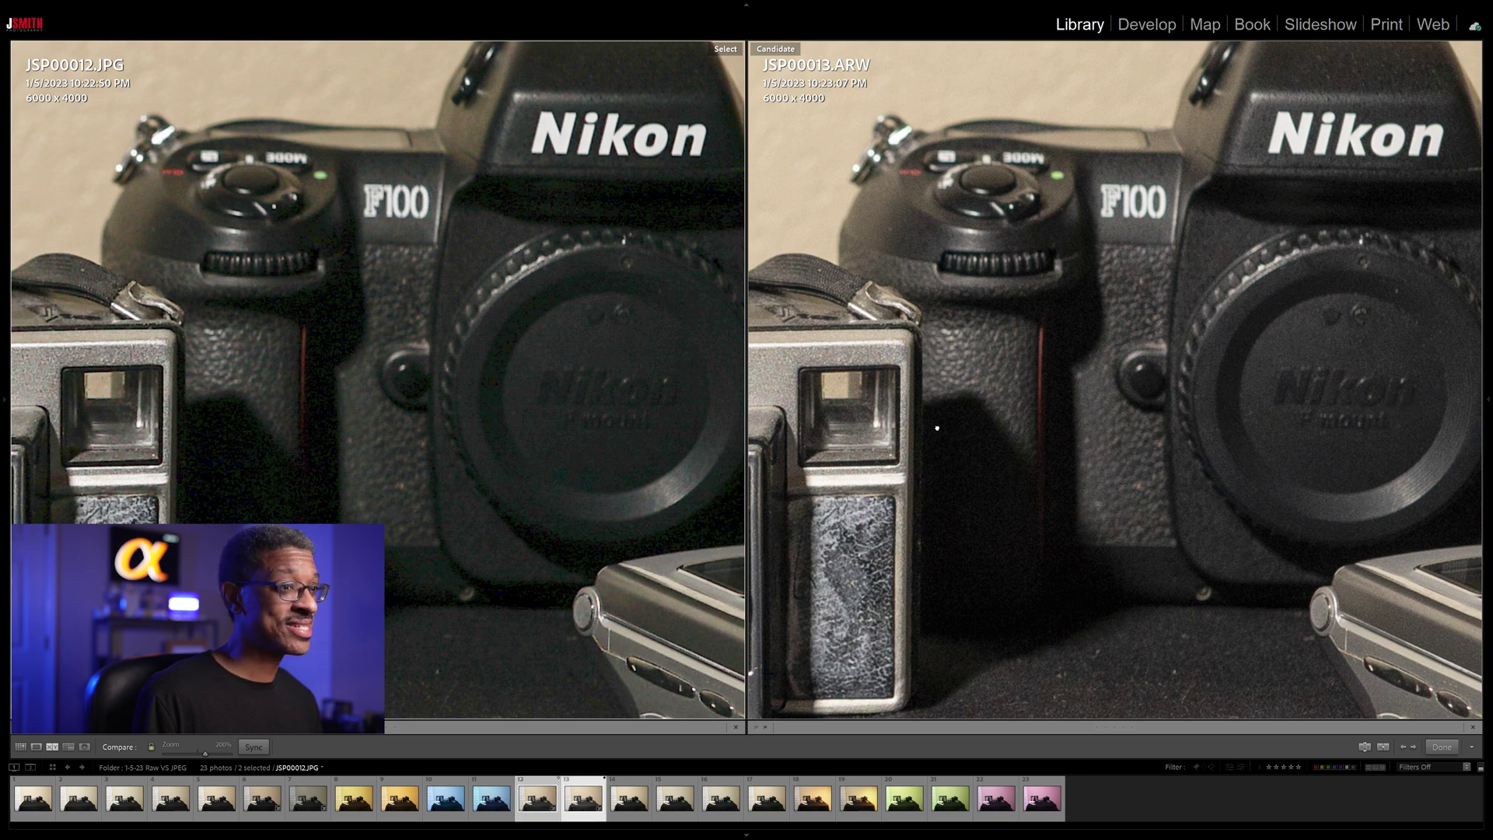
{"action": "left_click_drag", "start_coordinate": [931, 378], "coordinate": [1009, 328]}
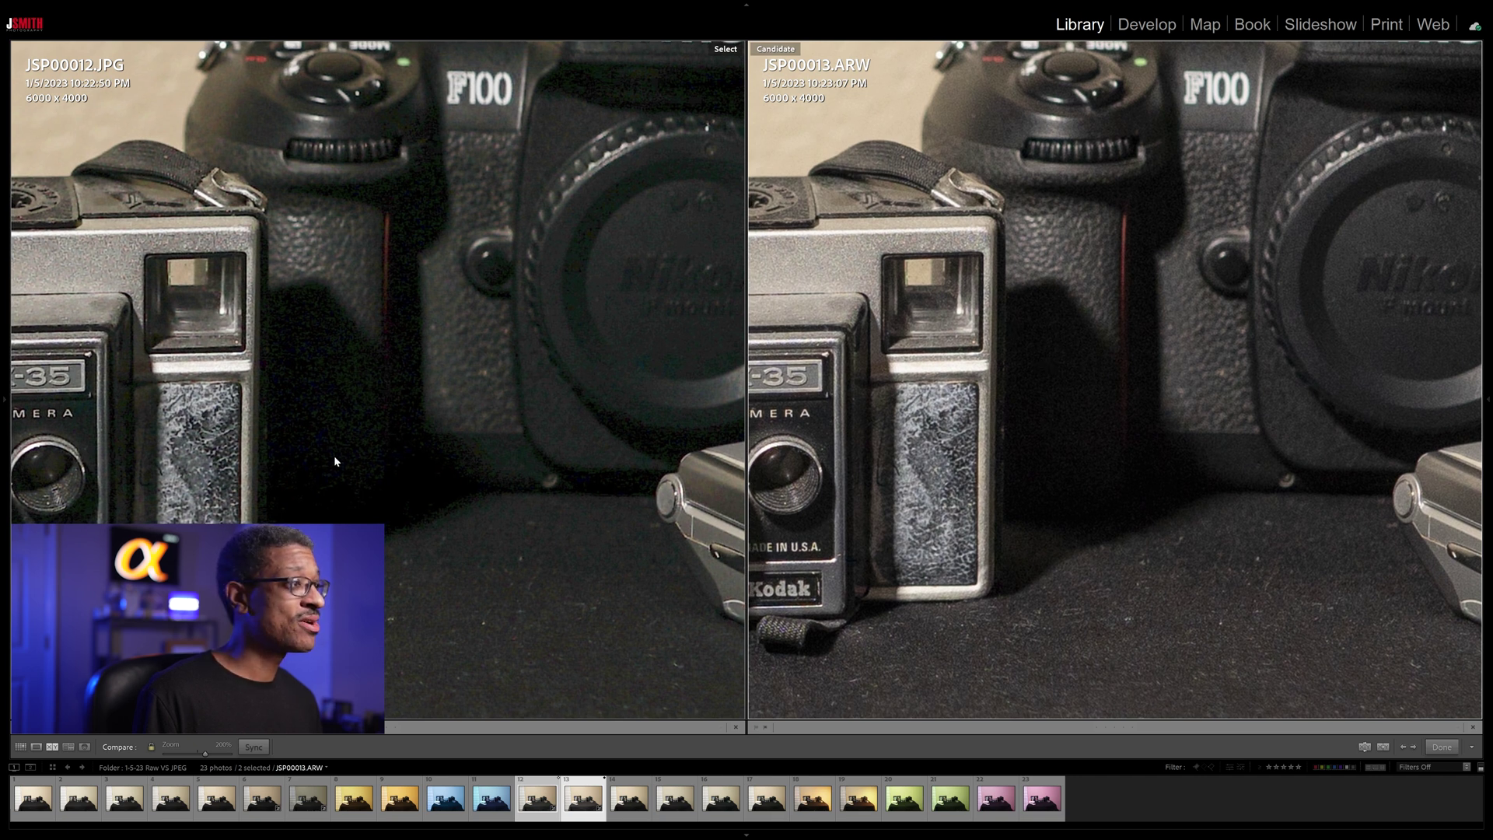
{"action": "left_click_drag", "start_coordinate": [334, 455], "coordinate": [358, 468]}
{"action": "key", "text": "z"}
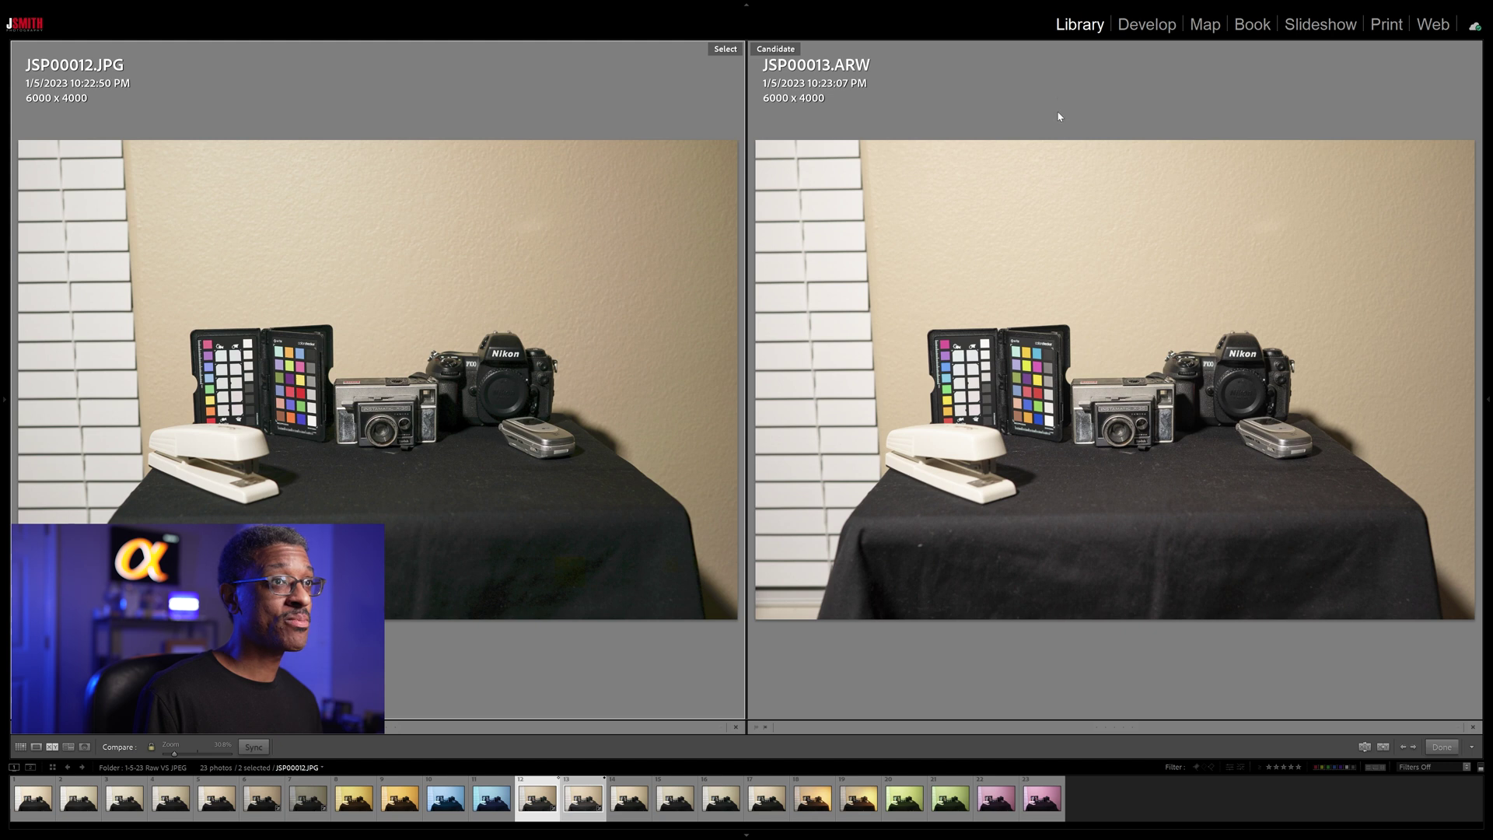
Open JSP00013.ARW alone for developing and raise its shadows to +75
{"action": "key", "text": "d"}
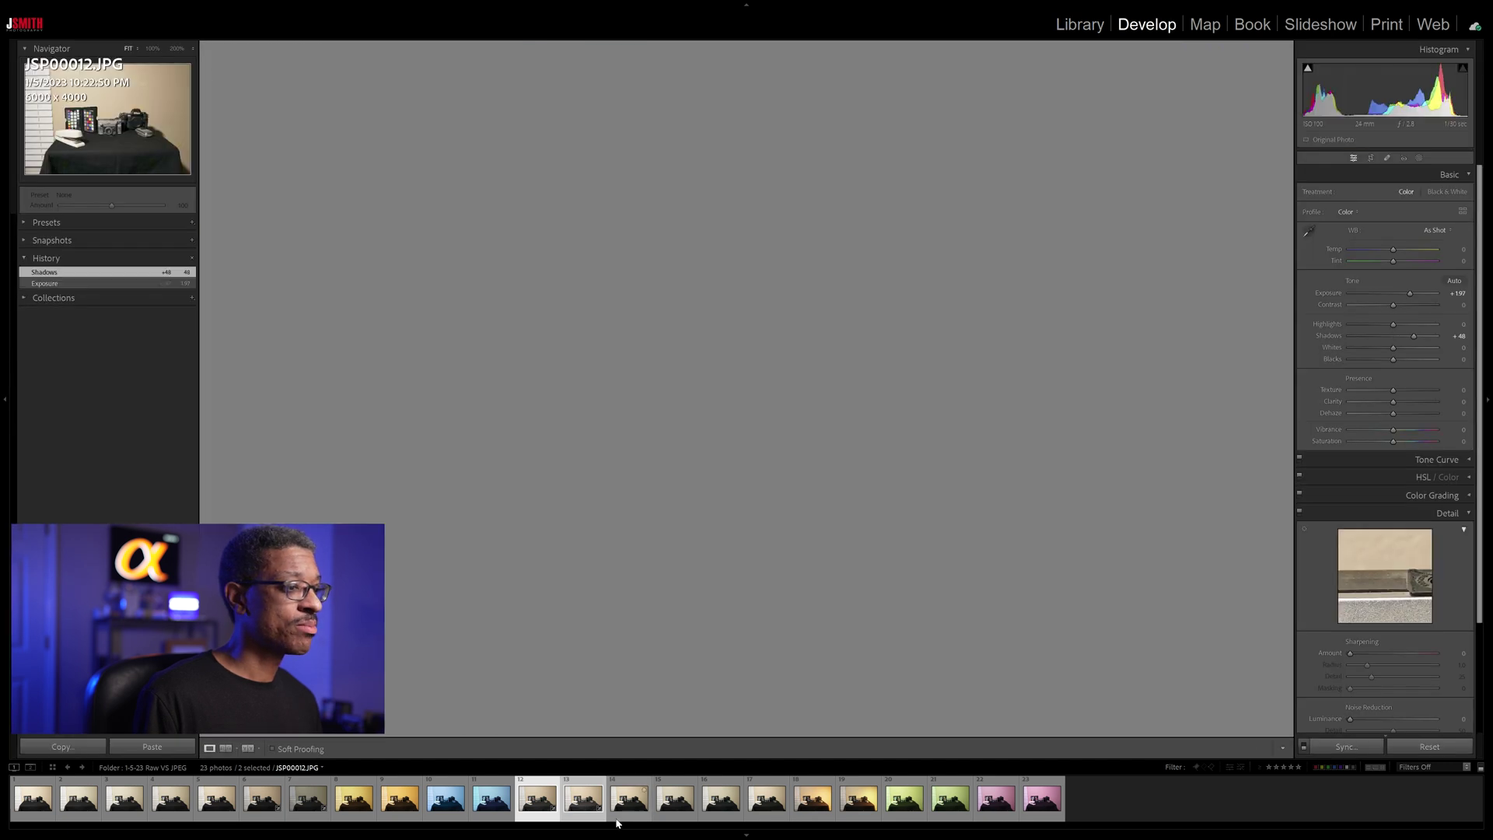
{"action": "key", "text": "e"}
{"action": "key", "text": "Right"}
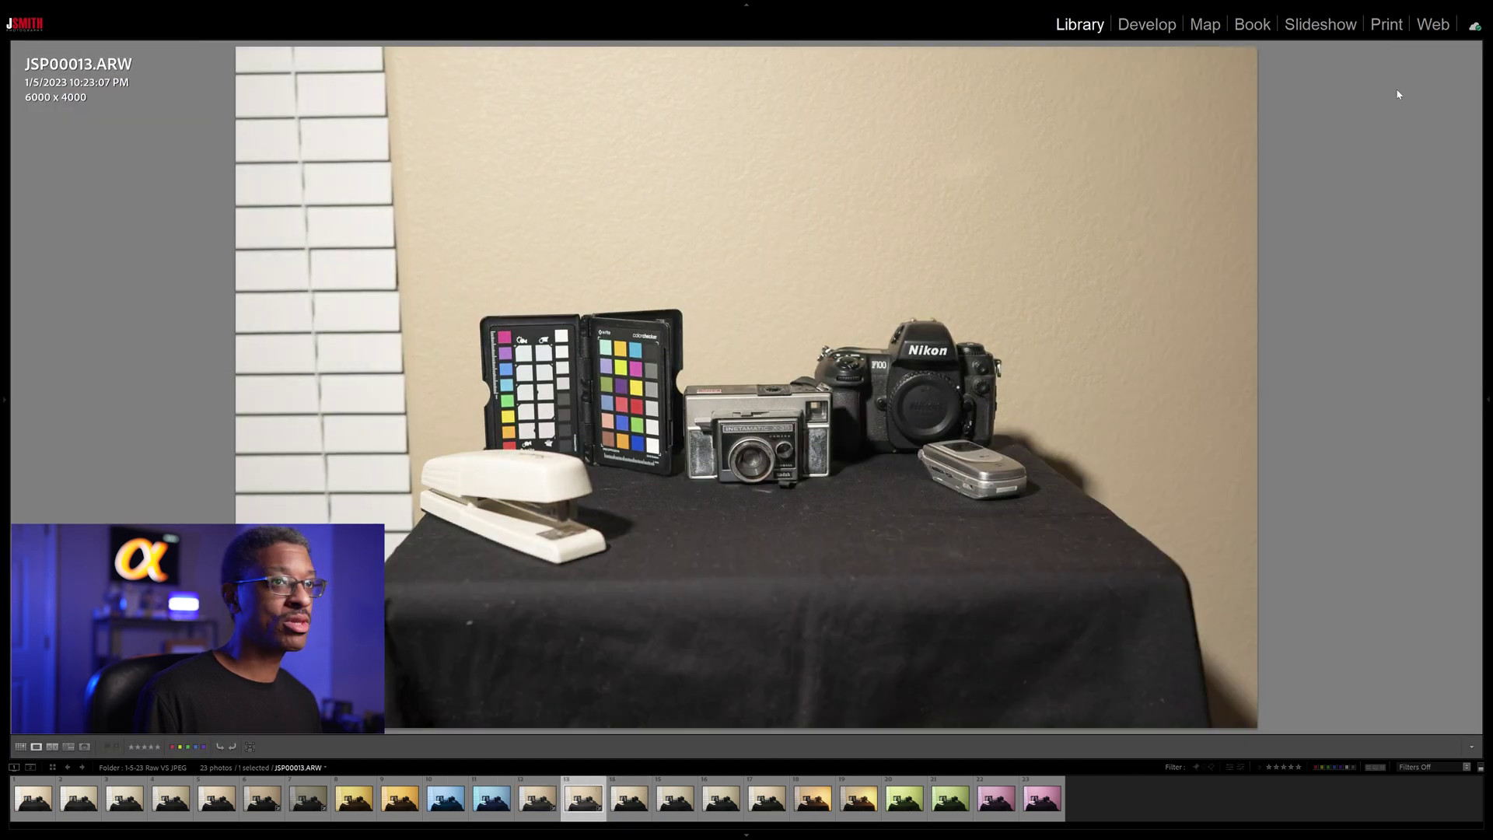
{"action": "left_click", "coordinate": [1154, 28]}
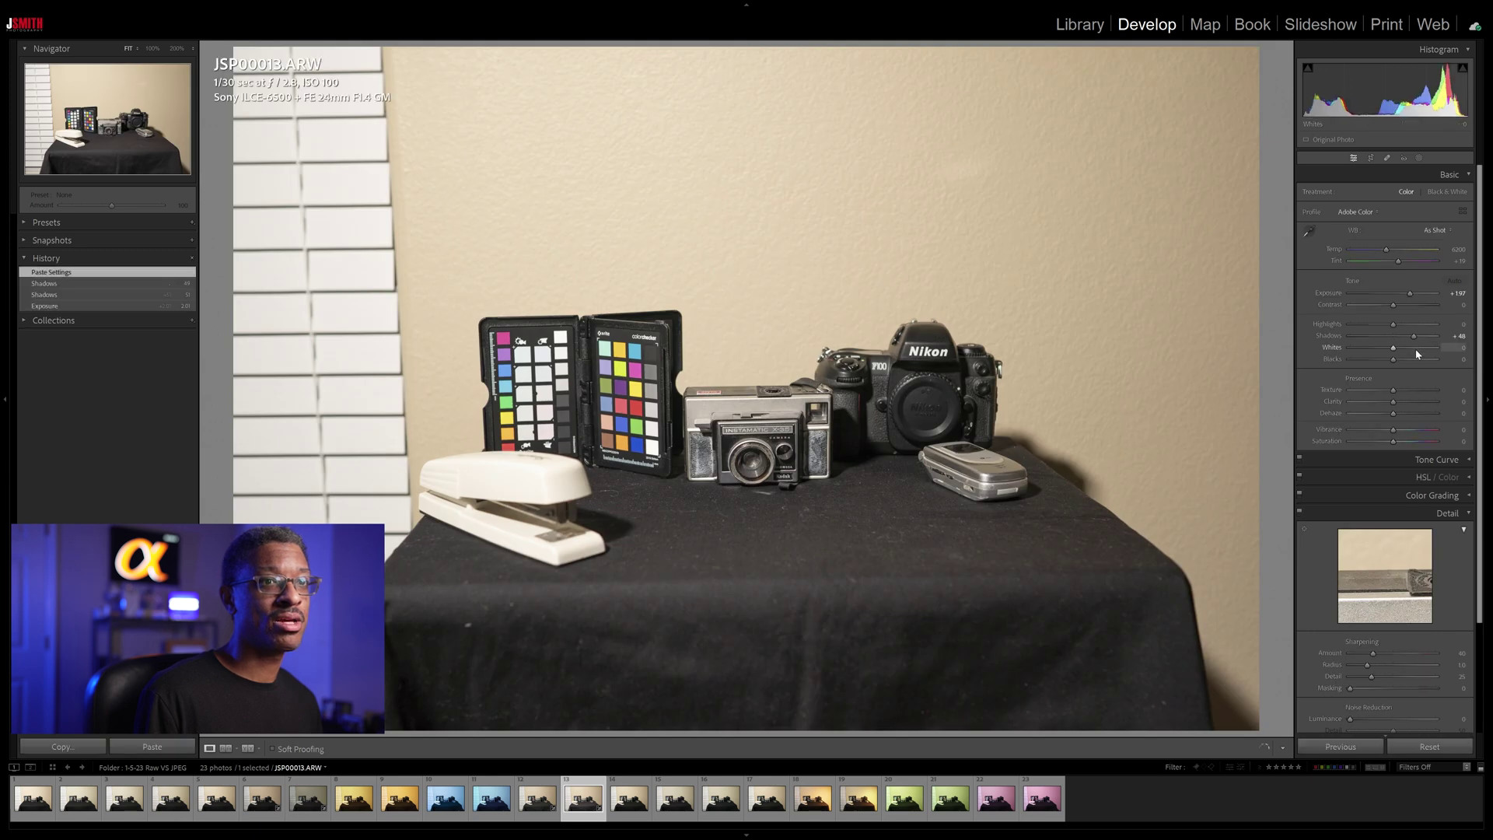
{"action": "left_click_drag", "start_coordinate": [1415, 340], "coordinate": [1424, 336]}
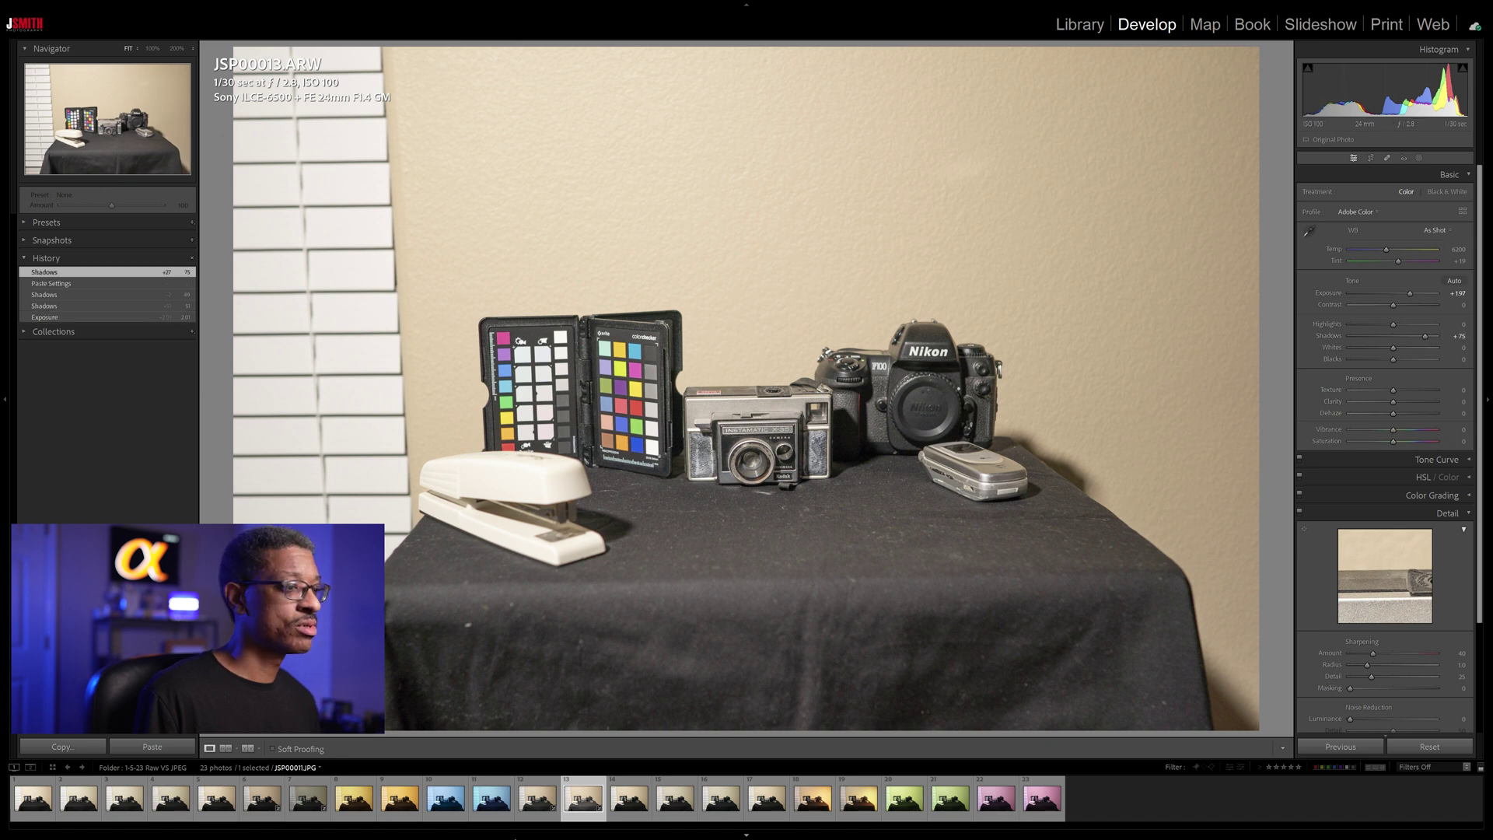
Synchronize the Basic settings from JSP00013.ARW to JSP00012.JPG and show both photos side by side
{"action": "left_click", "coordinate": [537, 798], "text": "ctrl"}
{"action": "left_click", "coordinate": [1346, 746]}
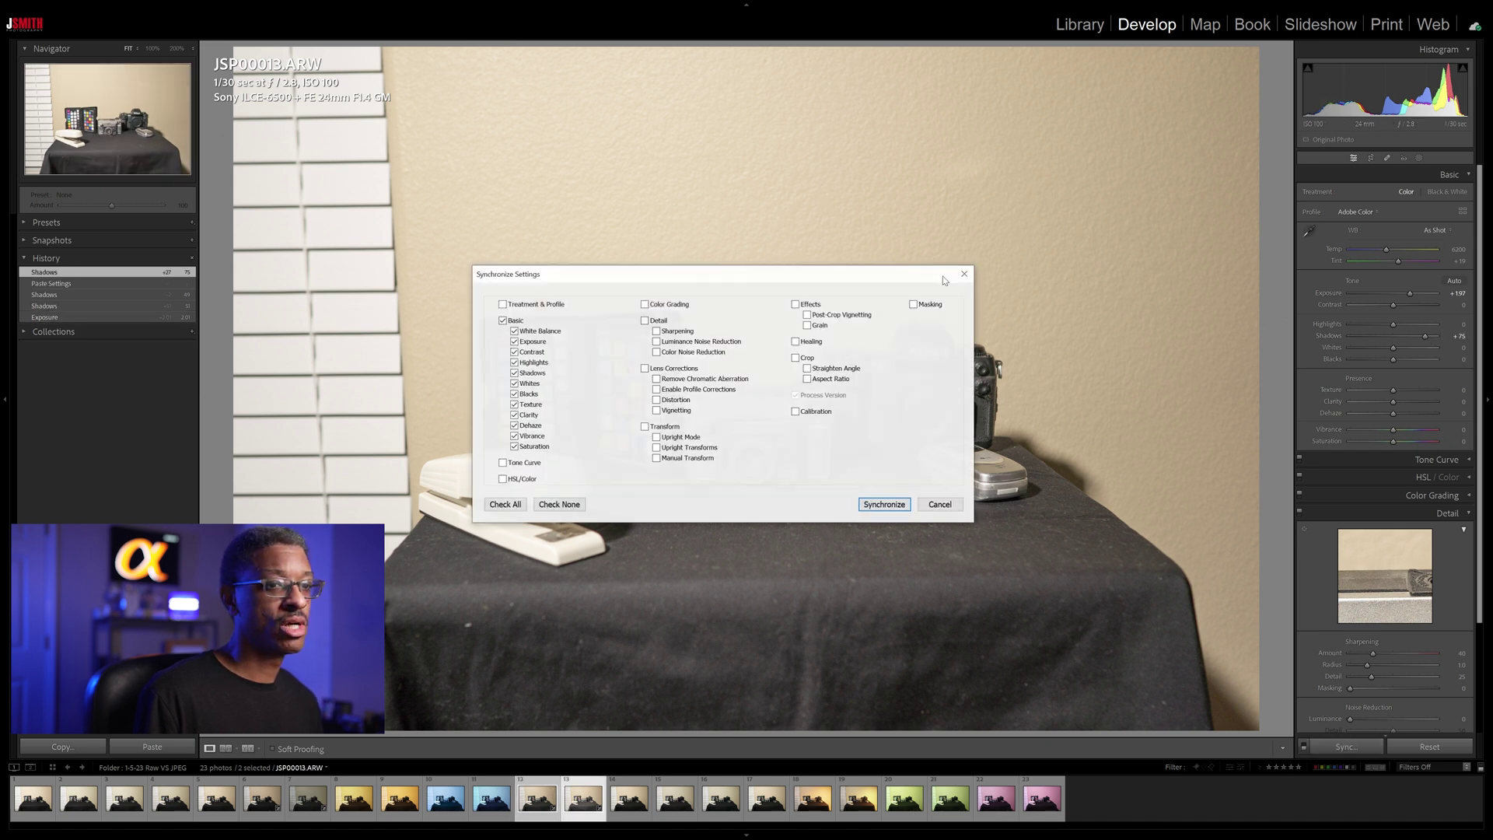
{"action": "left_click", "coordinate": [883, 503]}
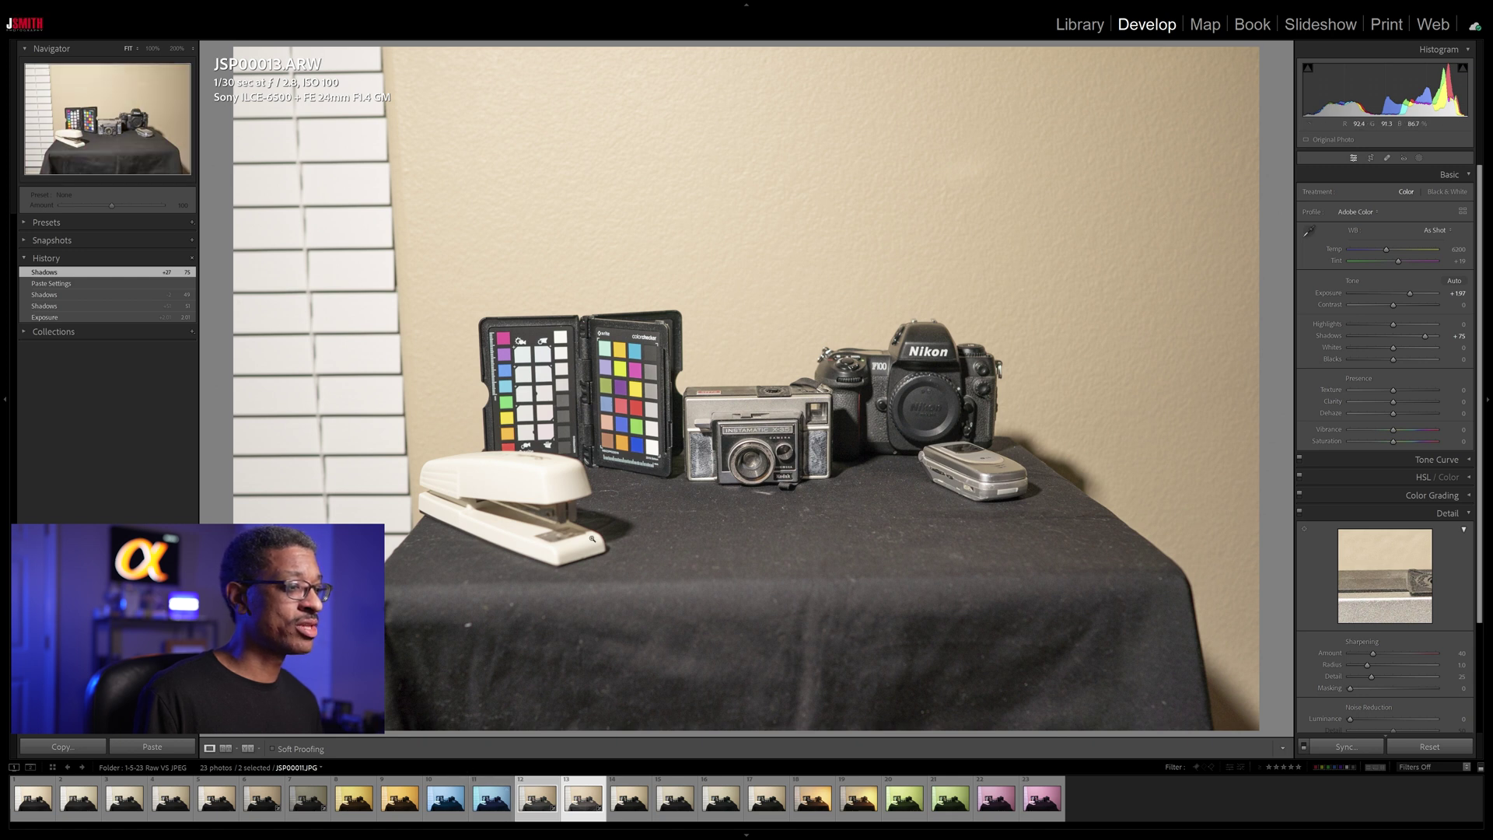
{"action": "key", "text": "c"}
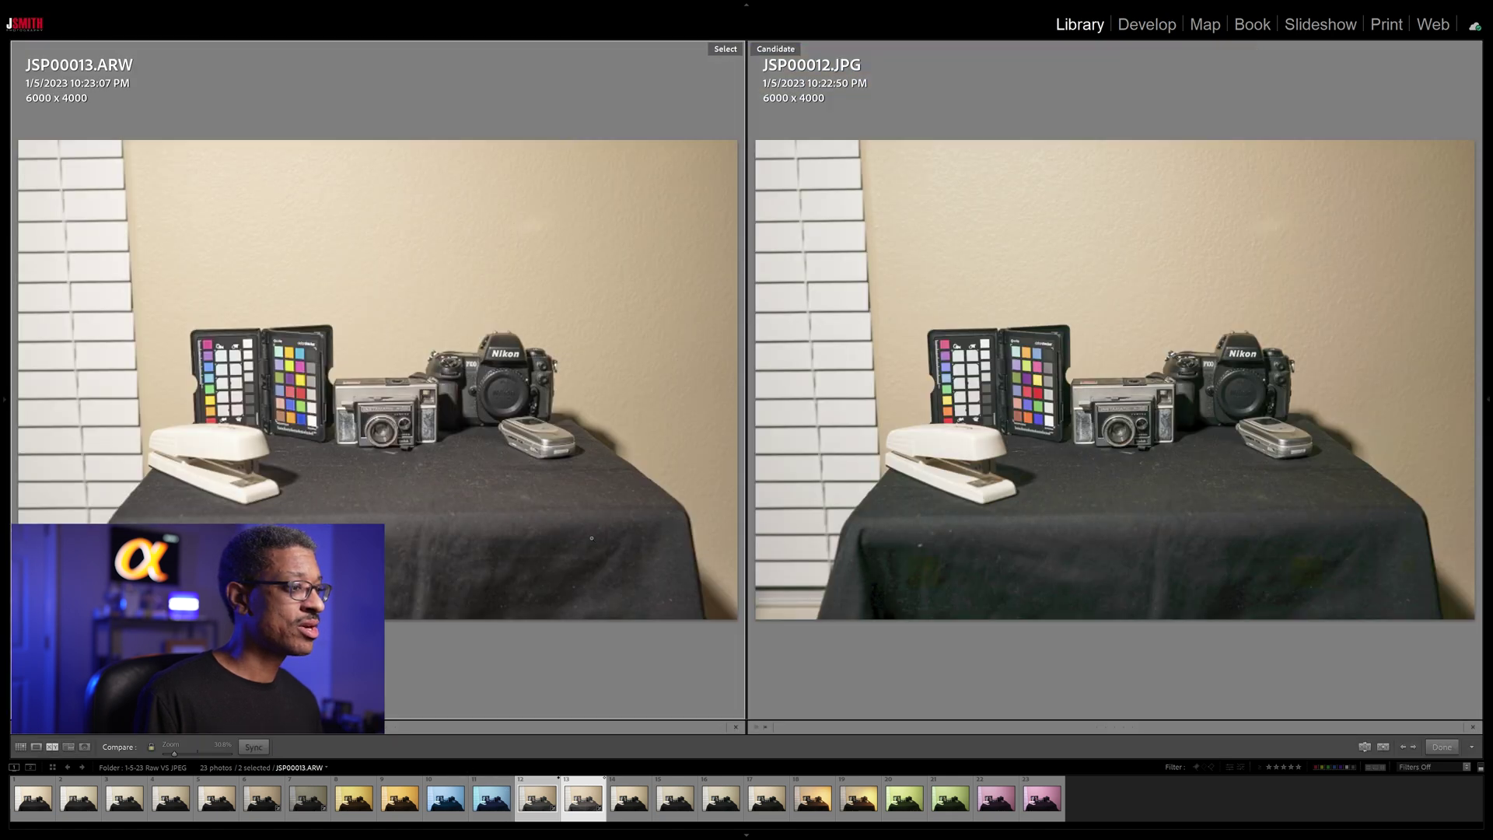
Compare the lifted shadows around the Nikon body, flip phone and Instamatic camera up close in JSP00013.ARW and JSP00012.JPG
{"action": "left_click", "coordinate": [387, 421]}
{"action": "left_click_drag", "start_coordinate": [495, 420], "coordinate": [380, 500]}
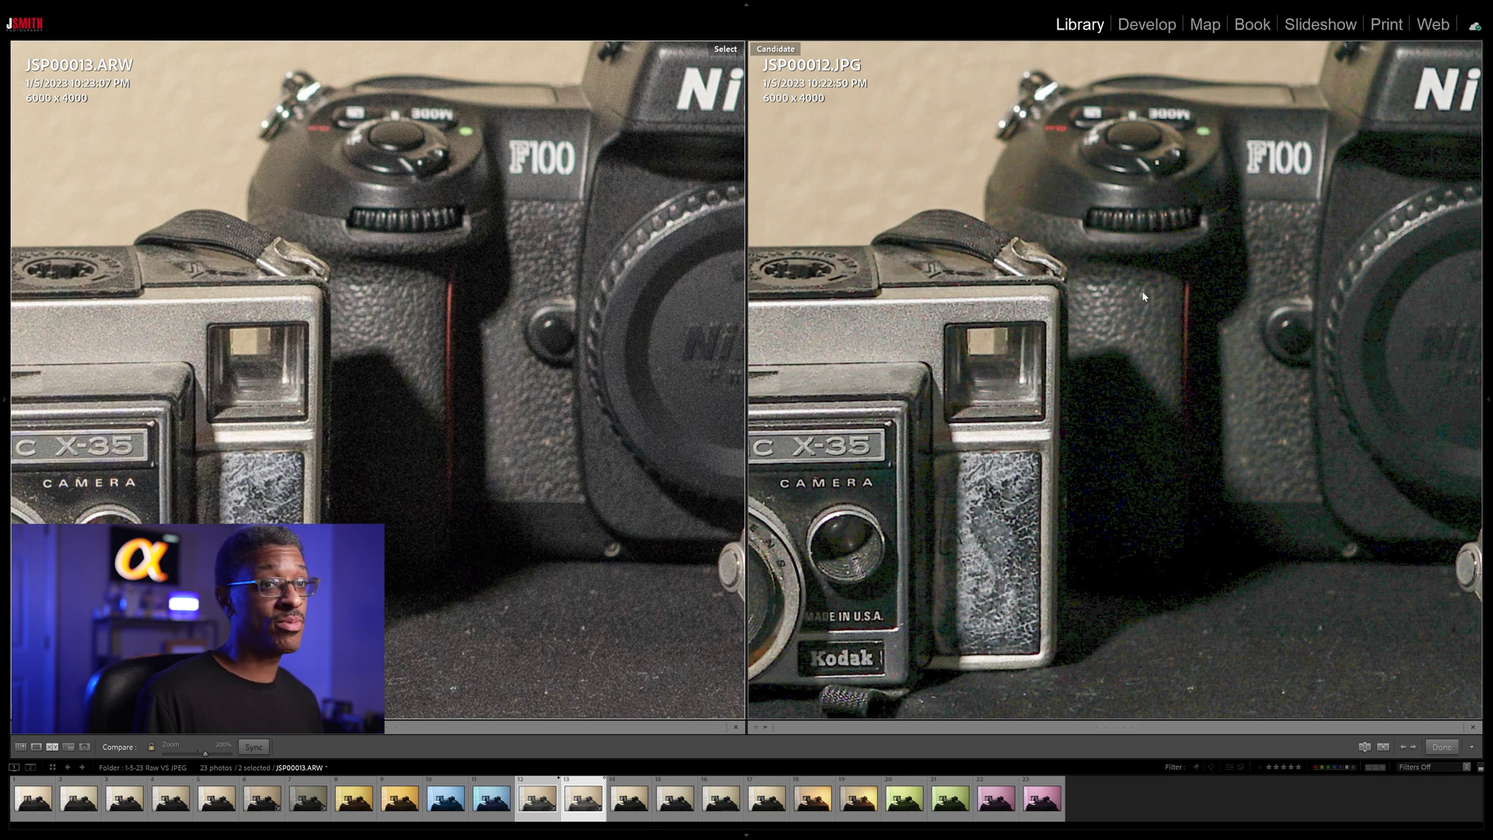
{"action": "left_click_drag", "start_coordinate": [1144, 296], "coordinate": [895, 440]}
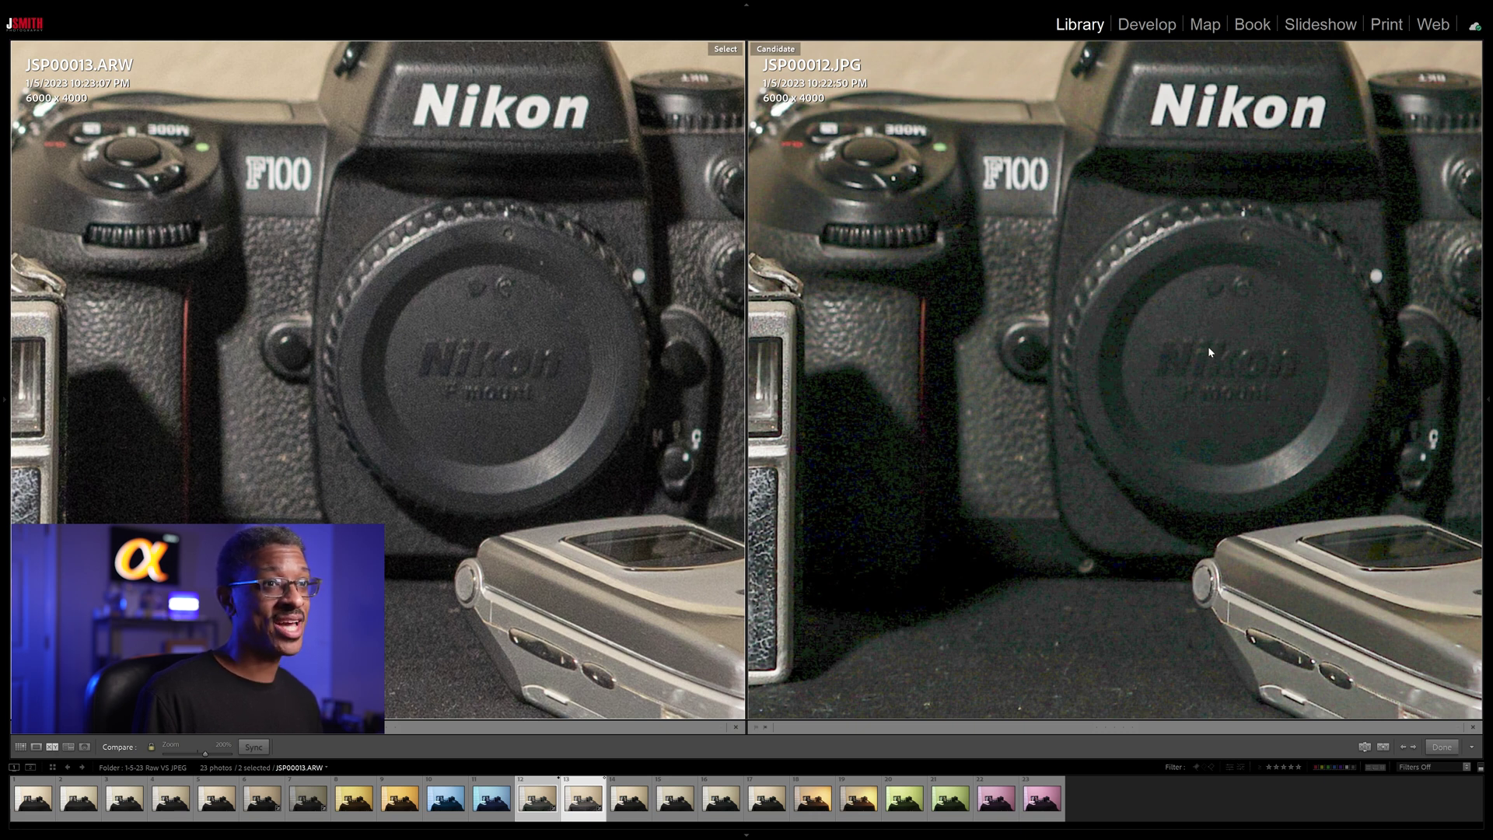
{"action": "left_click_drag", "start_coordinate": [945, 471], "coordinate": [1103, 368]}
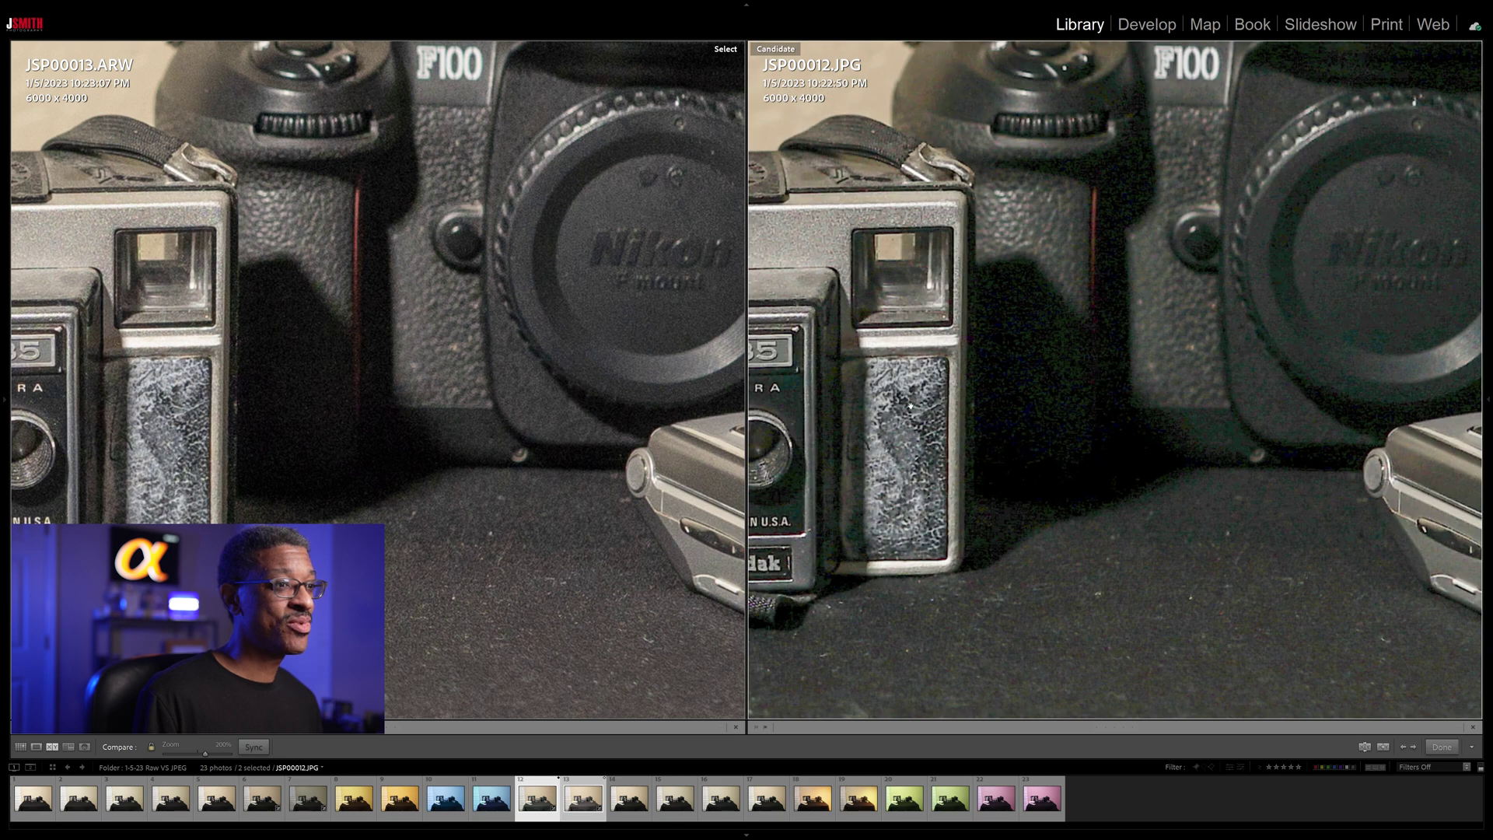
{"action": "left_click_drag", "start_coordinate": [202, 371], "coordinate": [459, 382]}
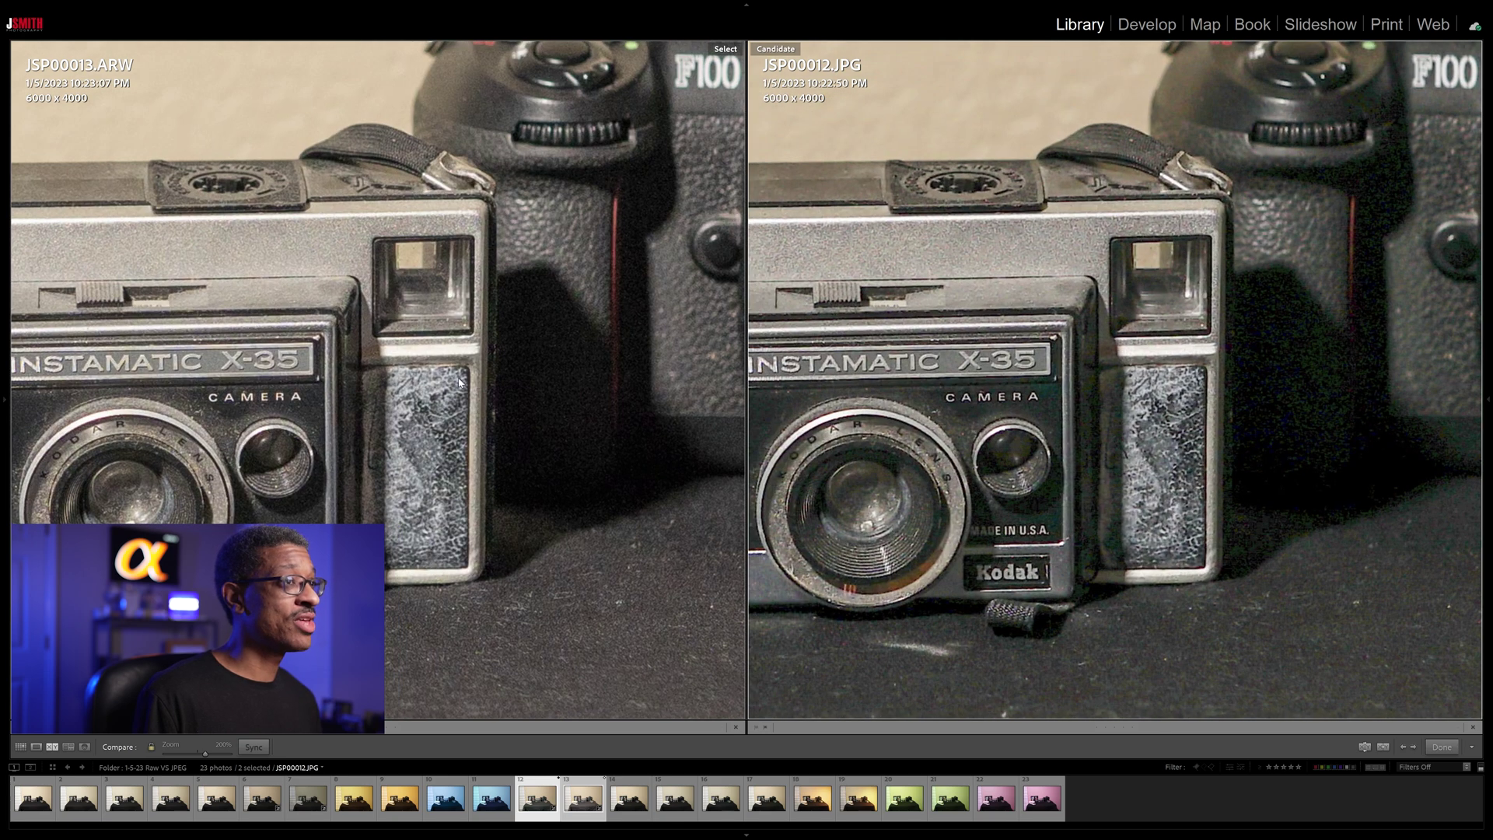
{"action": "left_click_drag", "start_coordinate": [429, 383], "coordinate": [541, 420]}
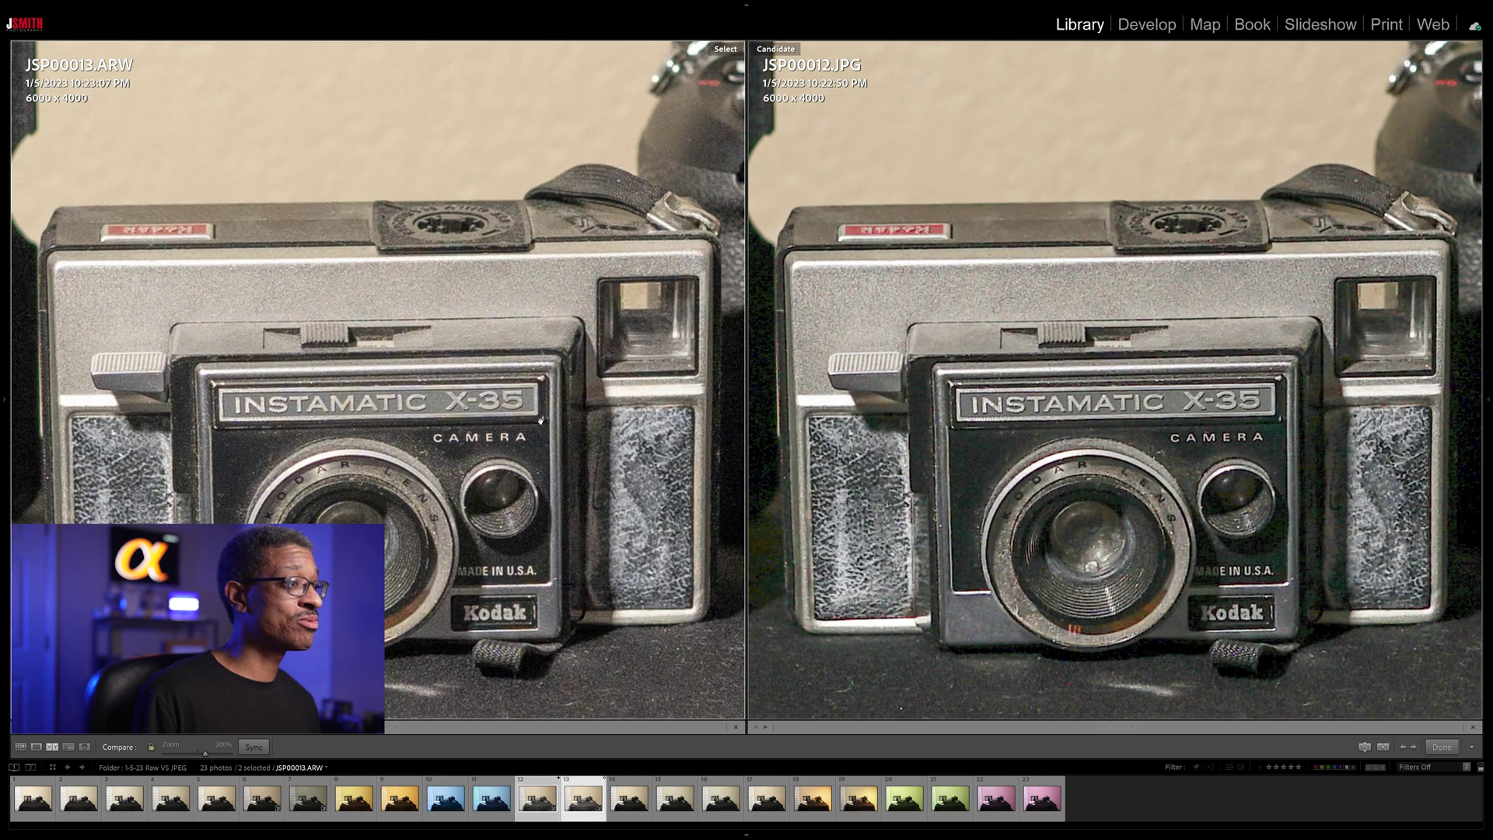
{"action": "left_click", "coordinate": [541, 420]}
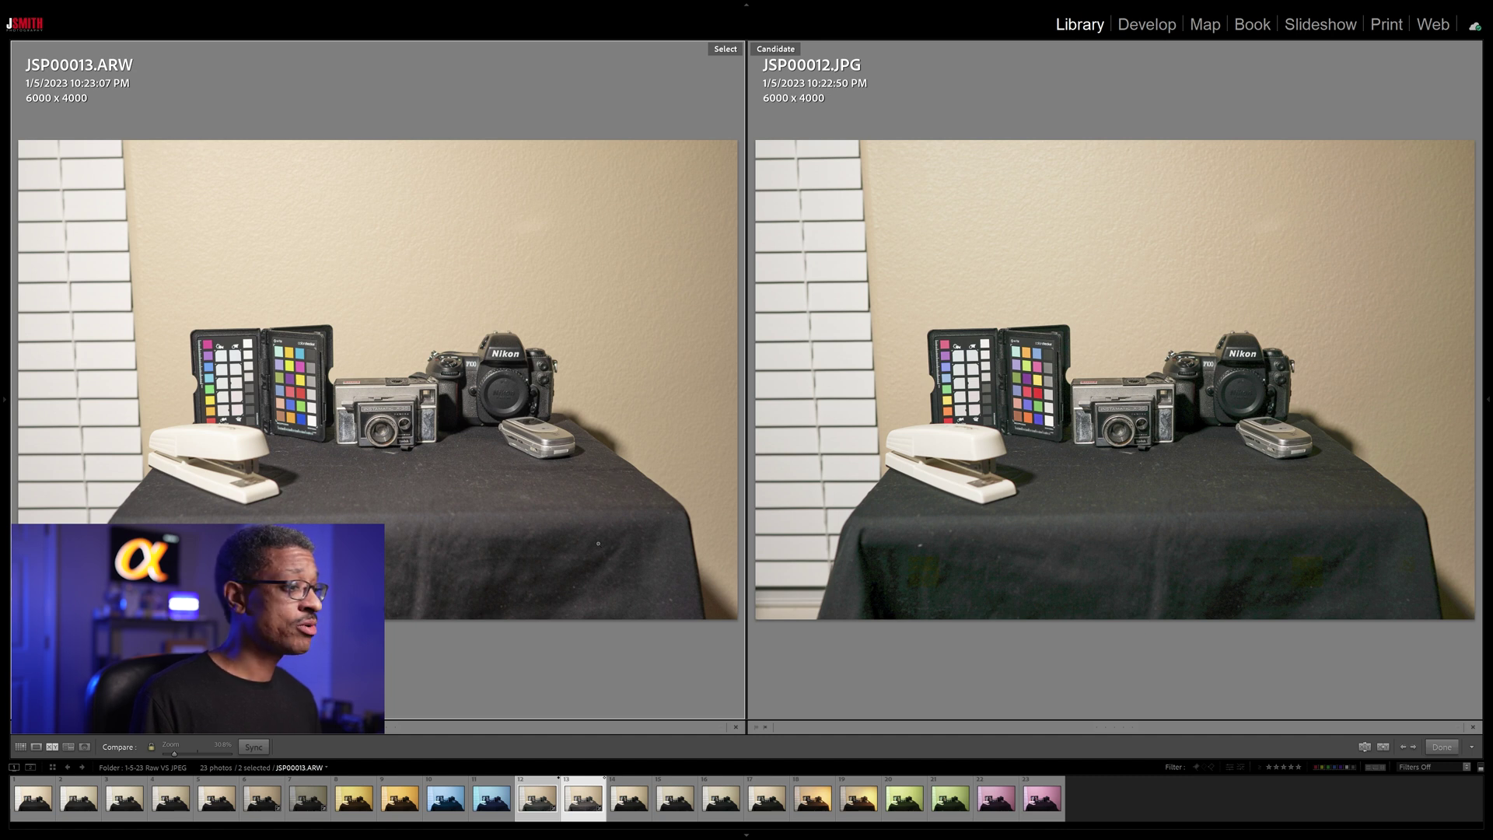
View JSP00014.ARW on its own with the camera and exposure info overlay, followed by JSP00015.JPG
{"action": "key", "text": "e"}
{"action": "left_click", "coordinate": [631, 816]}
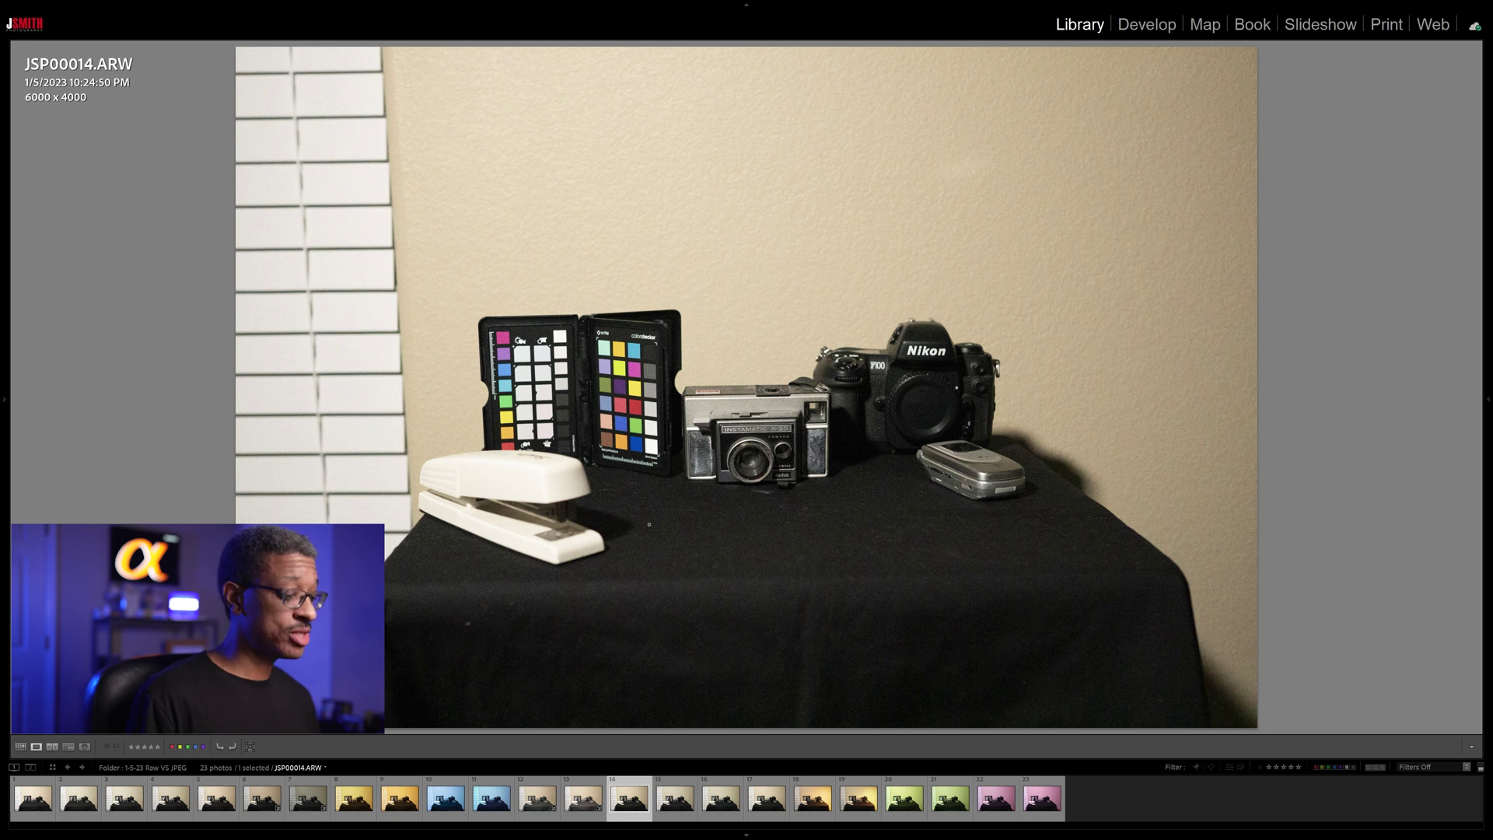
{"action": "key", "text": "i"}
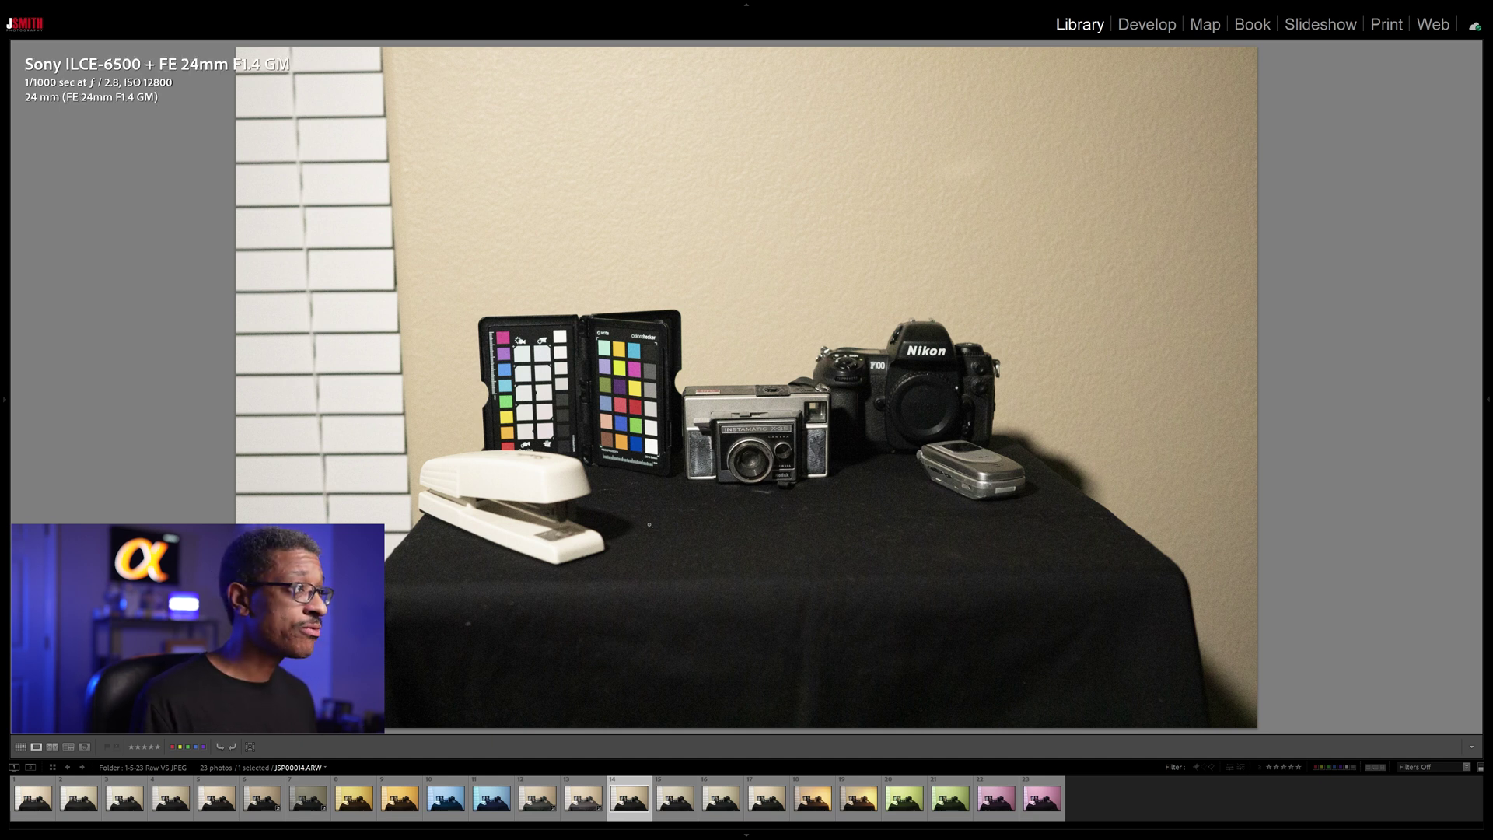
{"action": "left_click", "coordinate": [675, 798]}
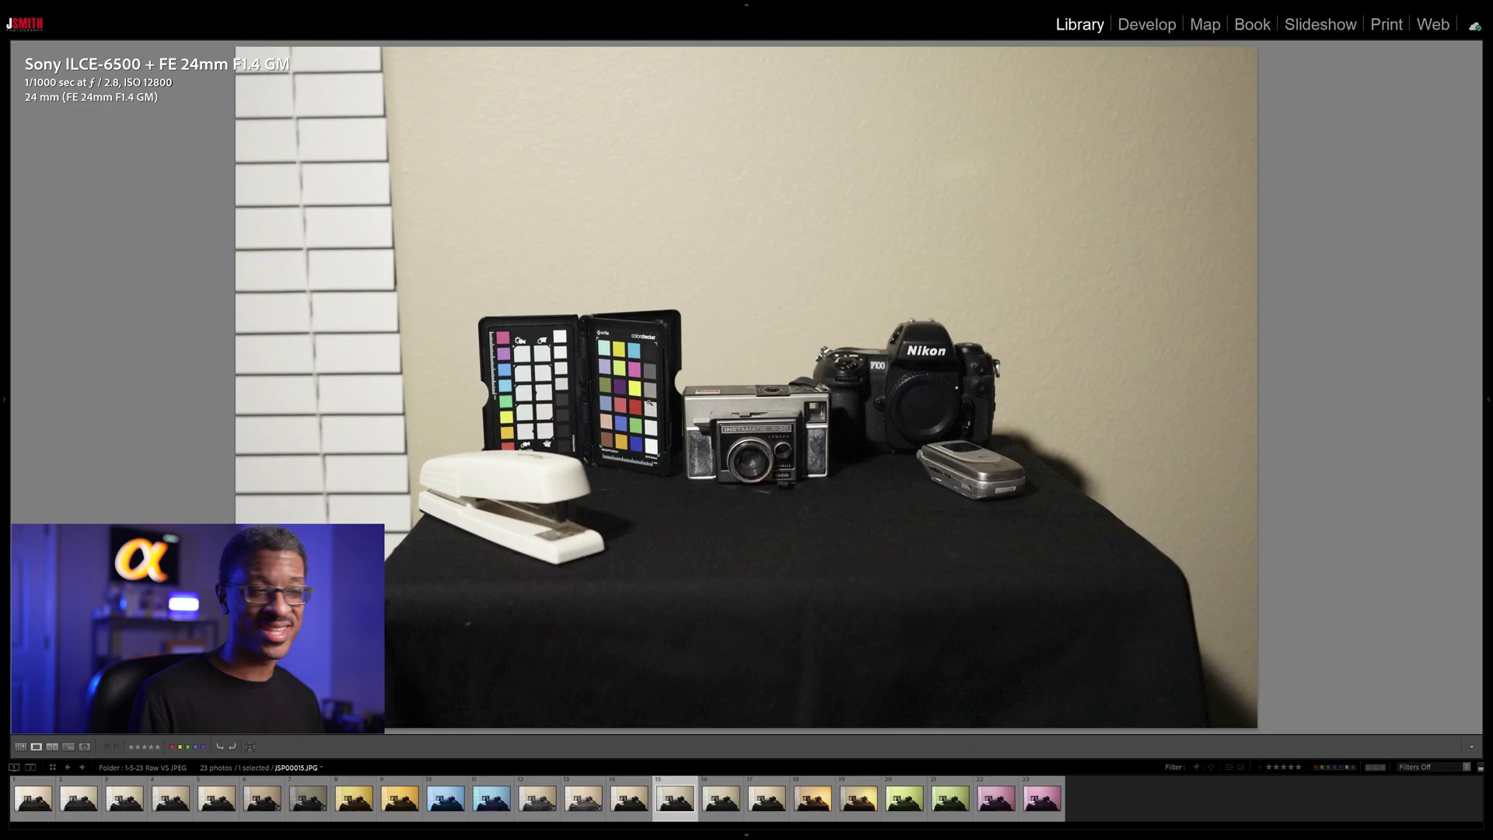
Examine the color chart and small objects up close in JSP00015.JPG and JSP00014.ARW with the file name overlay shown
{"action": "left_click", "coordinate": [611, 434]}
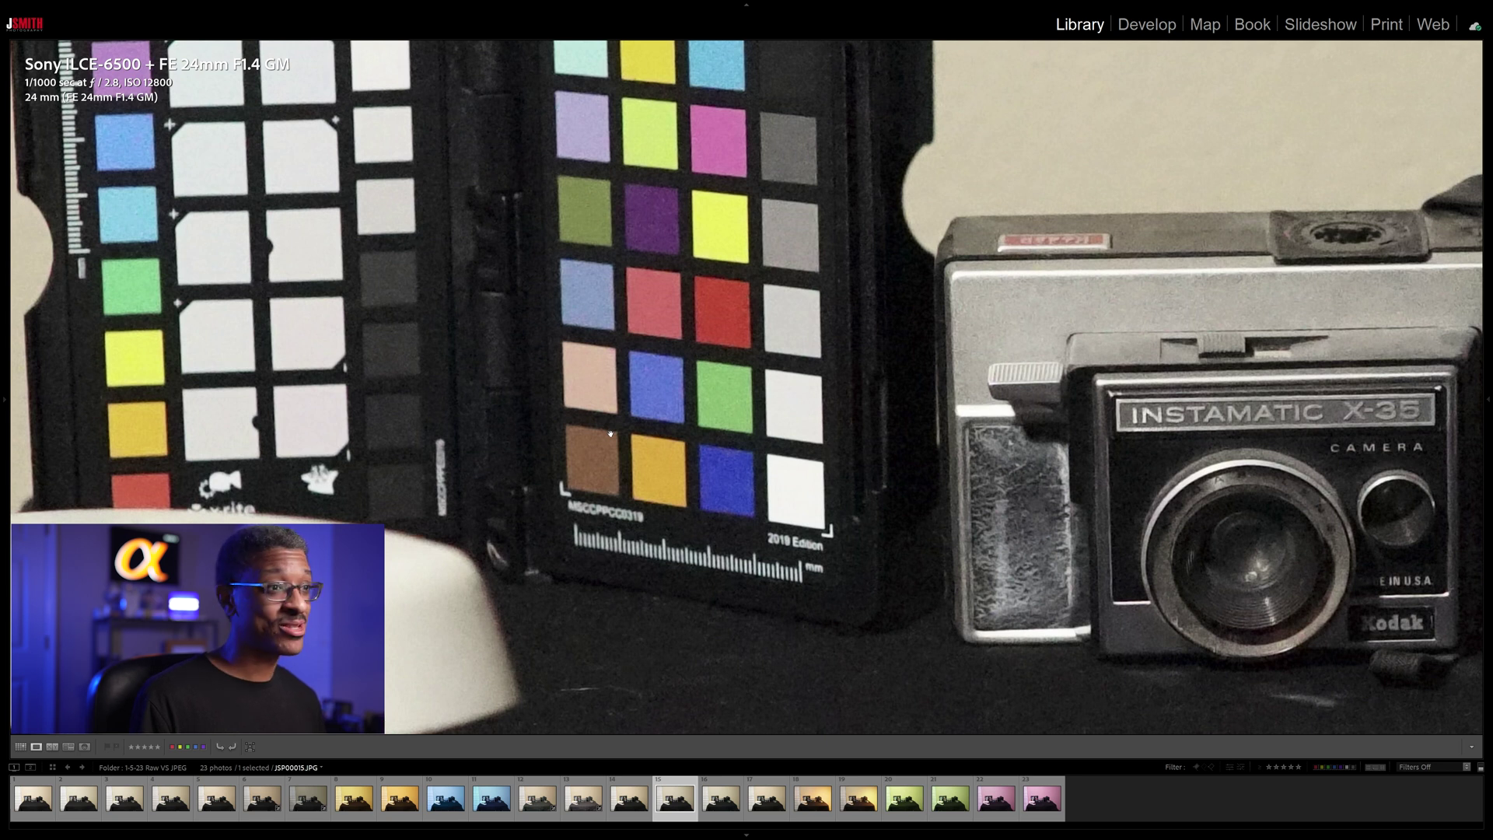
{"action": "scroll", "coordinate": [606, 437], "scroll_direction": "right", "scroll_amount": 5}
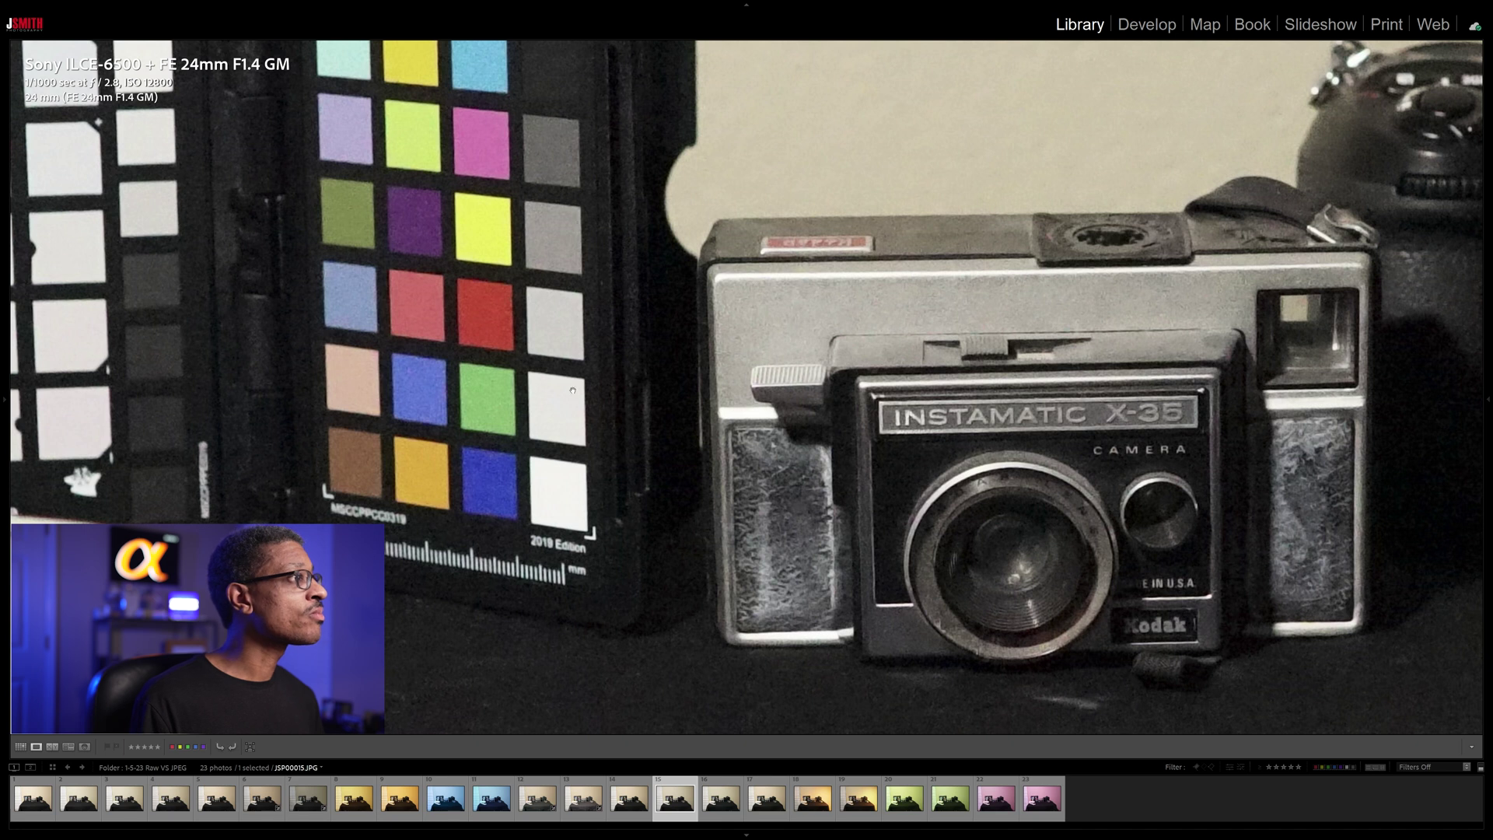
{"action": "key", "text": "i"}
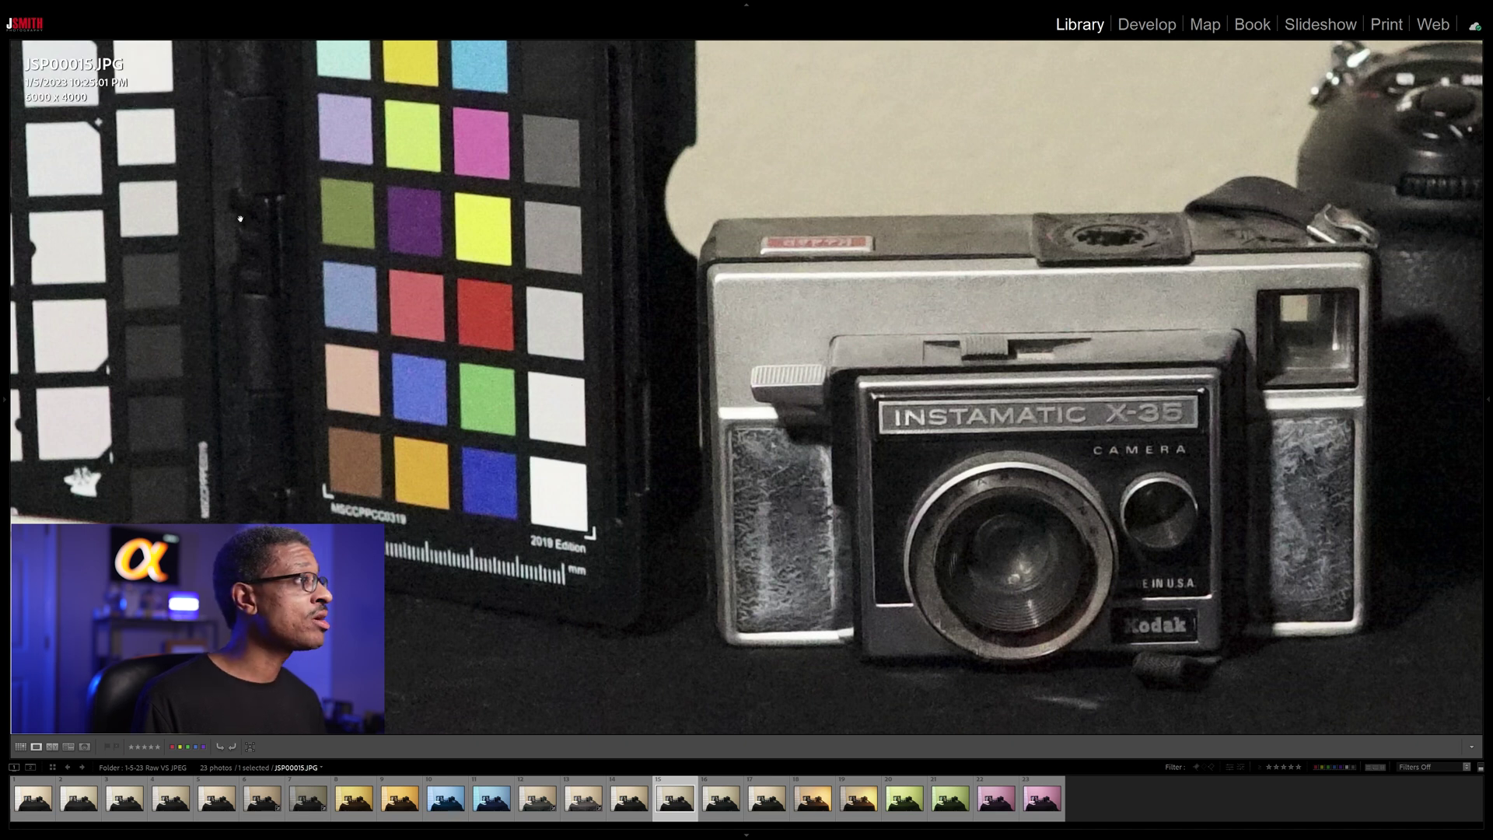
{"action": "key", "text": "Right"}
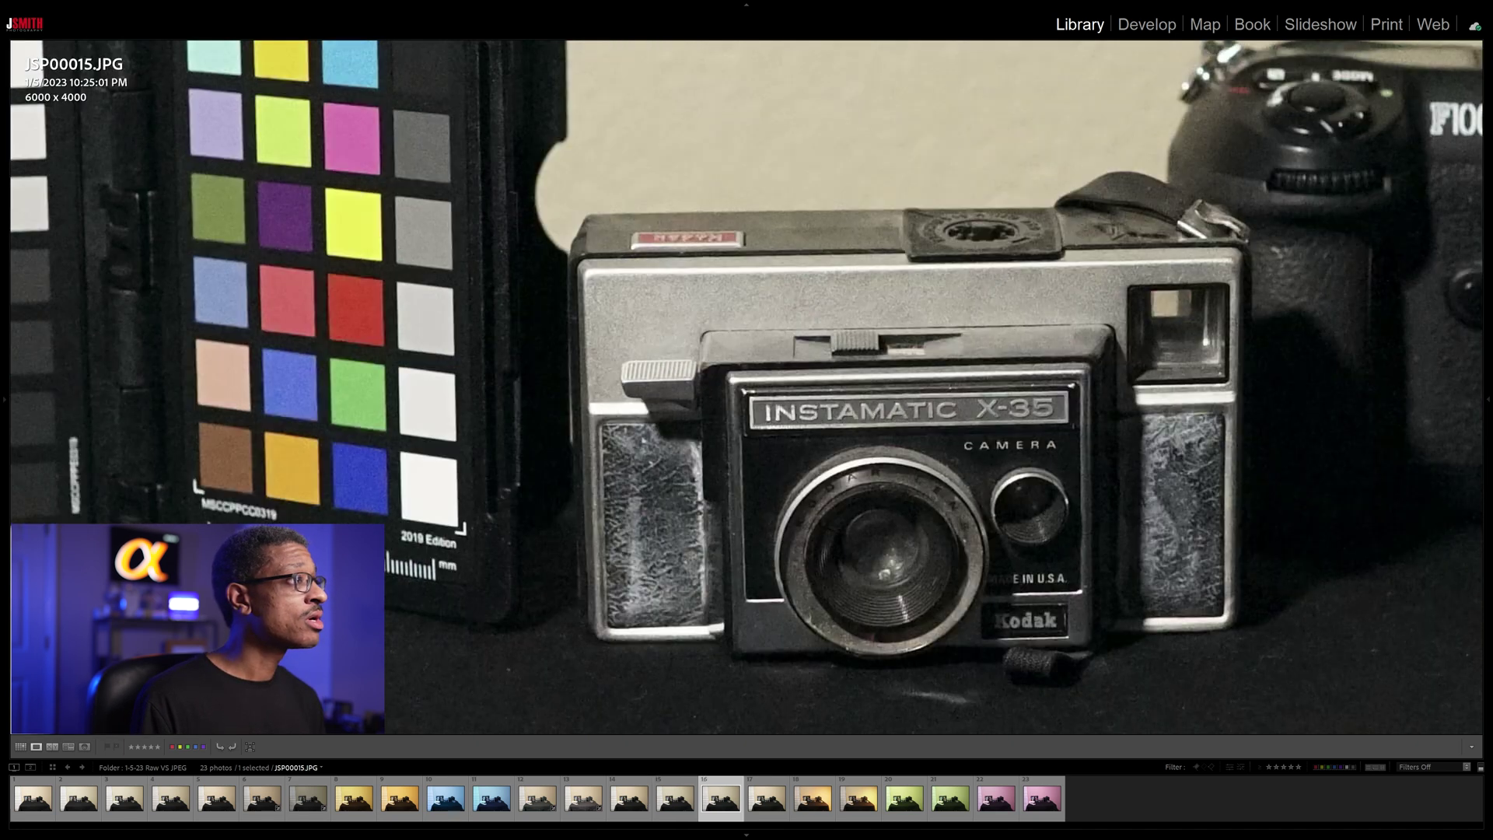
{"action": "key", "text": "Left"}
{"action": "key", "text": "Left"}
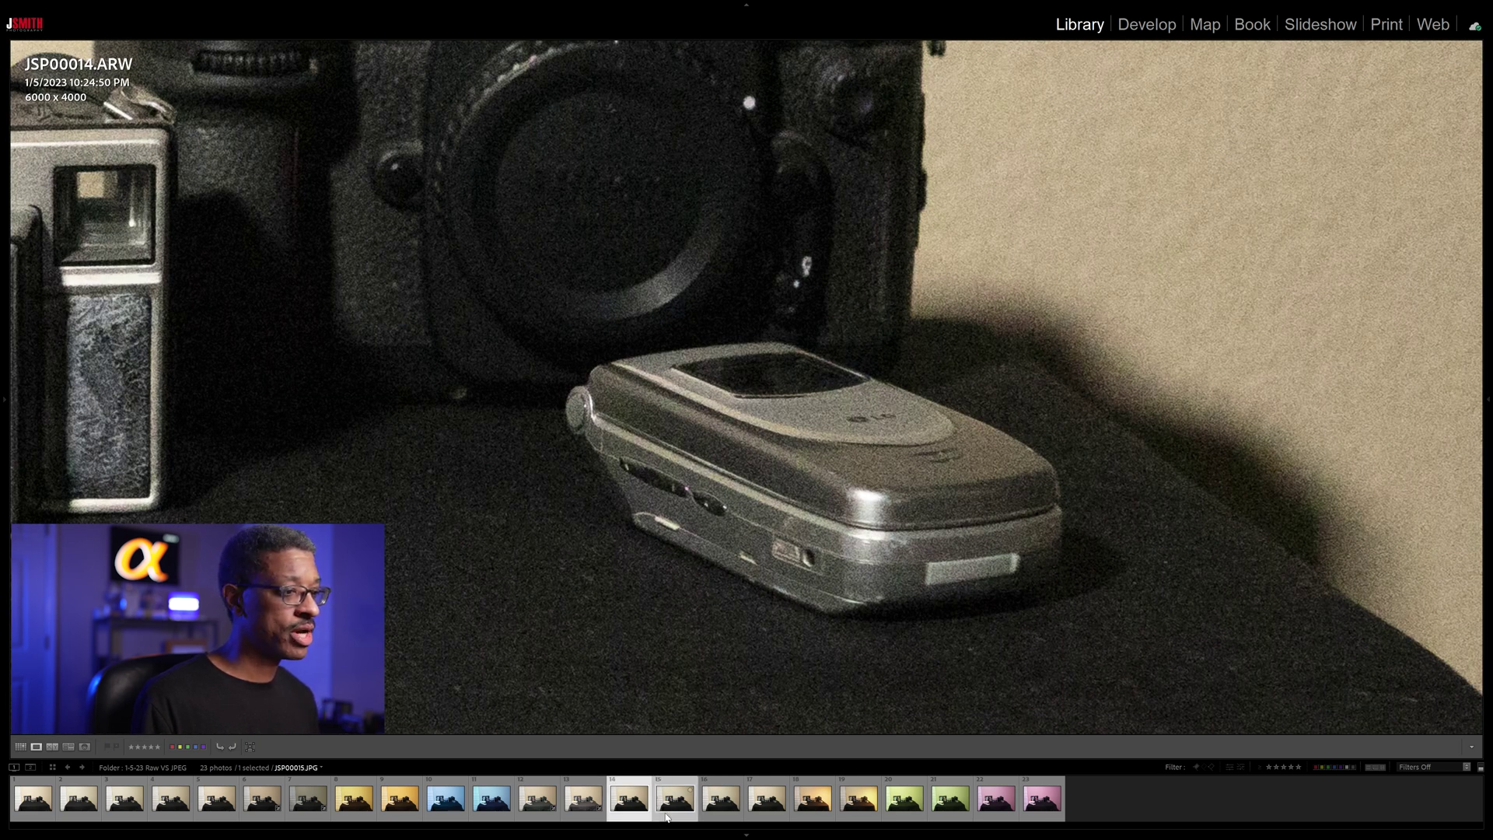
Show JSP00014.ARW and JSP00015.JPG zoomed in side by side with the camera and exposure info overlay
{"action": "key", "text": "c"}
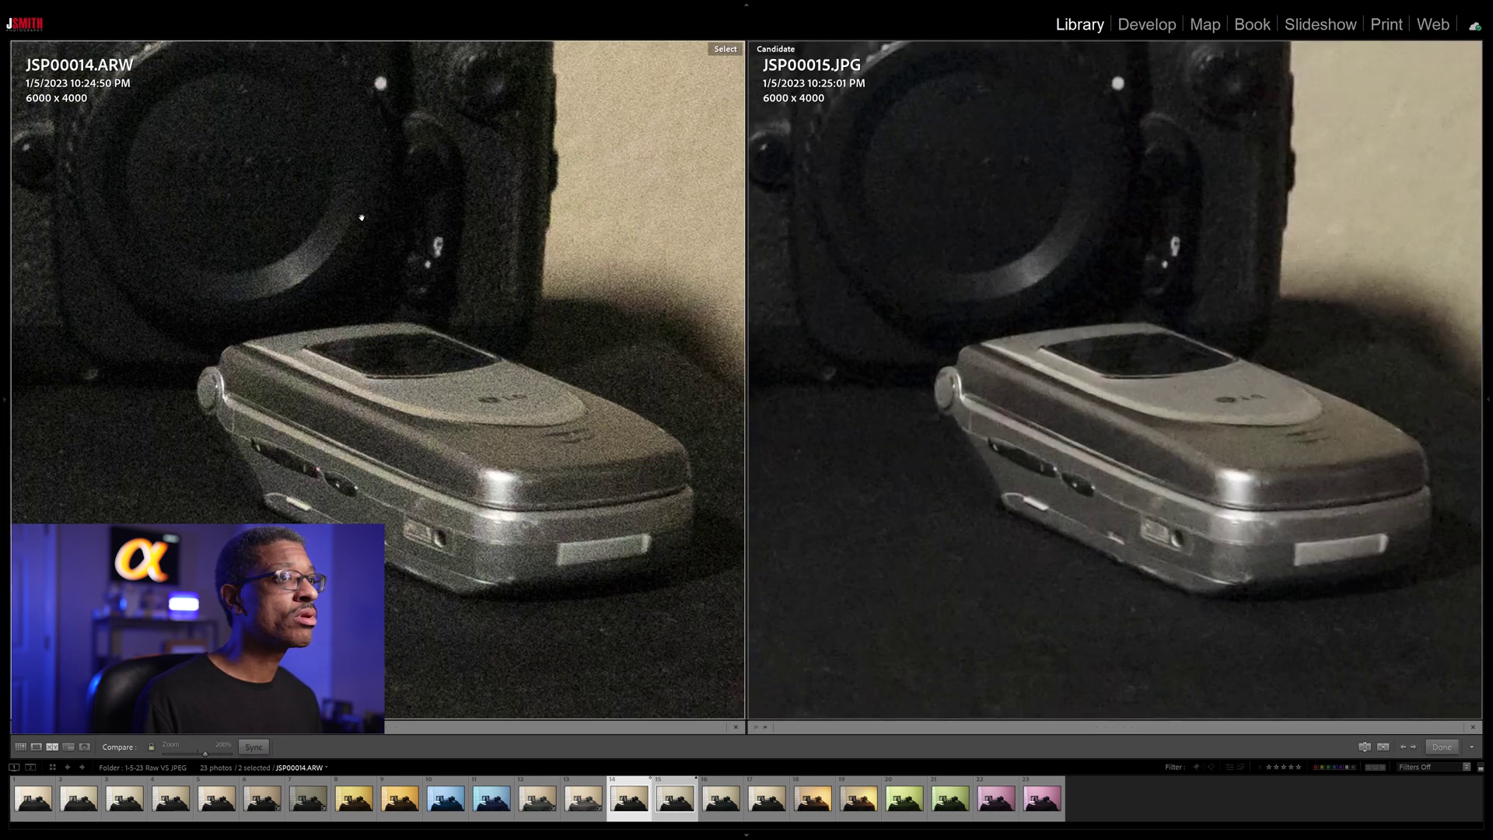
{"action": "left_click", "coordinate": [361, 218]}
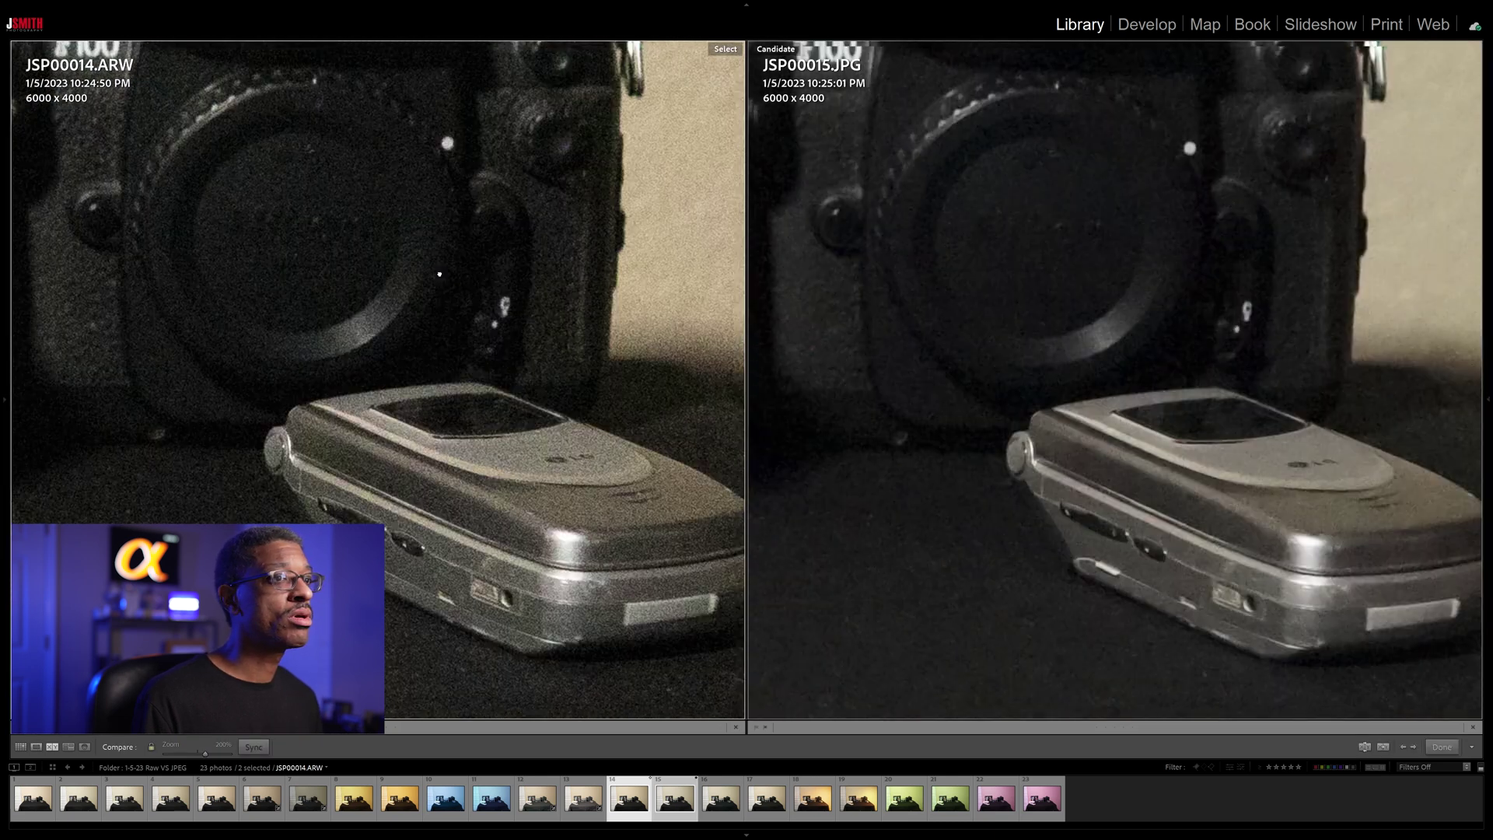
{"action": "key", "text": "i"}
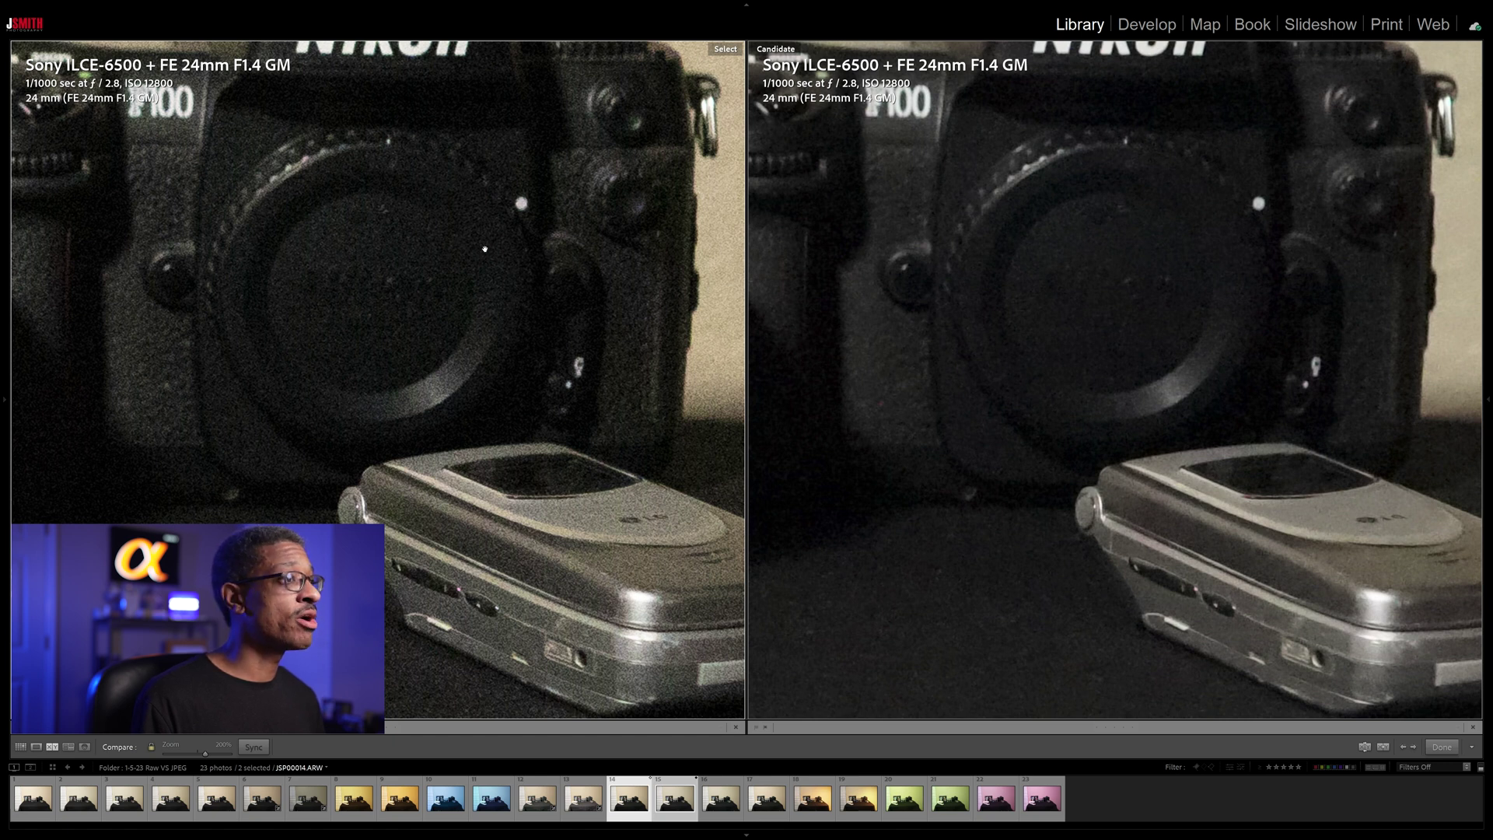
Compare high-ISO noise and fine detail on the Instamatic camera and color chart between JSP00014.ARW and JSP00015.JPG
{"action": "left_click_drag", "start_coordinate": [276, 334], "coordinate": [734, 341]}
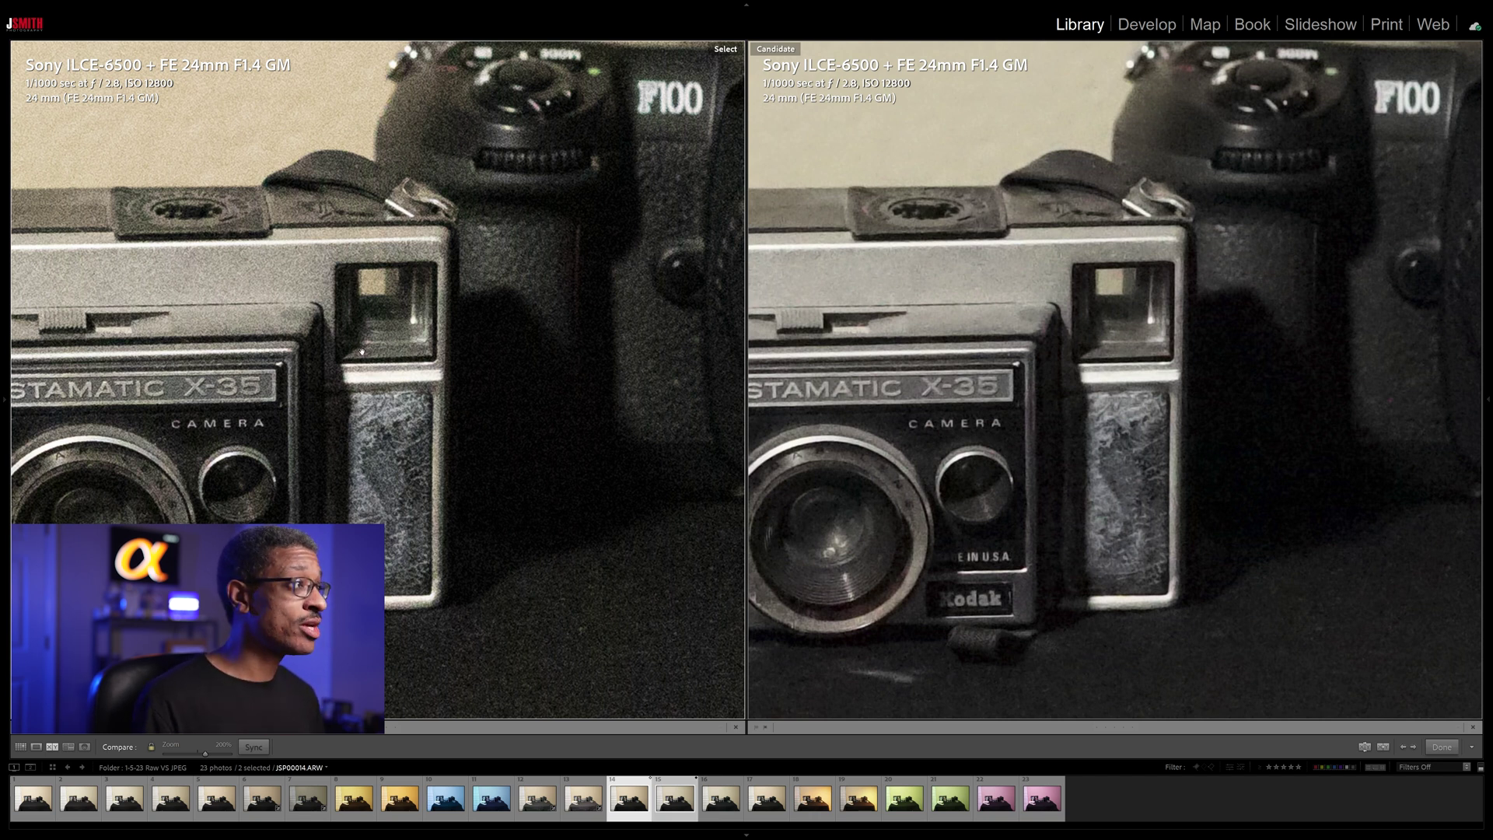
{"action": "left_click_drag", "start_coordinate": [362, 351], "coordinate": [563, 354]}
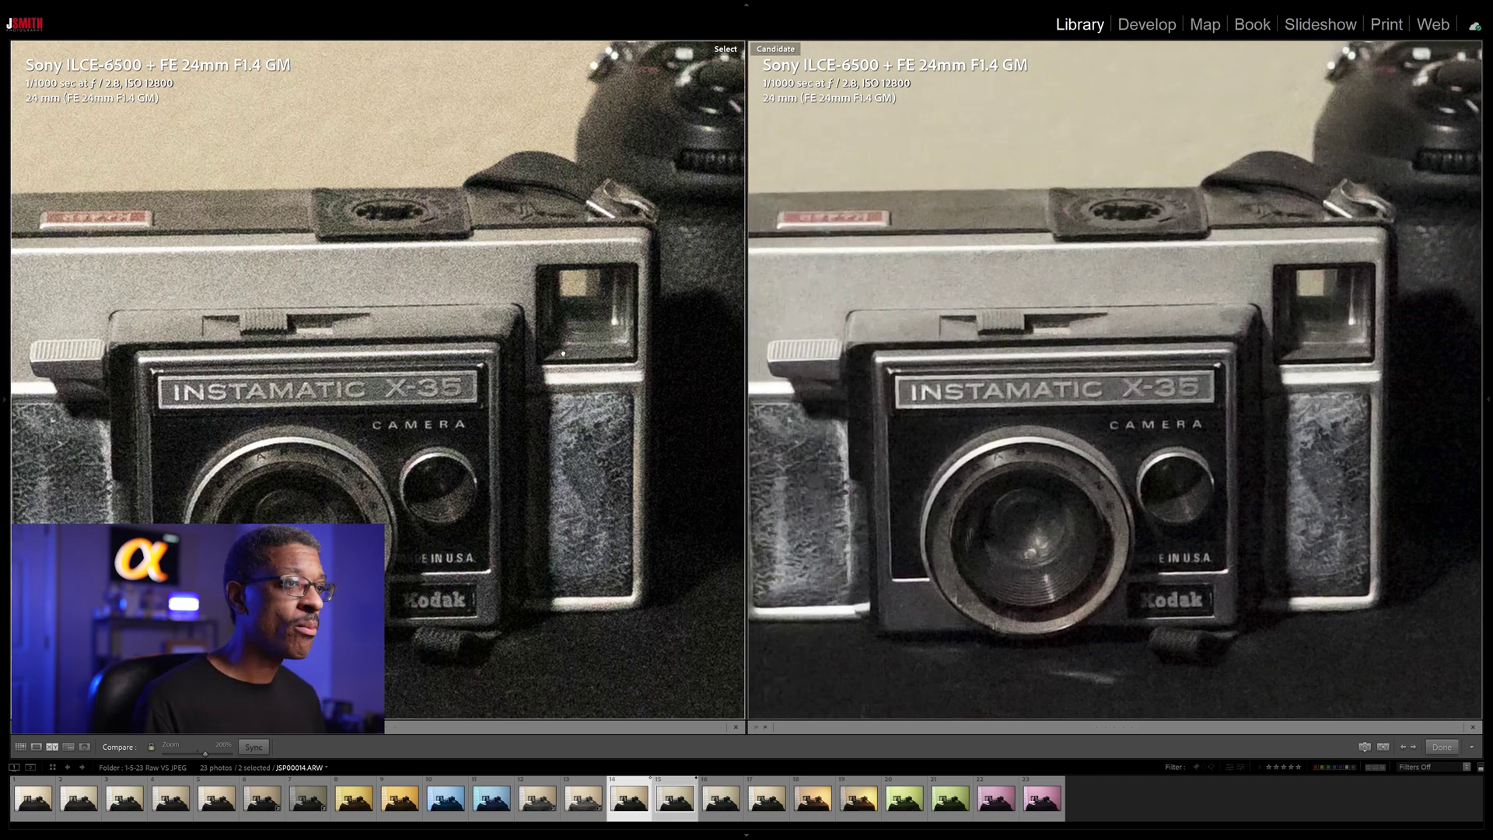
{"action": "left_click_drag", "start_coordinate": [563, 354], "coordinate": [757, 338]}
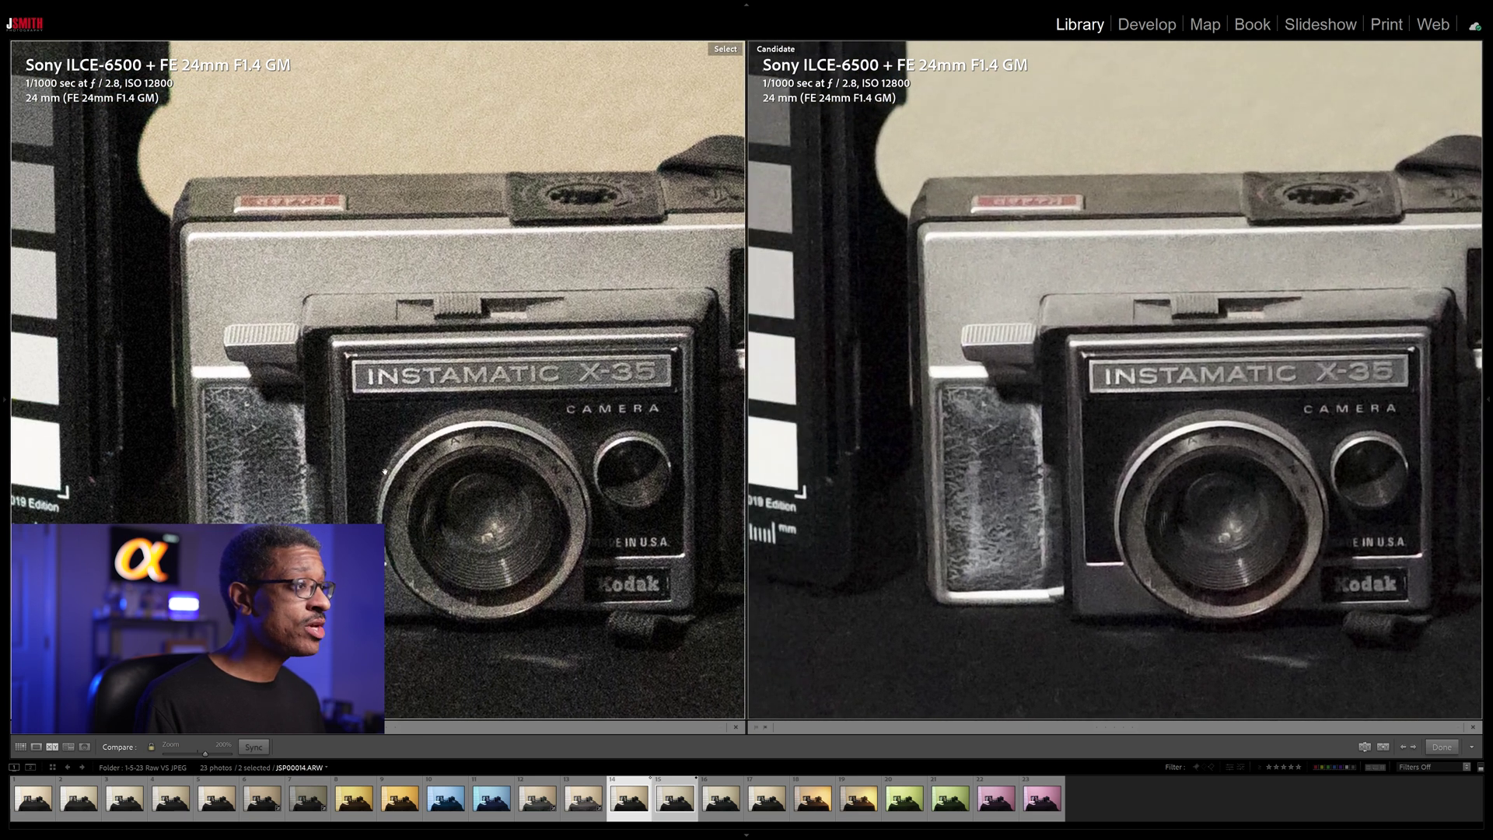
{"action": "left_click_drag", "start_coordinate": [387, 472], "coordinate": [547, 468]}
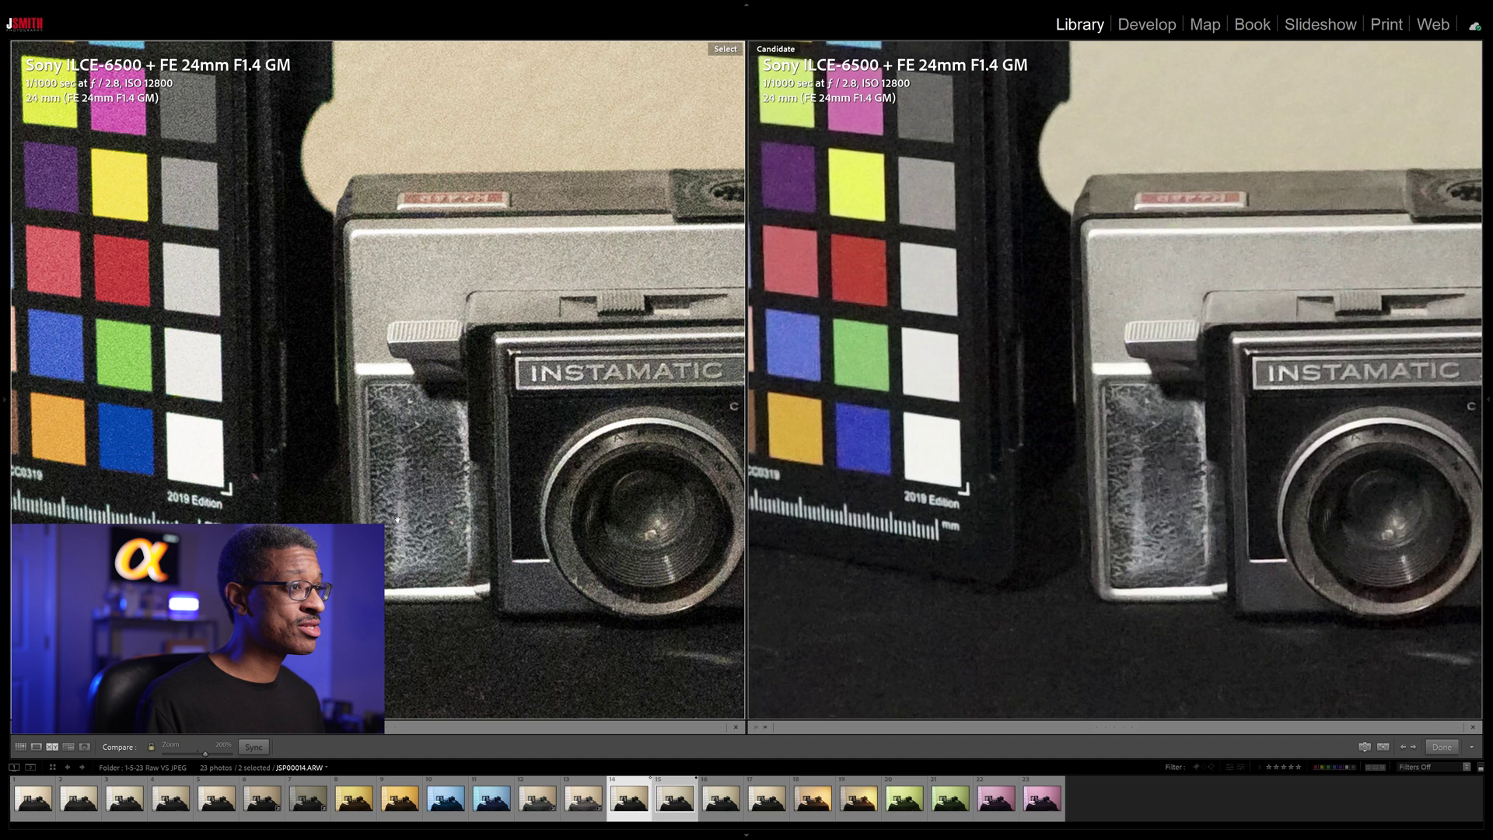
{"action": "left_click_drag", "start_coordinate": [495, 508], "coordinate": [194, 461]}
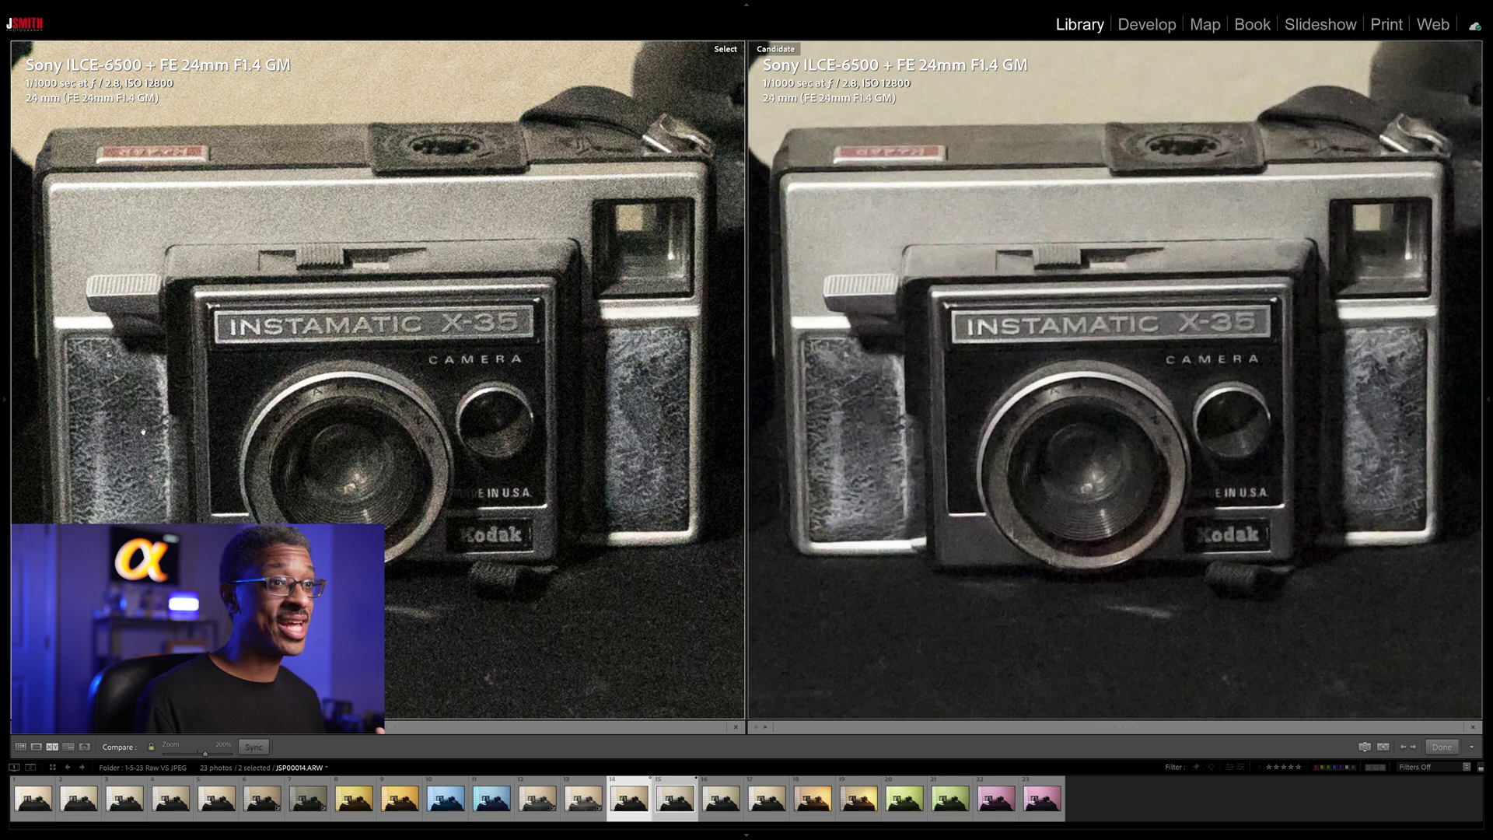
Compare noise in the color chart patches side by side in the two ISO 12800 shots
{"action": "left_click_drag", "start_coordinate": [132, 404], "coordinate": [743, 527]}
{"action": "left_click_drag", "start_coordinate": [341, 438], "coordinate": [435, 439]}
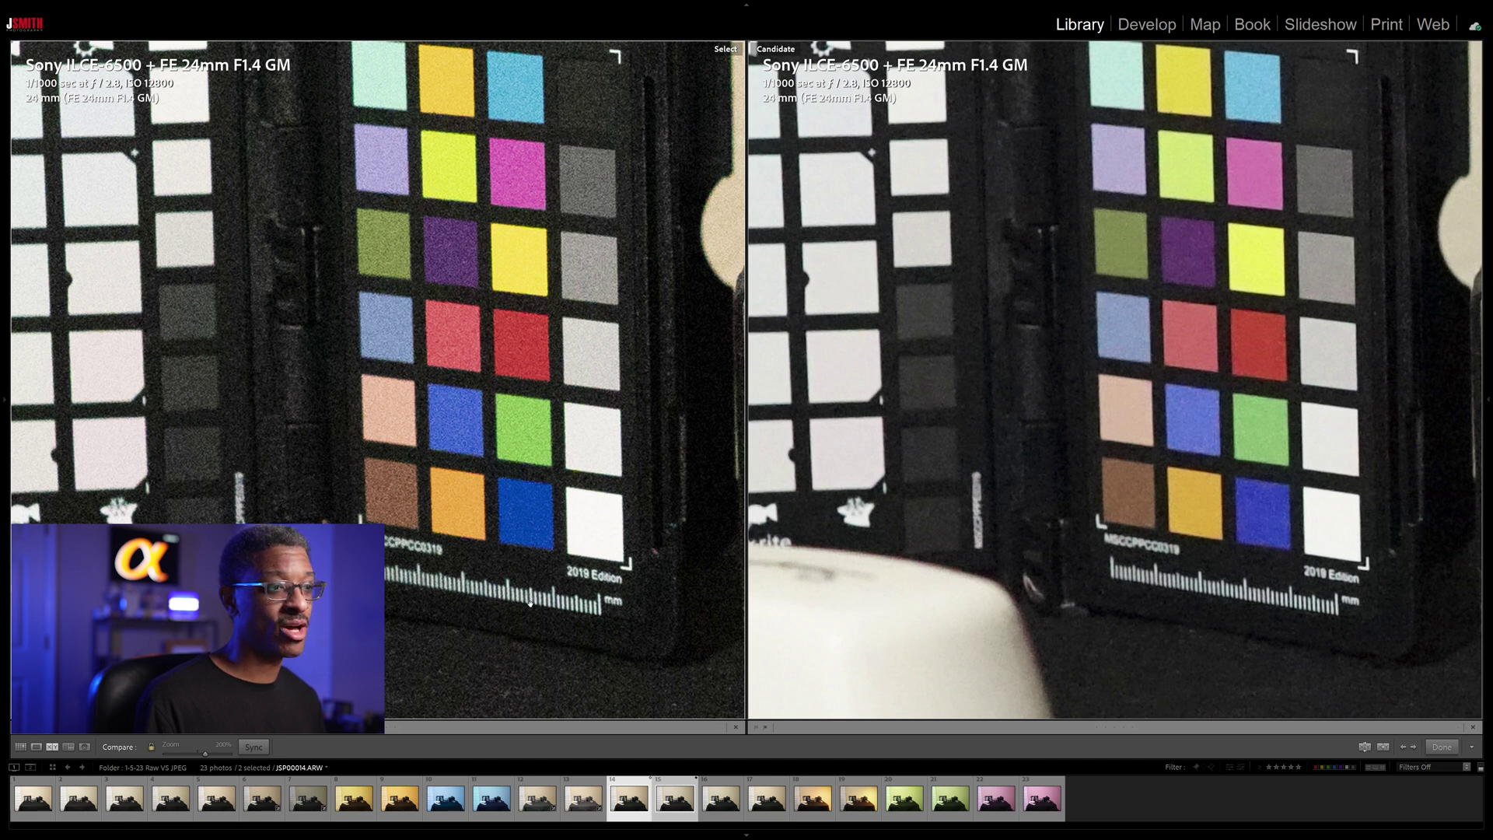
{"action": "left_click_drag", "start_coordinate": [367, 405], "coordinate": [772, 663]}
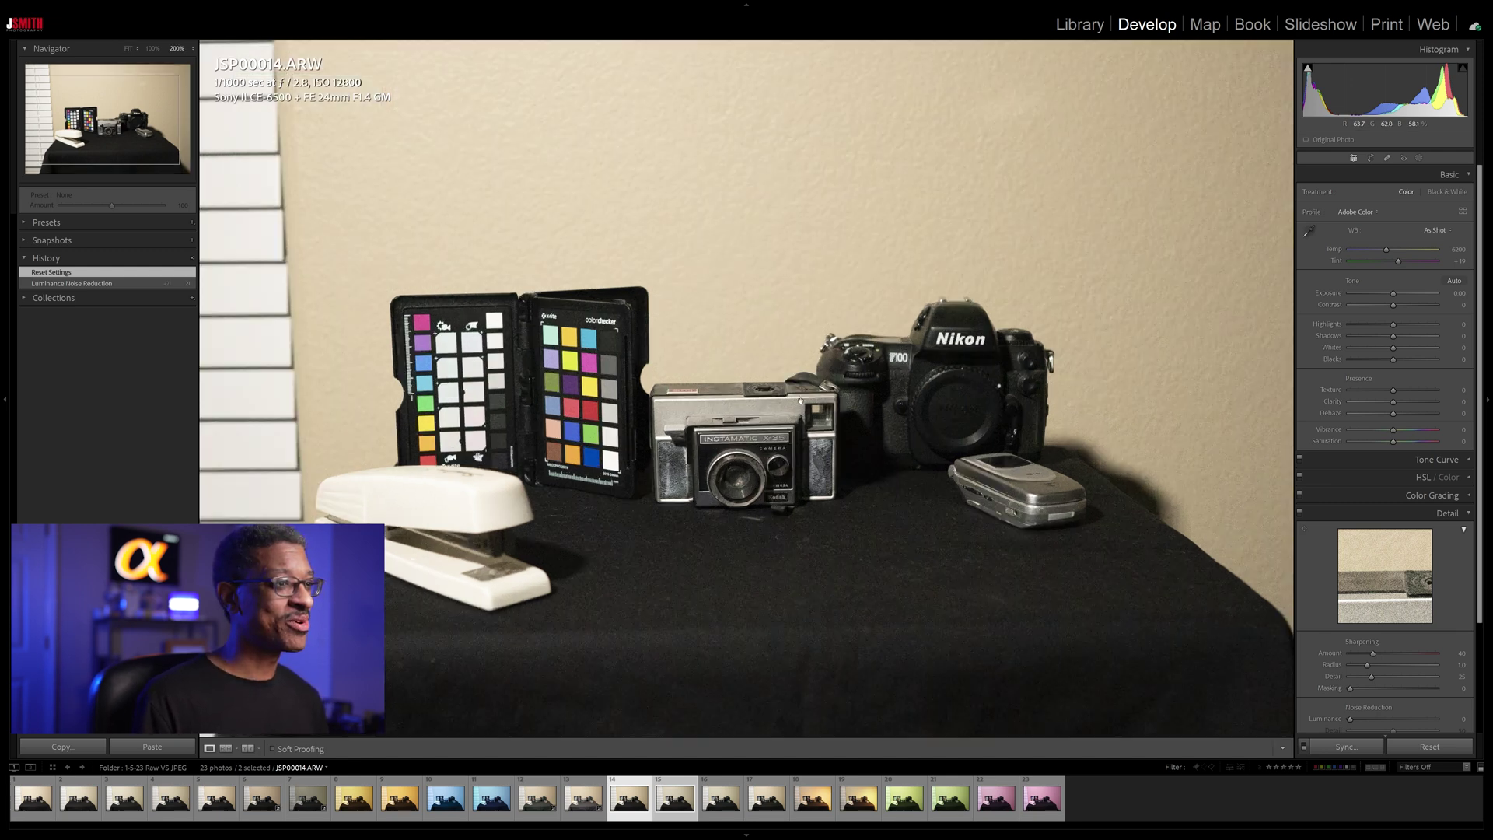
Zoom in on the cameras in JSP00014.ARW and raise its luminance noise reduction to about 33
{"action": "left_click", "coordinate": [800, 402]}
{"action": "left_click_drag", "start_coordinate": [901, 480], "coordinate": [760, 374]}
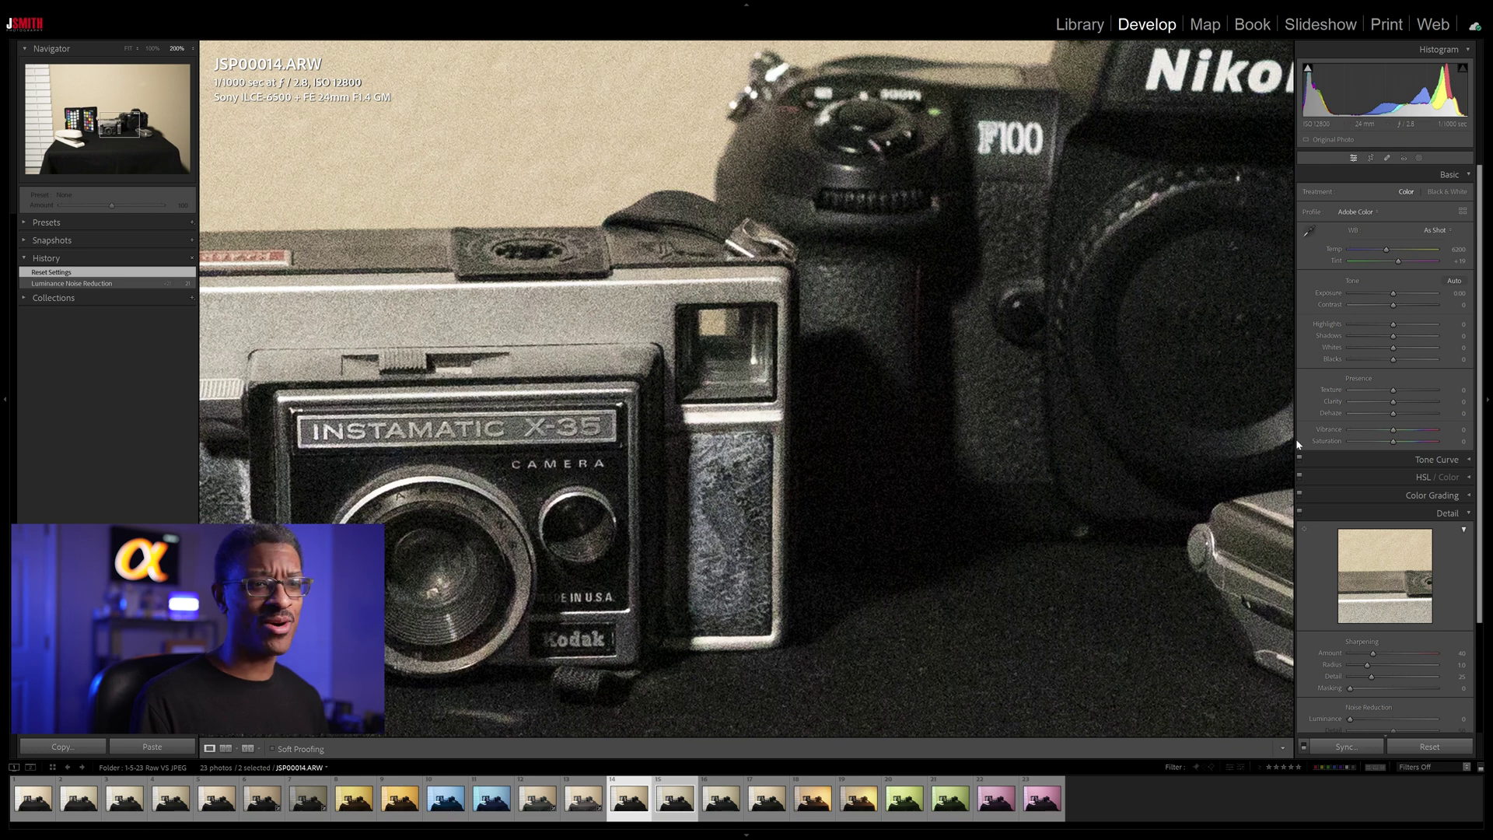
{"action": "scroll", "coordinate": [1347, 414], "scroll_direction": "down", "scroll_amount": 3}
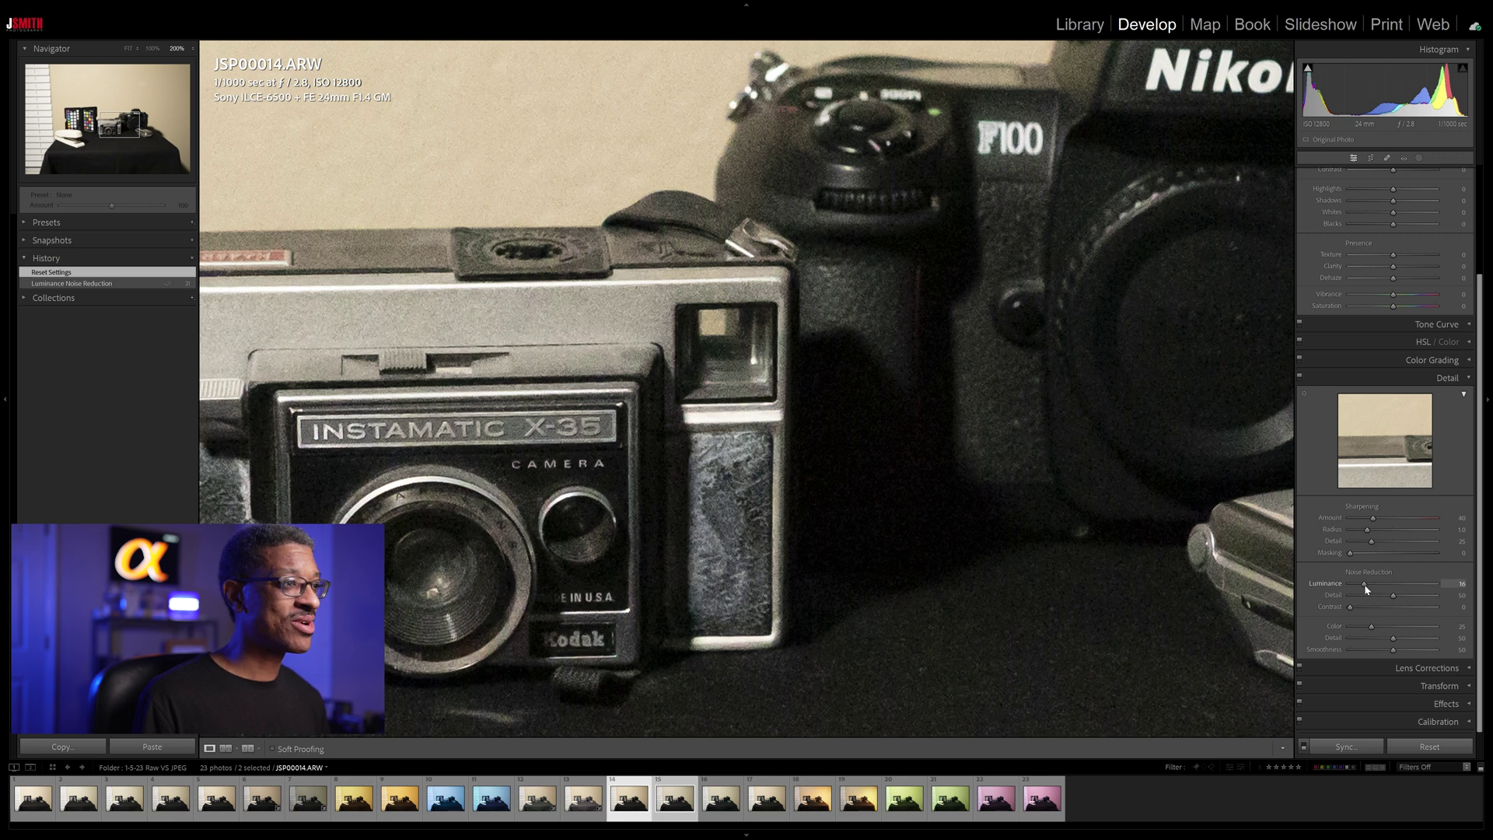
{"action": "left_click_drag", "start_coordinate": [1364, 585], "coordinate": [1351, 588]}
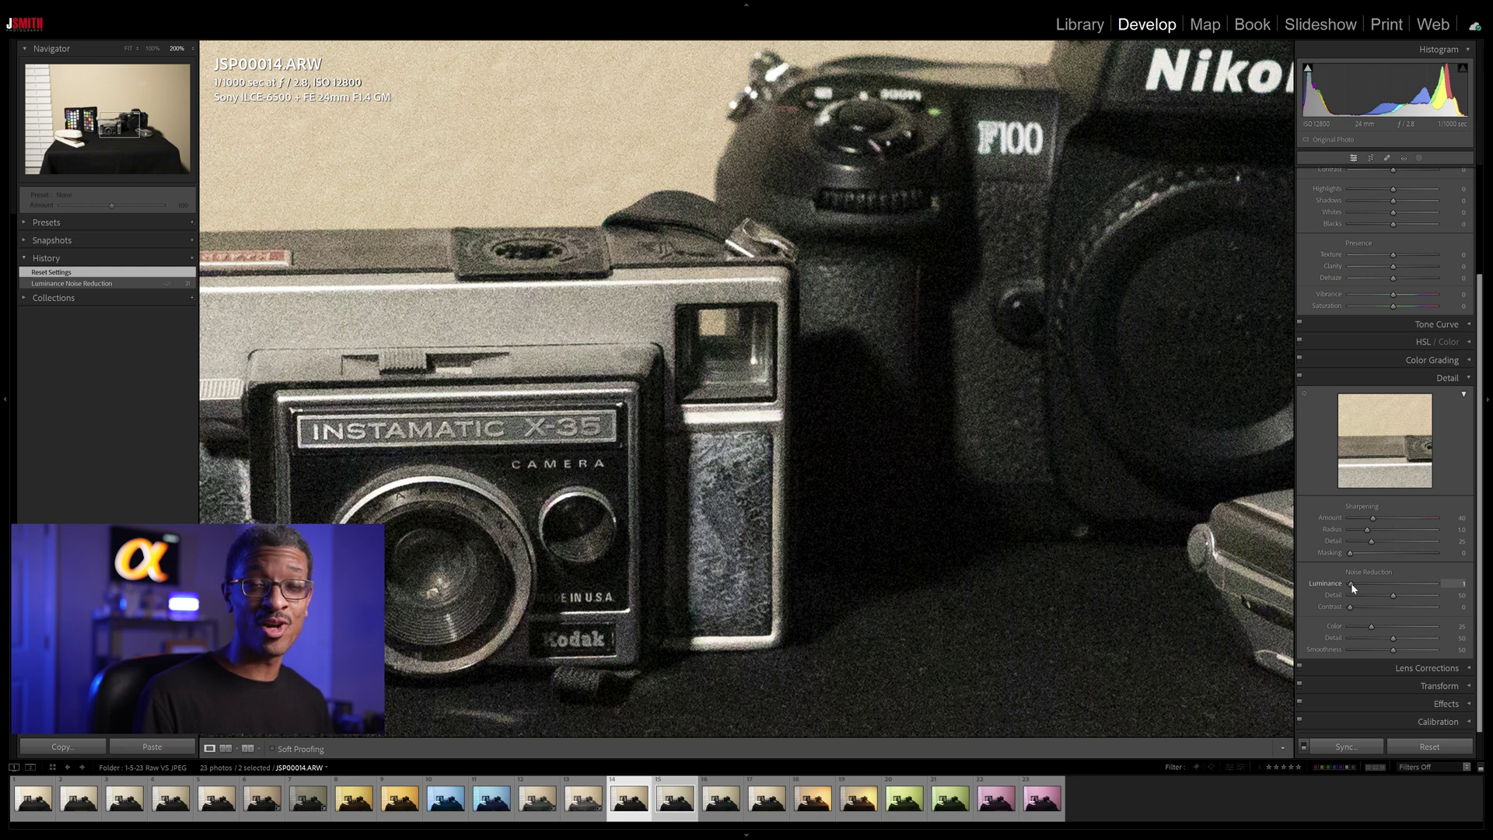
{"action": "left_click_drag", "start_coordinate": [1359, 589], "coordinate": [1372, 591]}
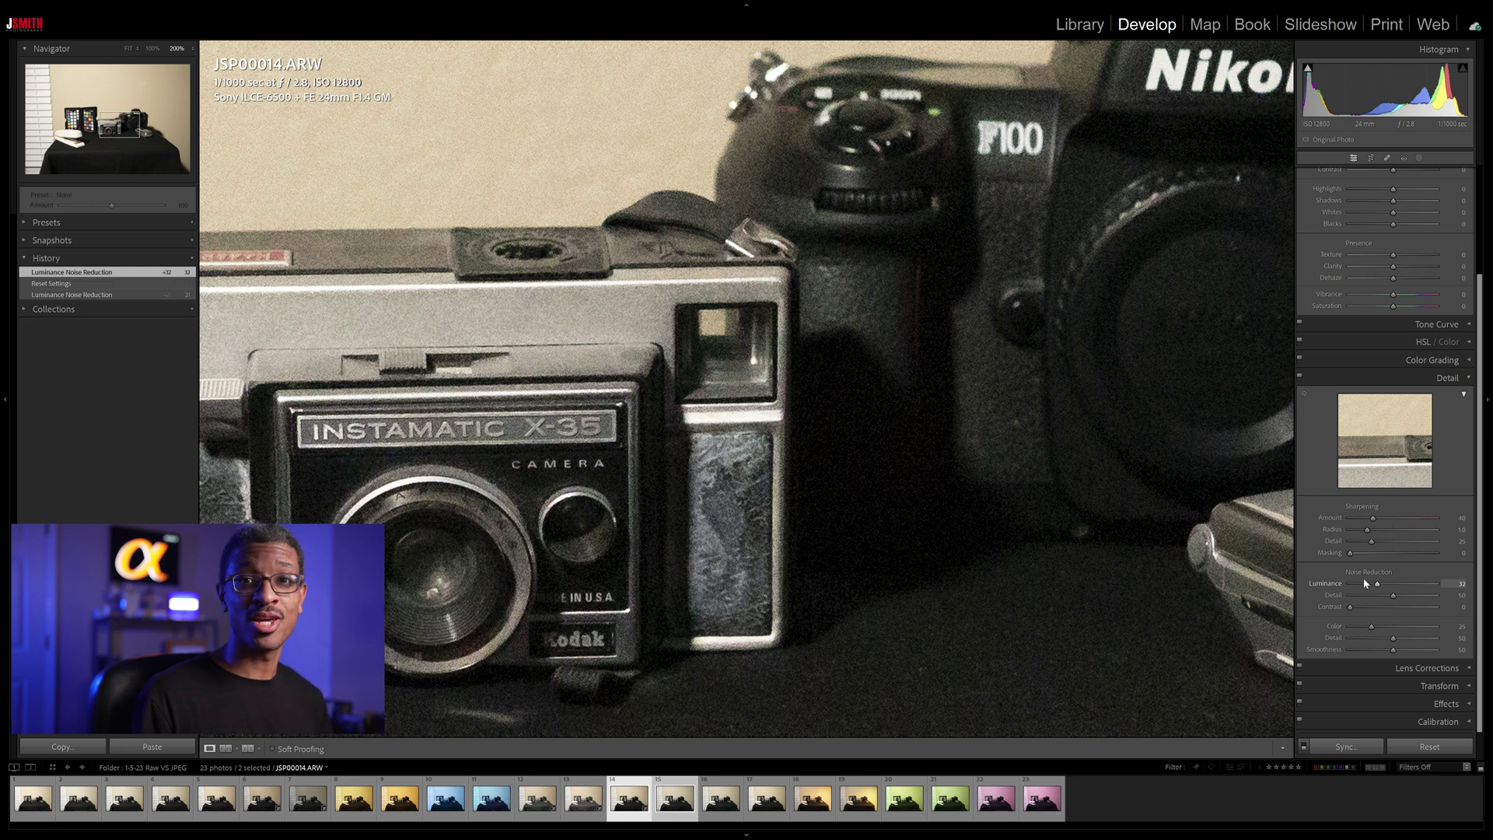
{"action": "left_click", "coordinate": [855, 332]}
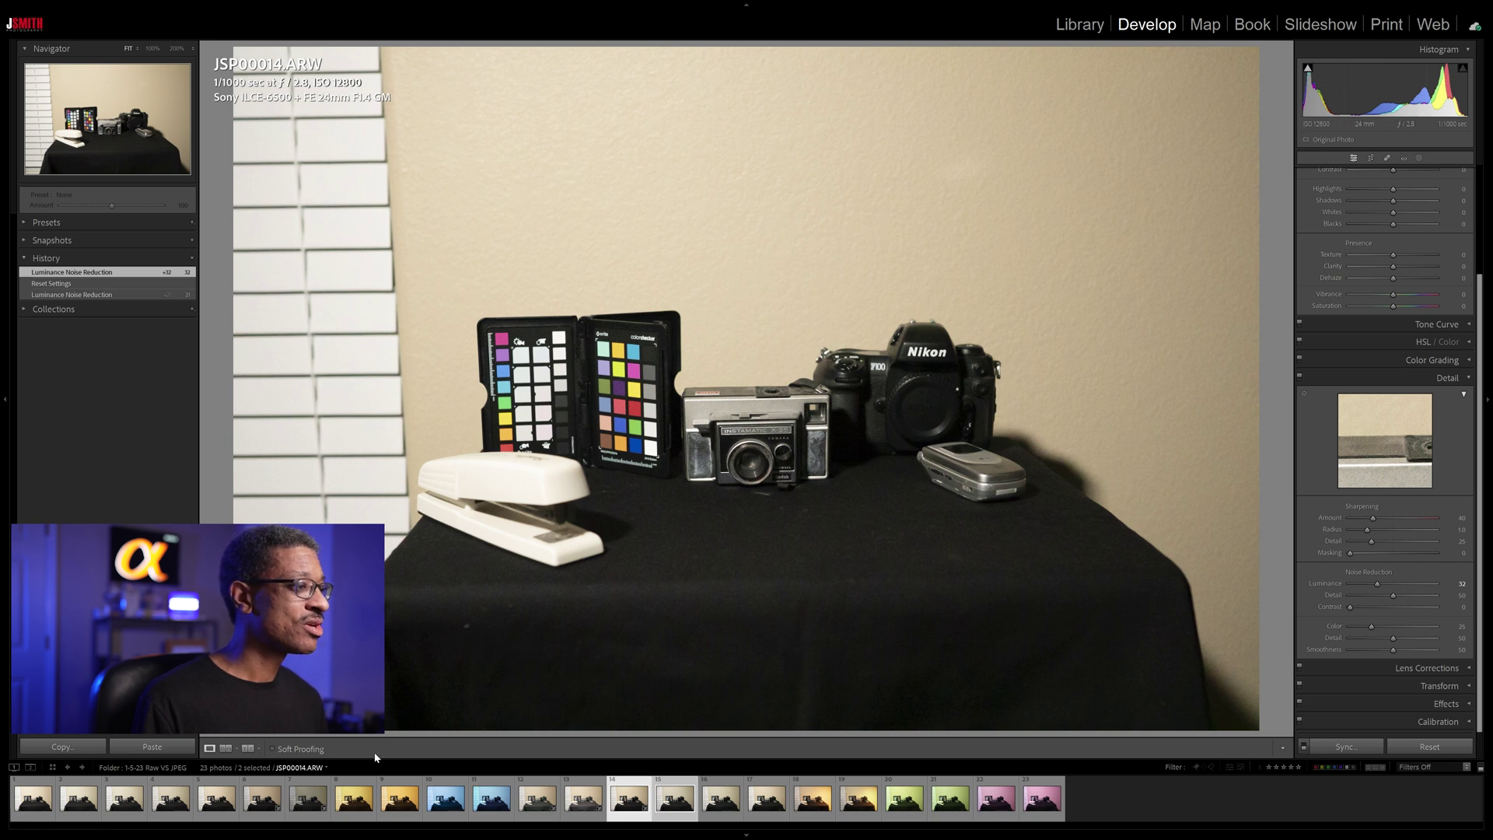
Compare the as-shot yellow cast of JSP00008.JPG with that of JSP00009.ARW
{"action": "left_click", "coordinate": [350, 801]}
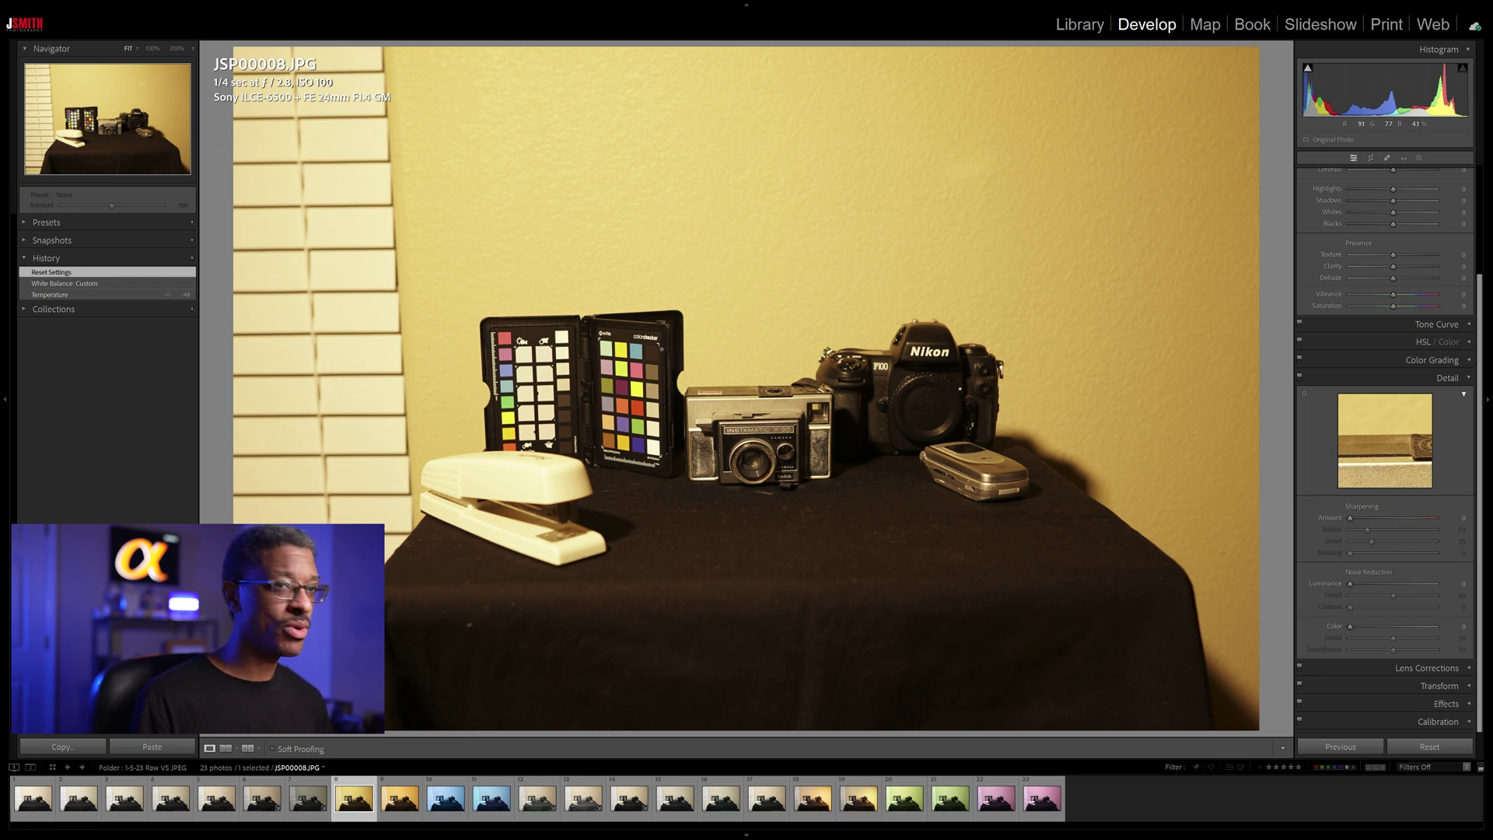
{"action": "left_click", "coordinate": [400, 798]}
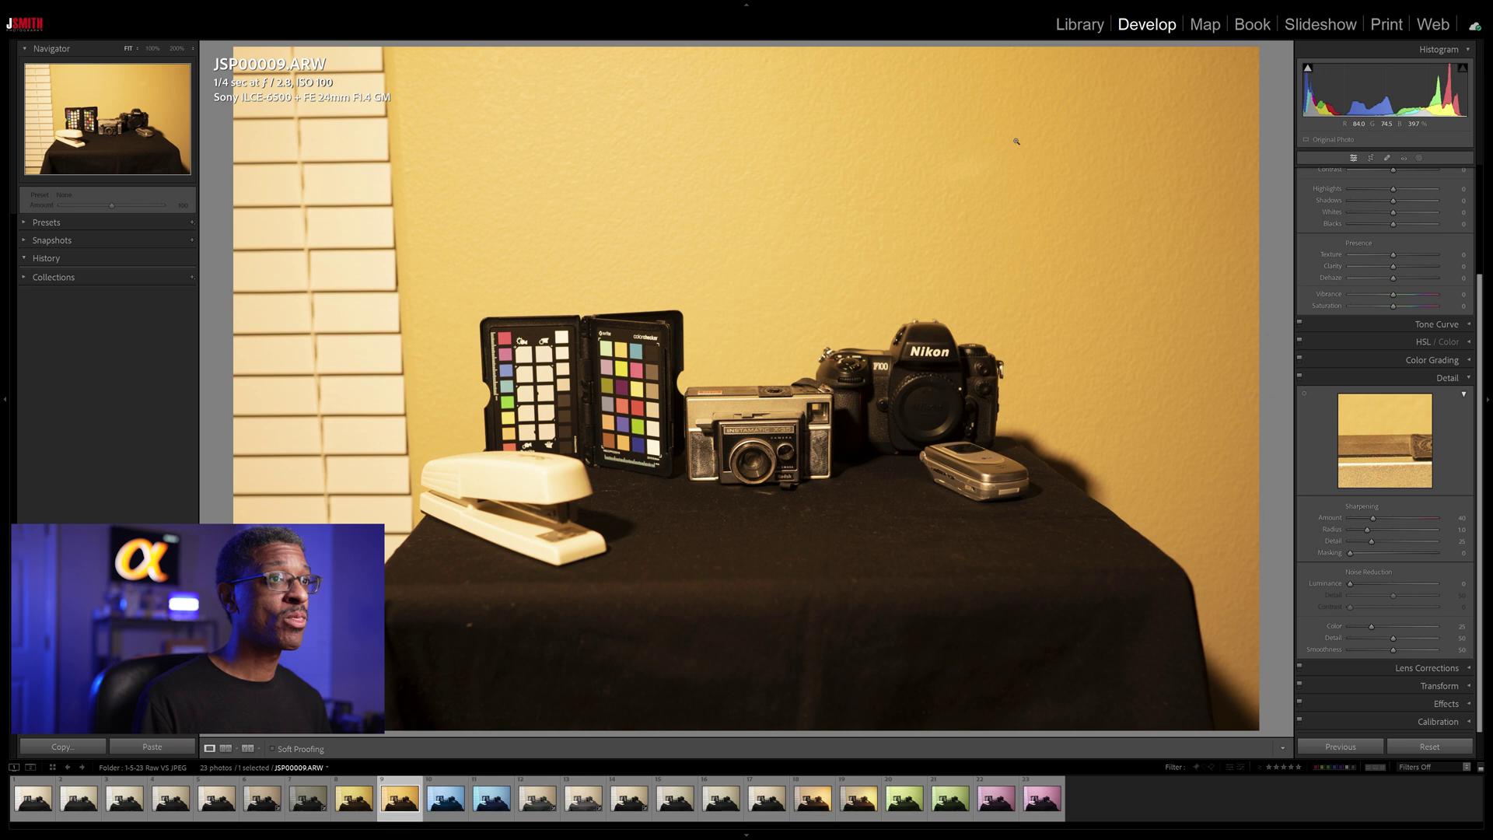
{"action": "key", "text": "Left"}
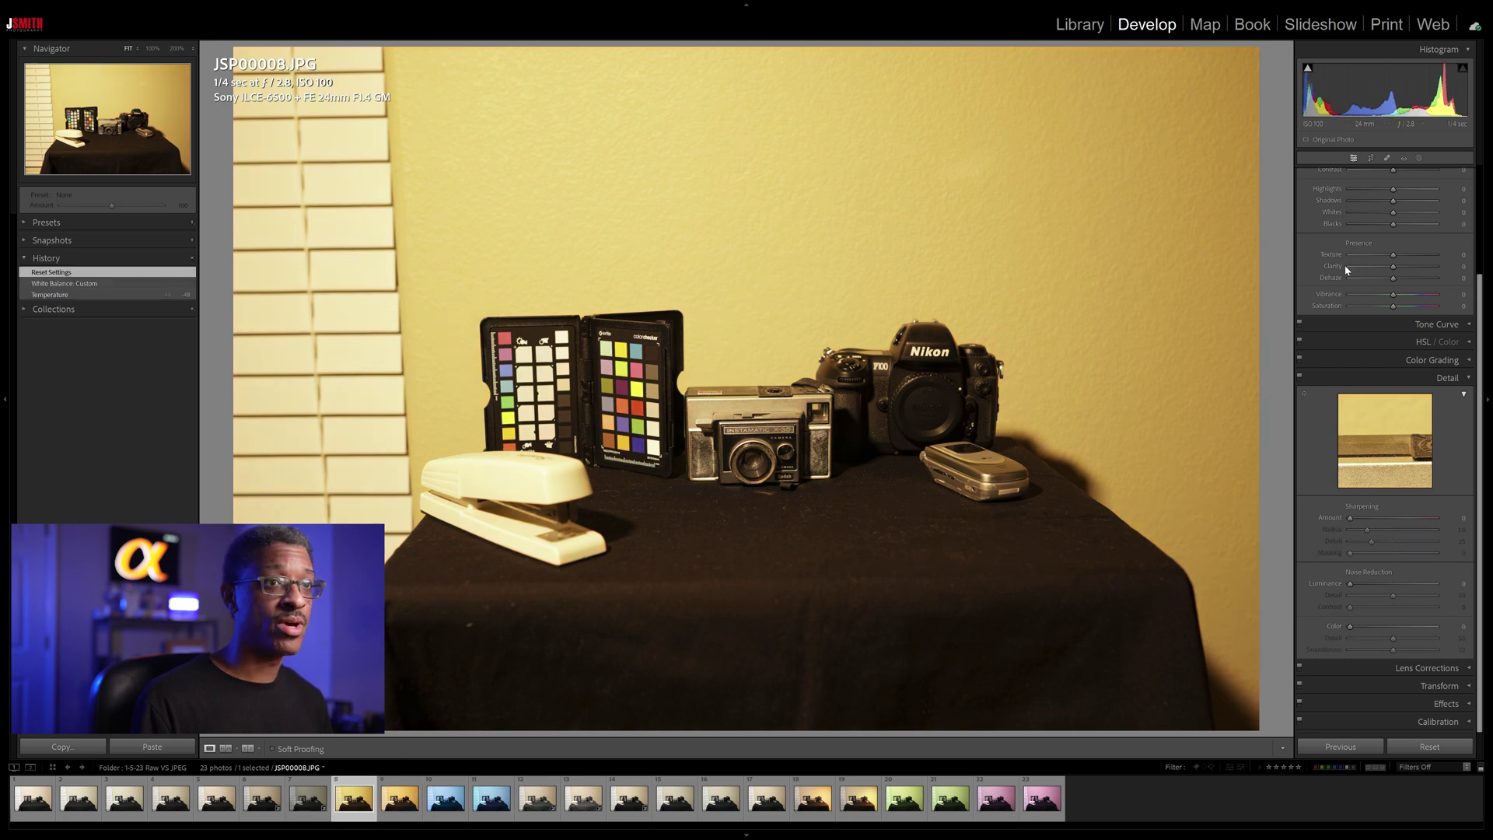
Check the white balance presets offered for JSP00008.JPG and try the White Balance Selector over the color chart
{"action": "scroll", "coordinate": [1358, 266], "scroll_direction": "up", "scroll_amount": 3}
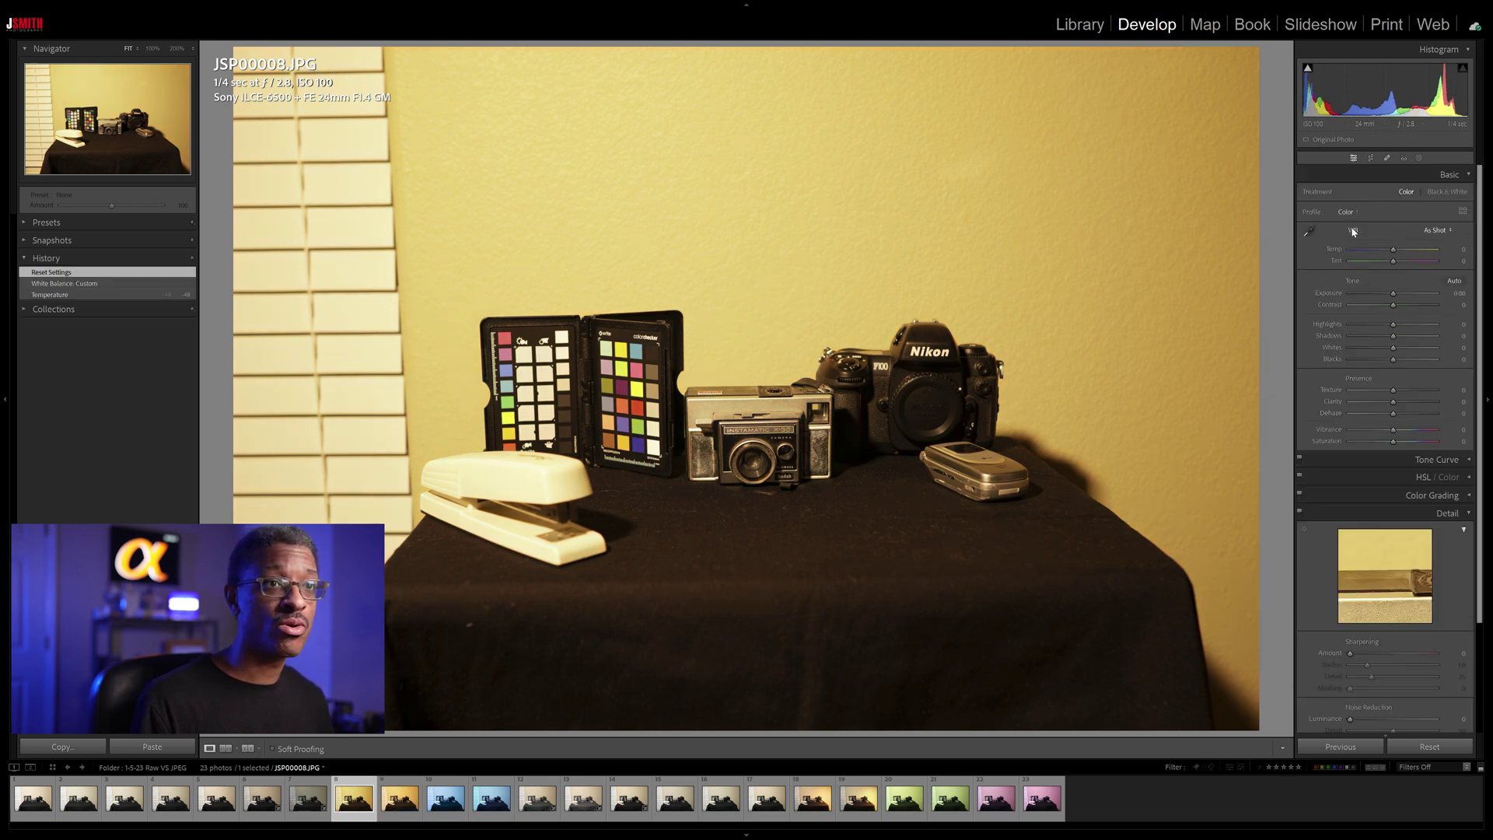
{"action": "left_click", "coordinate": [1436, 231]}
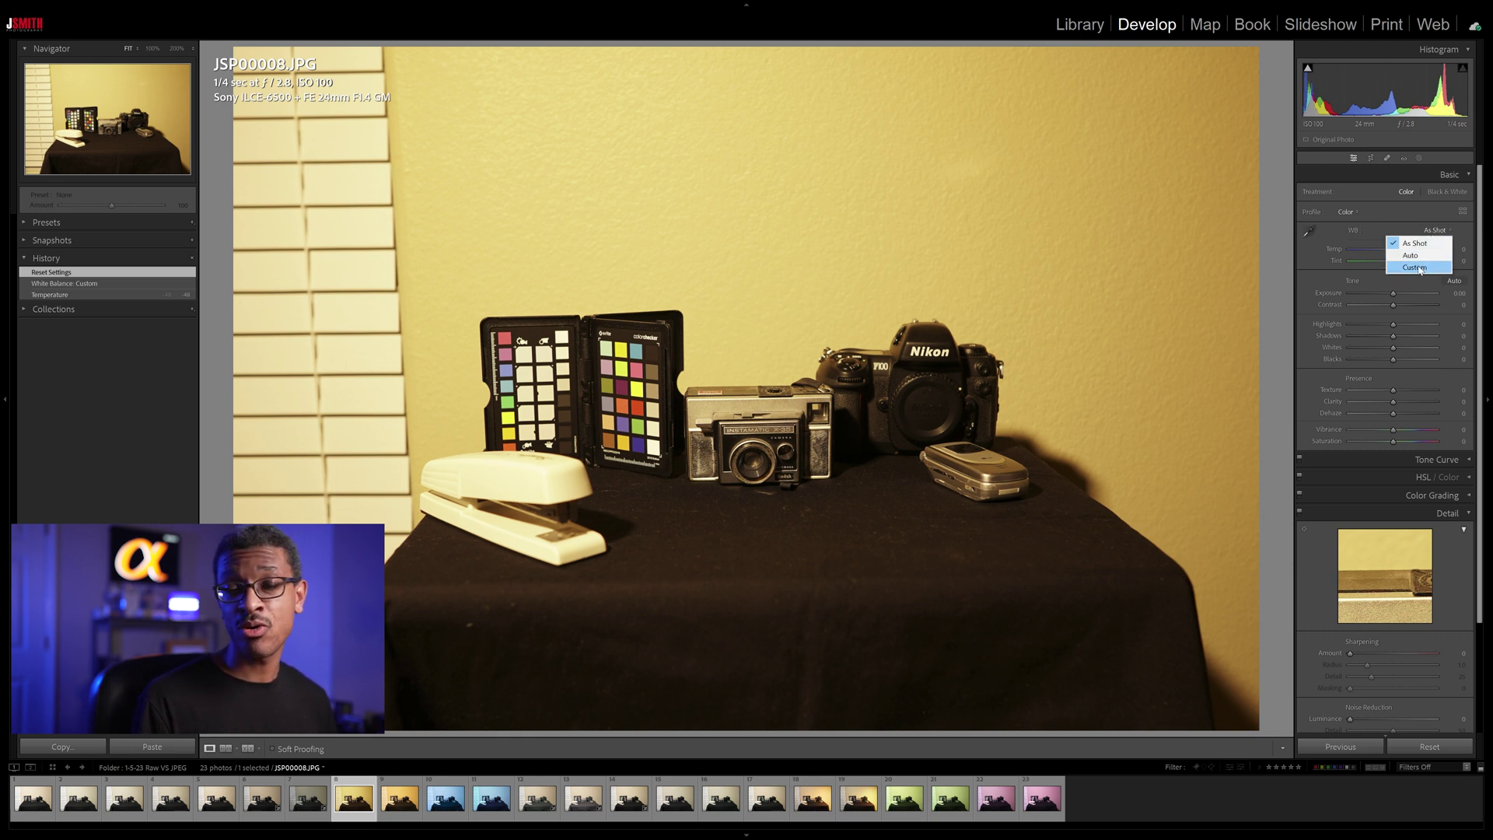
{"action": "left_click", "coordinate": [1308, 260]}
{"action": "left_click", "coordinate": [1311, 232]}
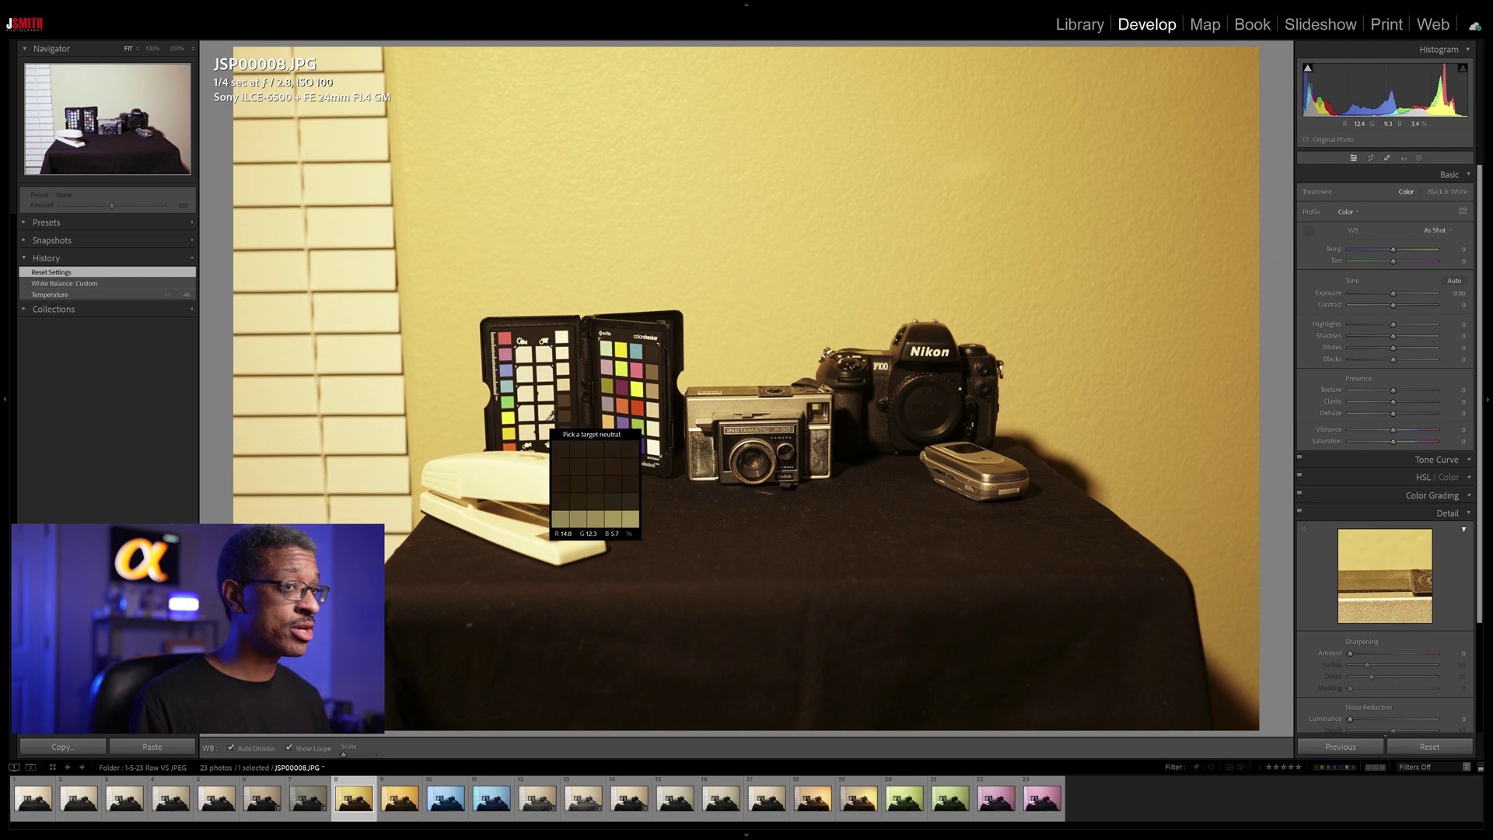
{"action": "key", "text": "Escape"}
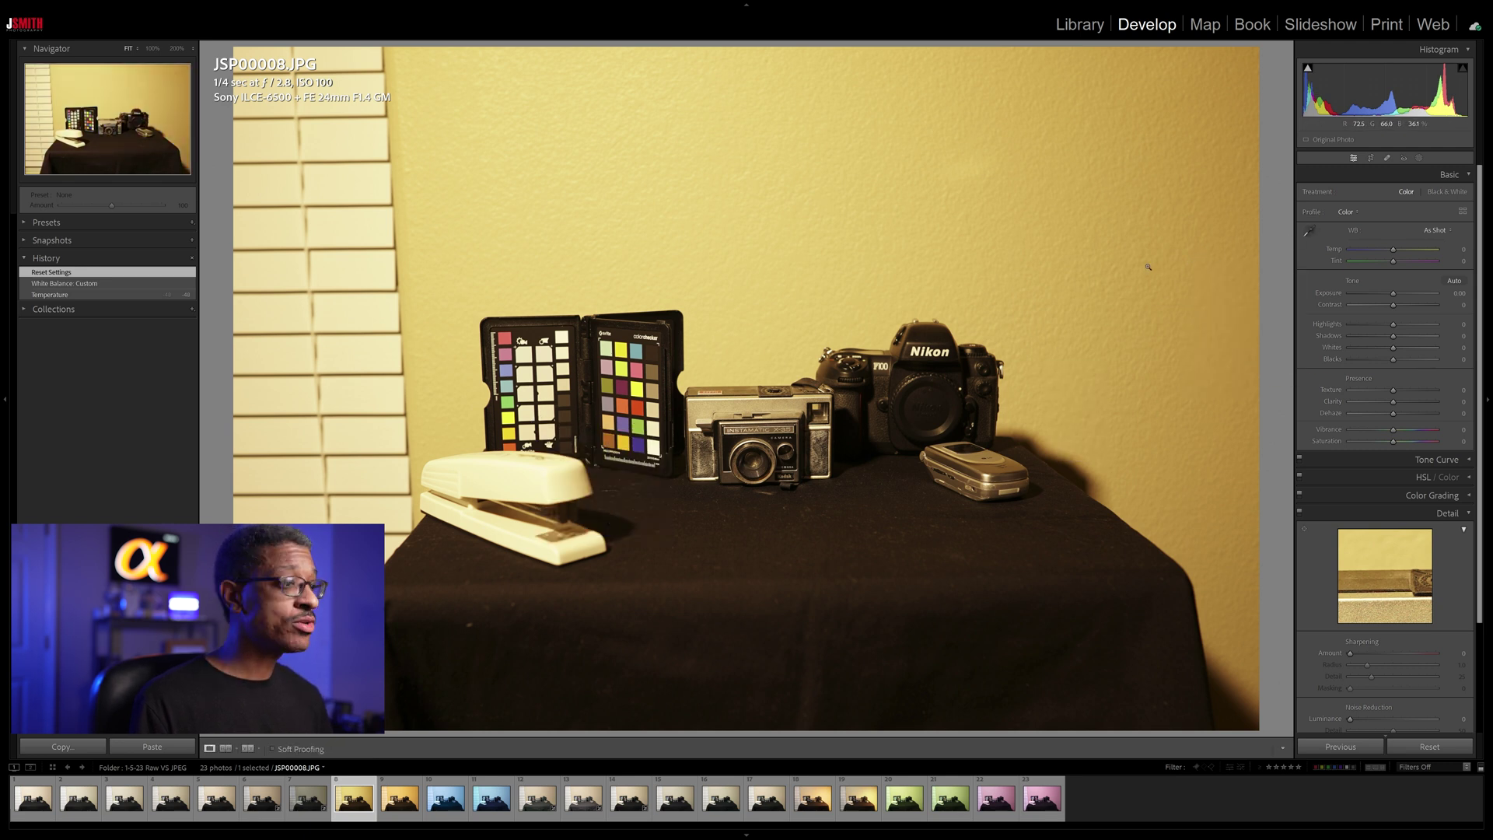
Check the white balance presets offered for the raw file JSP00009.ARW
{"action": "key", "text": "Right"}
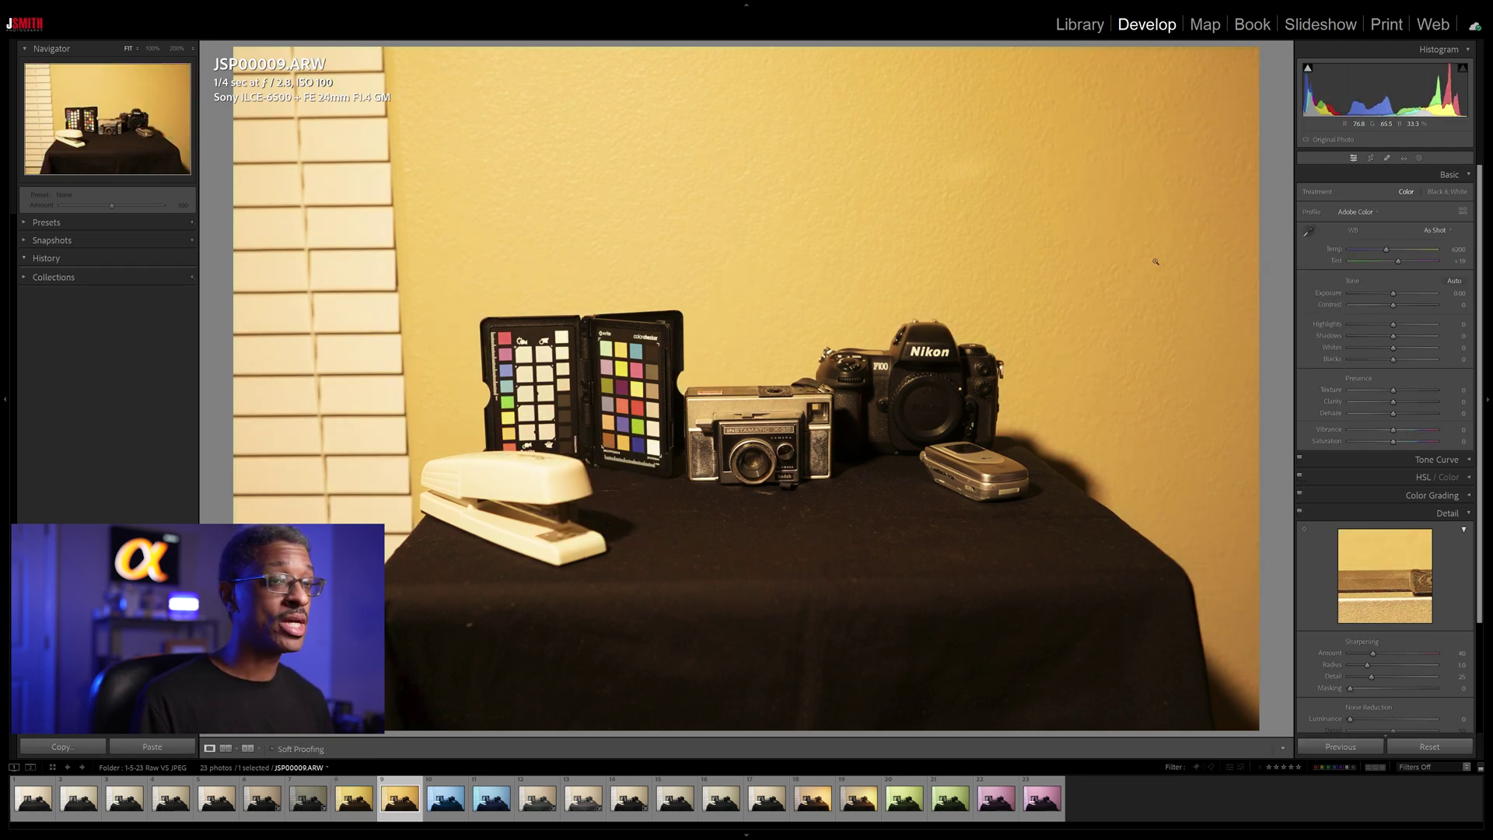
{"action": "left_click", "coordinate": [1437, 231]}
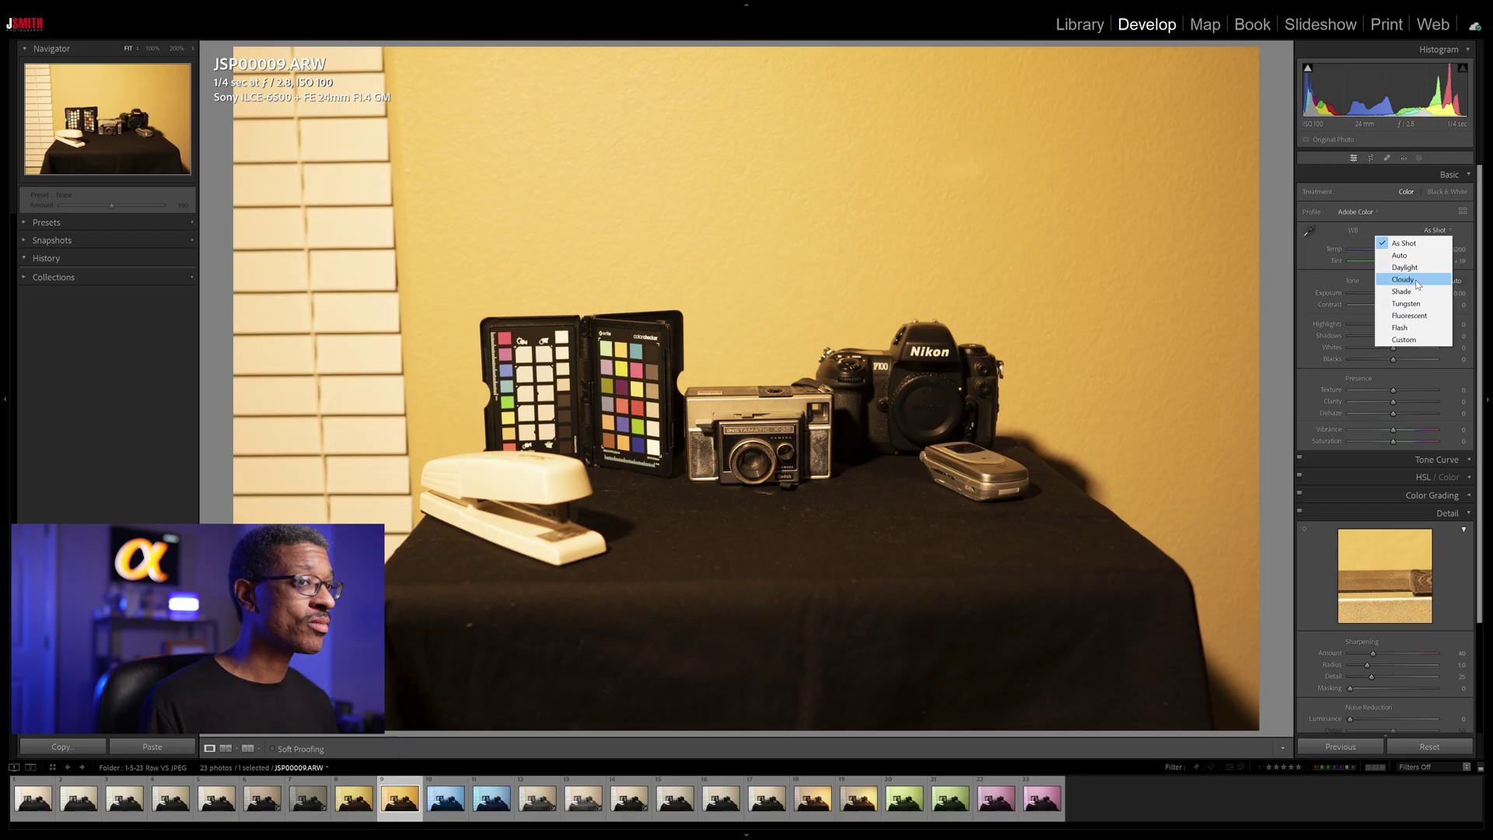
{"action": "left_click", "coordinate": [1357, 251]}
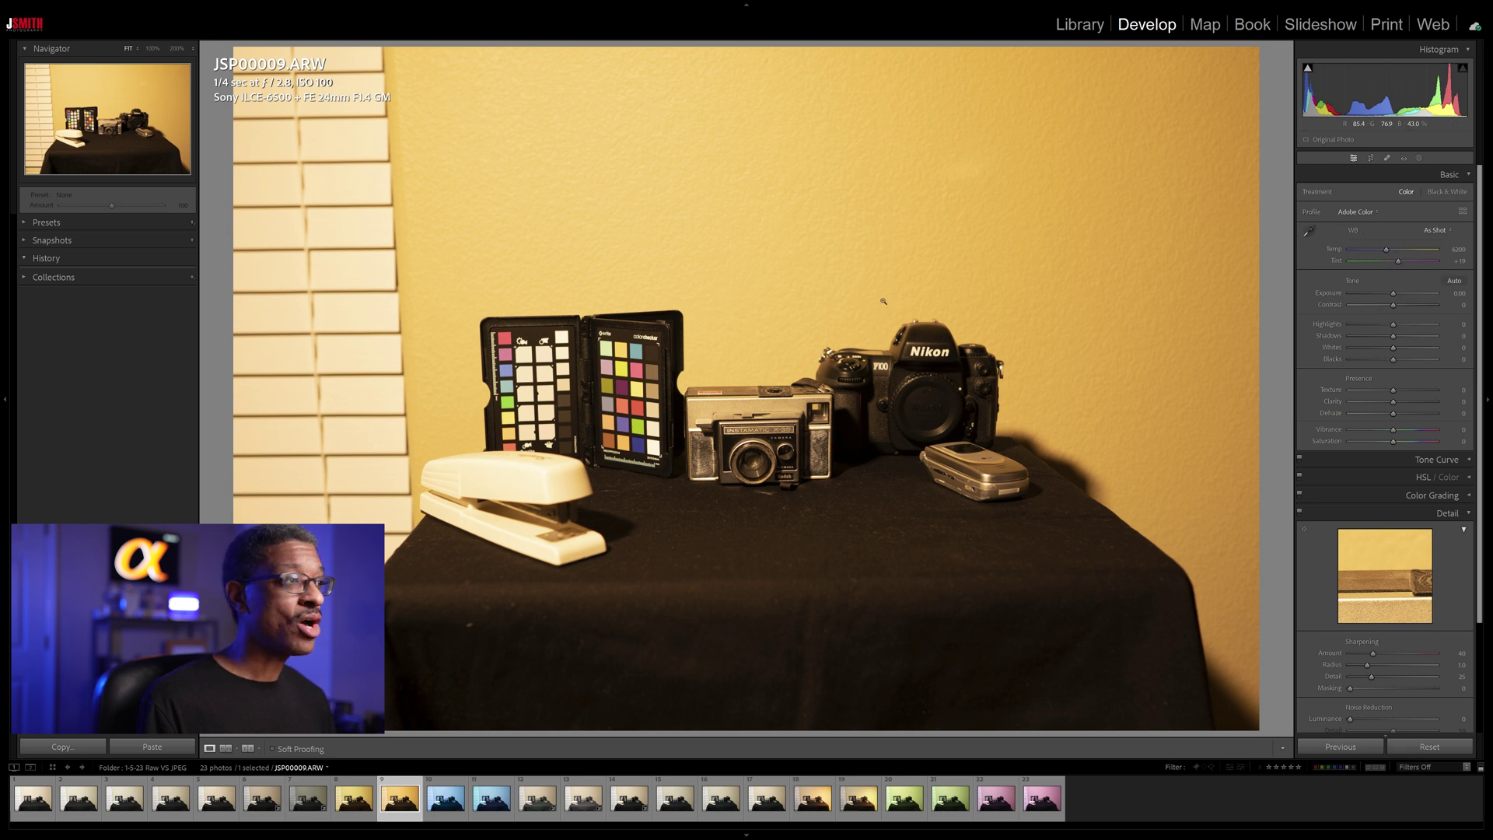
Reduce the yellow cast in JSP00008.JPG with a temperature of about -48 and a tint of about +19
{"action": "key", "text": "Left"}
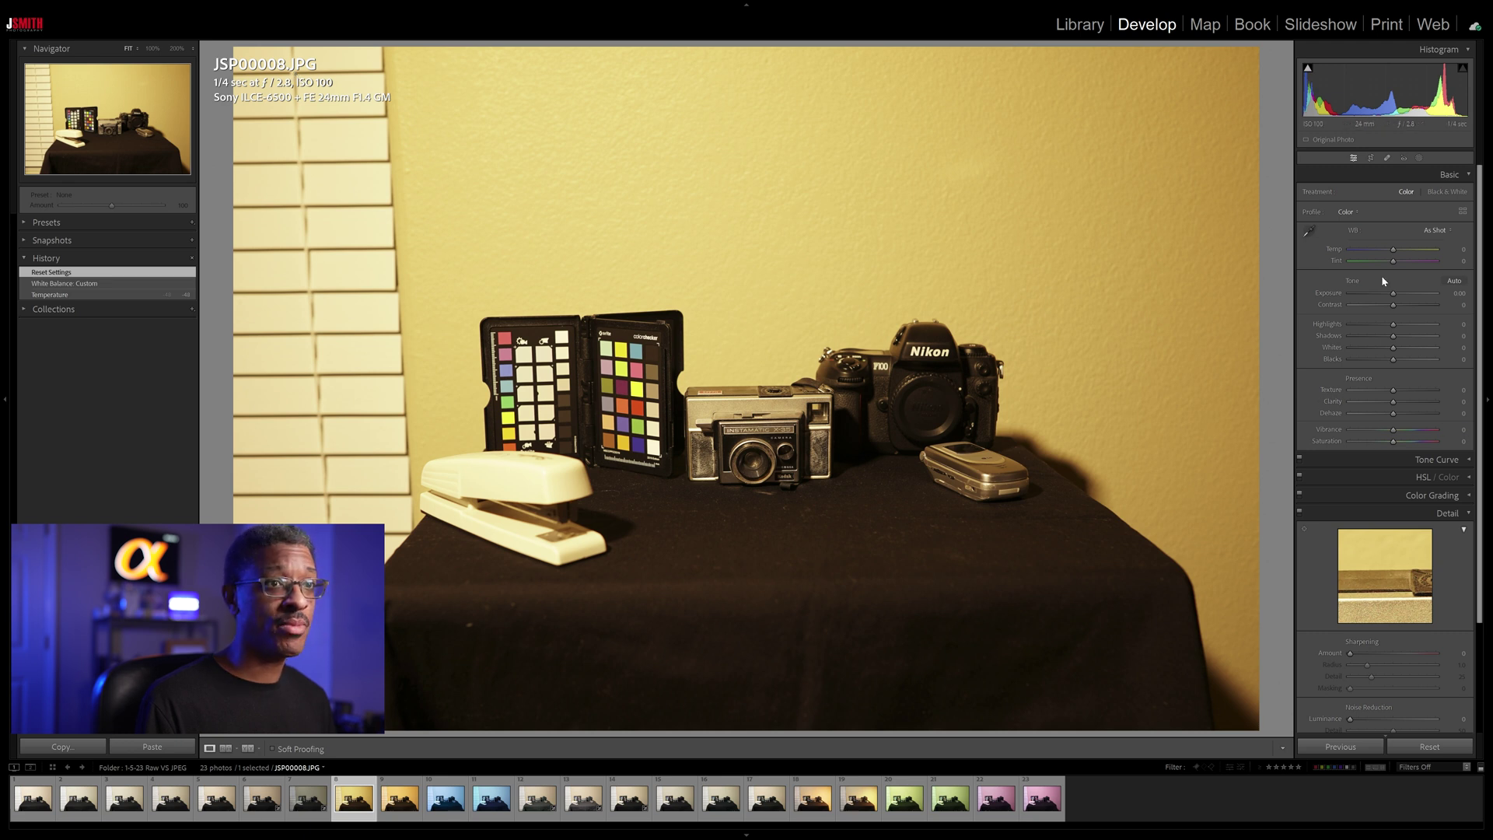
{"action": "left_click_drag", "start_coordinate": [1395, 251], "coordinate": [1373, 253]}
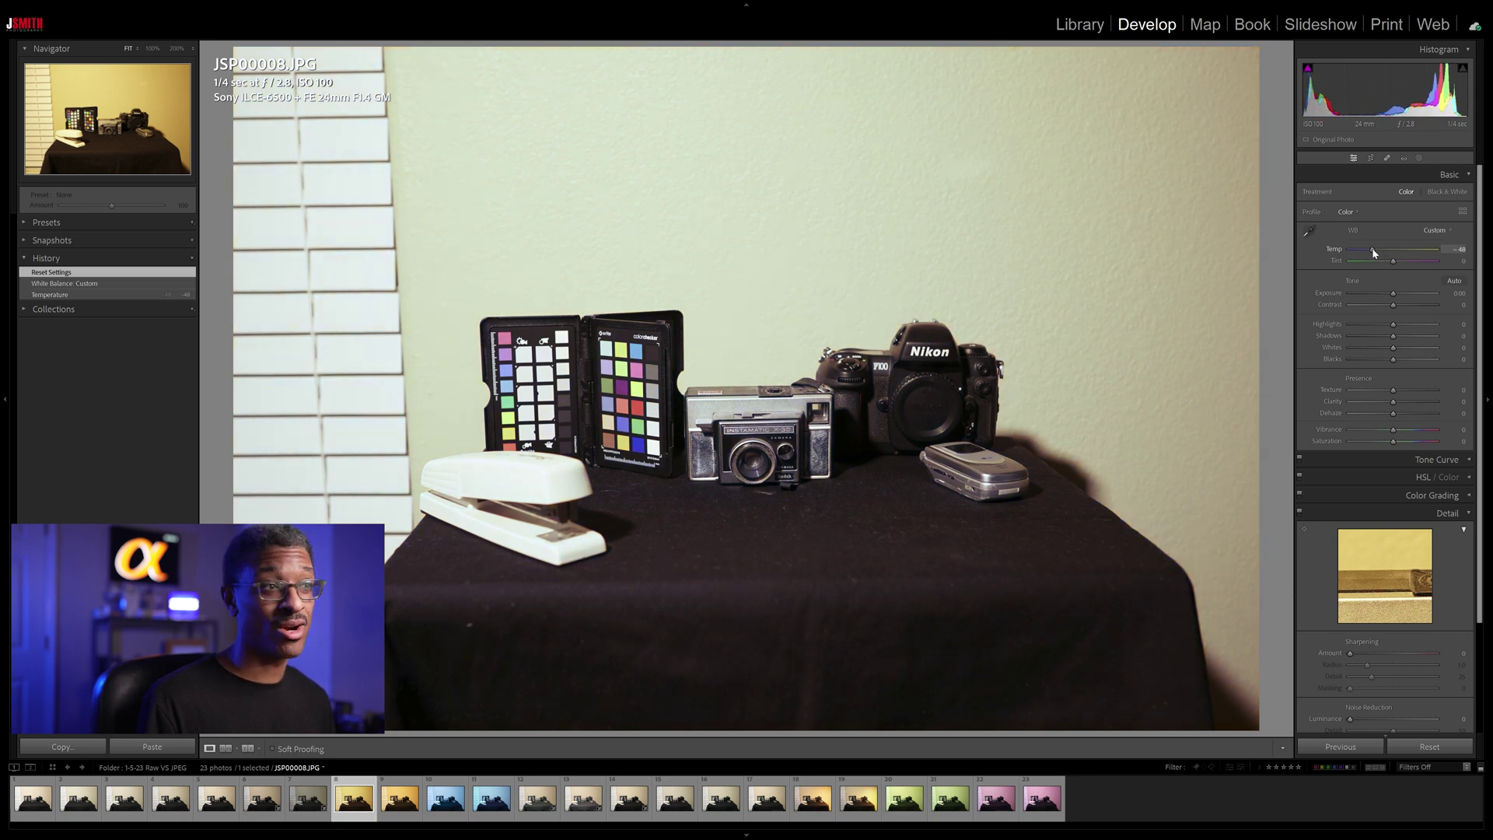
{"action": "left_click", "coordinate": [1374, 251]}
{"action": "left_click_drag", "start_coordinate": [1394, 263], "coordinate": [1401, 263]}
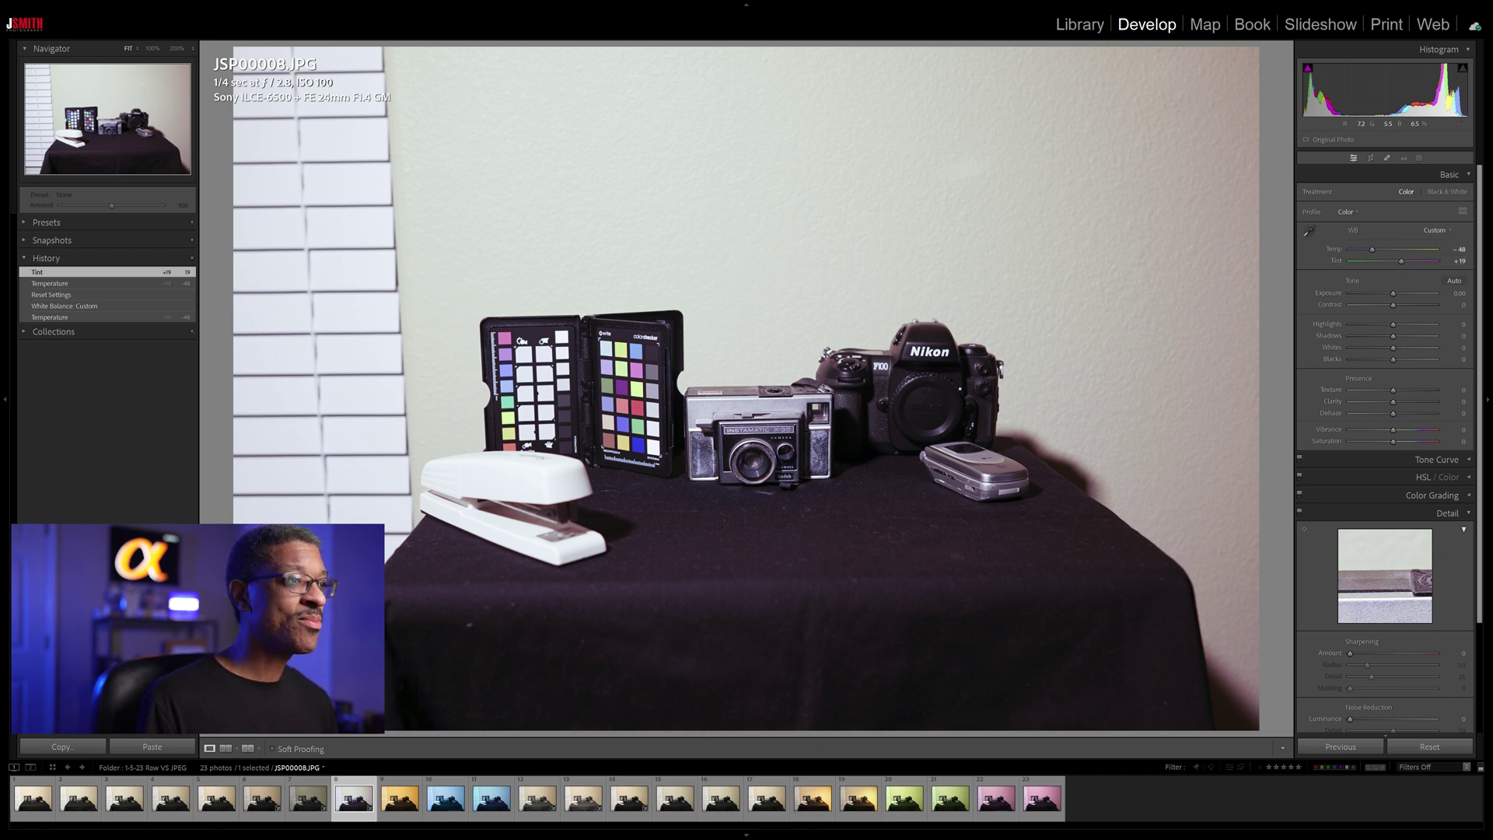
Lower the temperature of JSP00009.ARW to about 3,300 K and show it side by side with JSP00008.JPG
{"action": "left_click", "coordinate": [400, 798]}
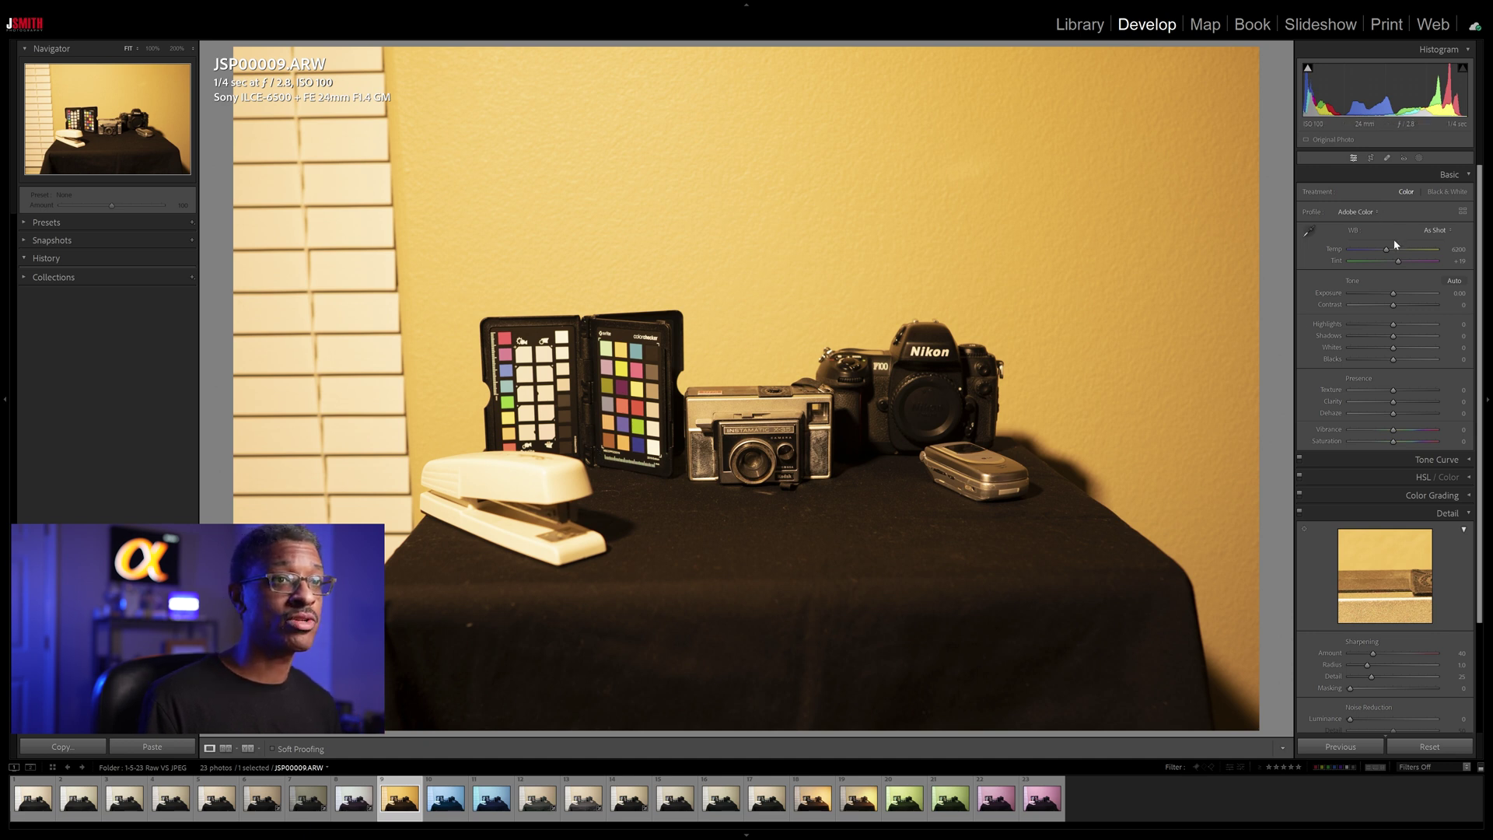
{"action": "left_click_drag", "start_coordinate": [1385, 251], "coordinate": [1358, 251]}
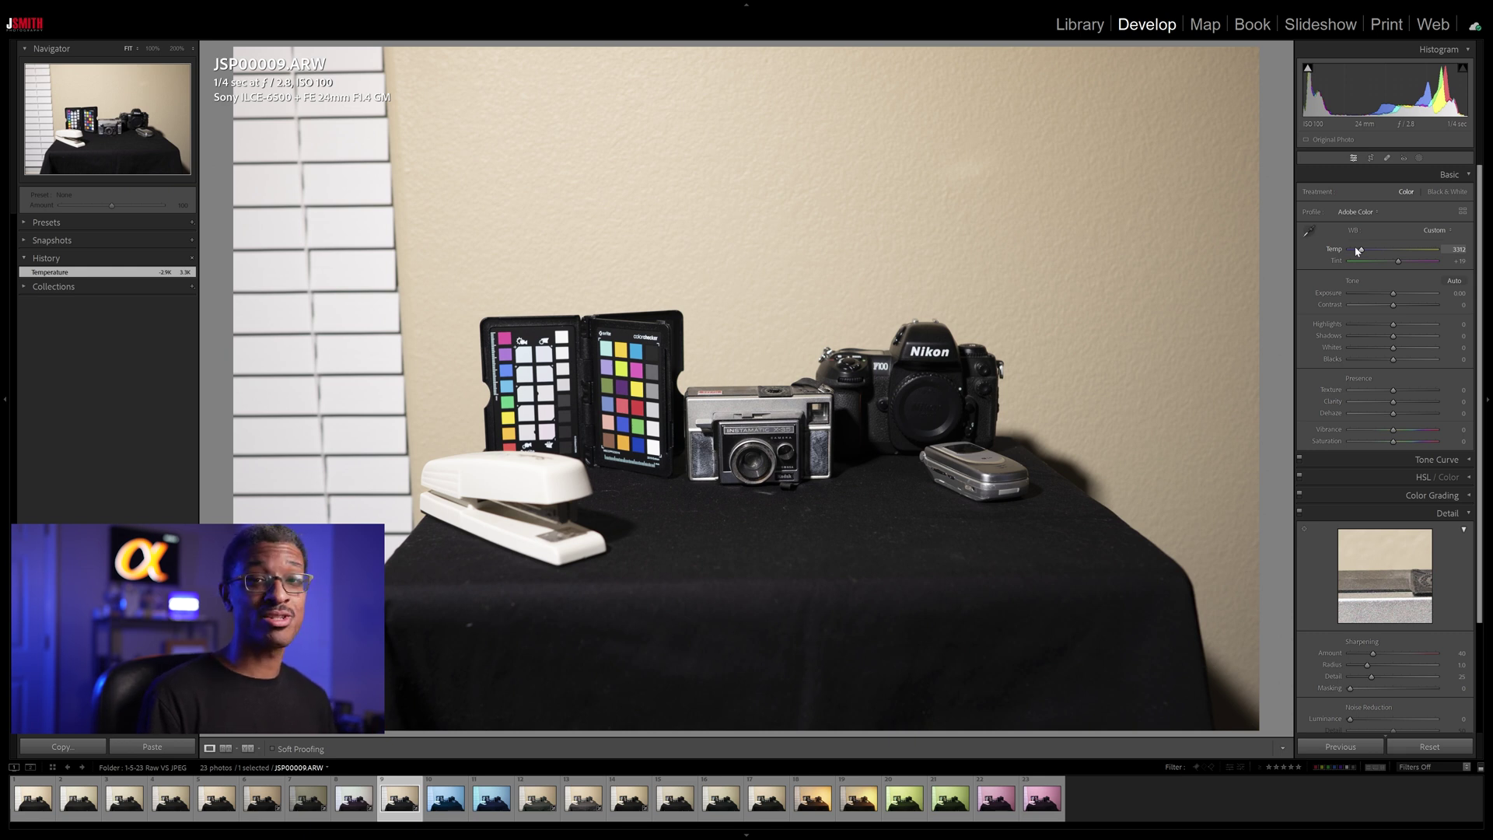
{"action": "left_click", "coordinate": [354, 799], "text": "ctrl"}
{"action": "key", "text": "c"}
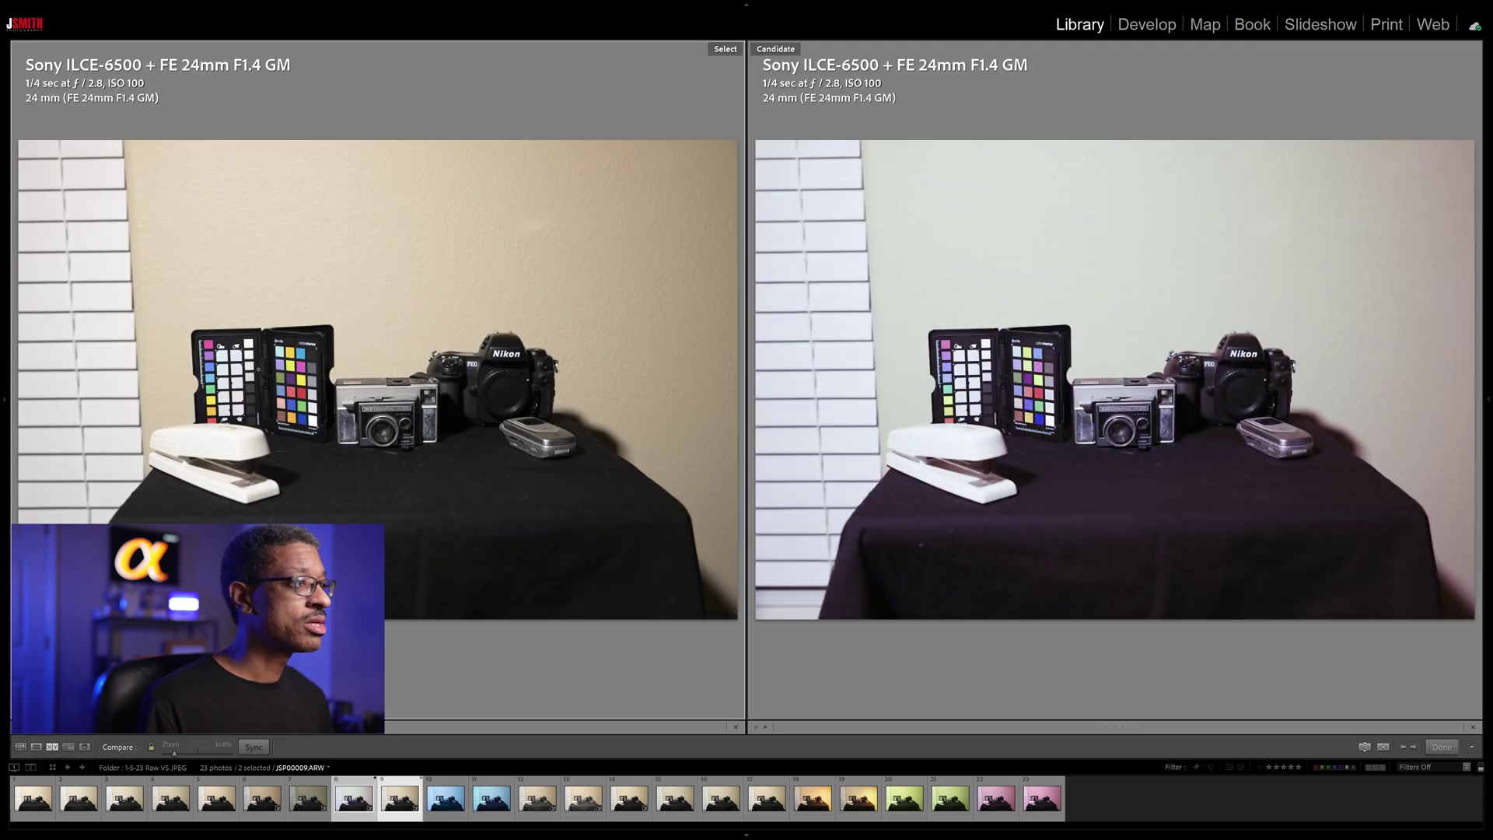
Compare corrected colors on the color chart, cameras and phone up close between JSP00009.ARW and JSP00008.JPG with file names shown
{"action": "left_click", "coordinate": [257, 369]}
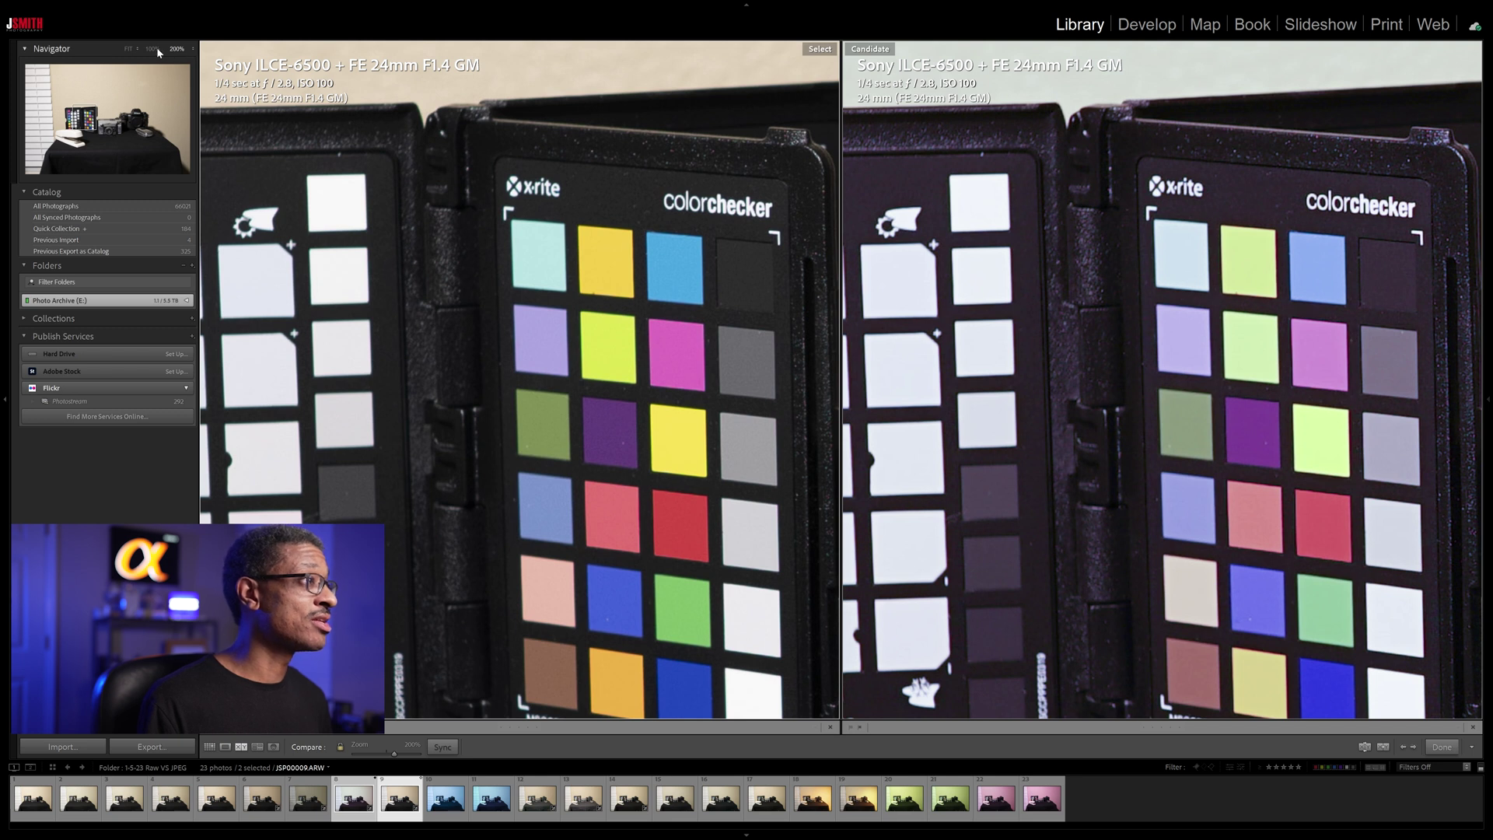
{"action": "left_click", "coordinate": [159, 49]}
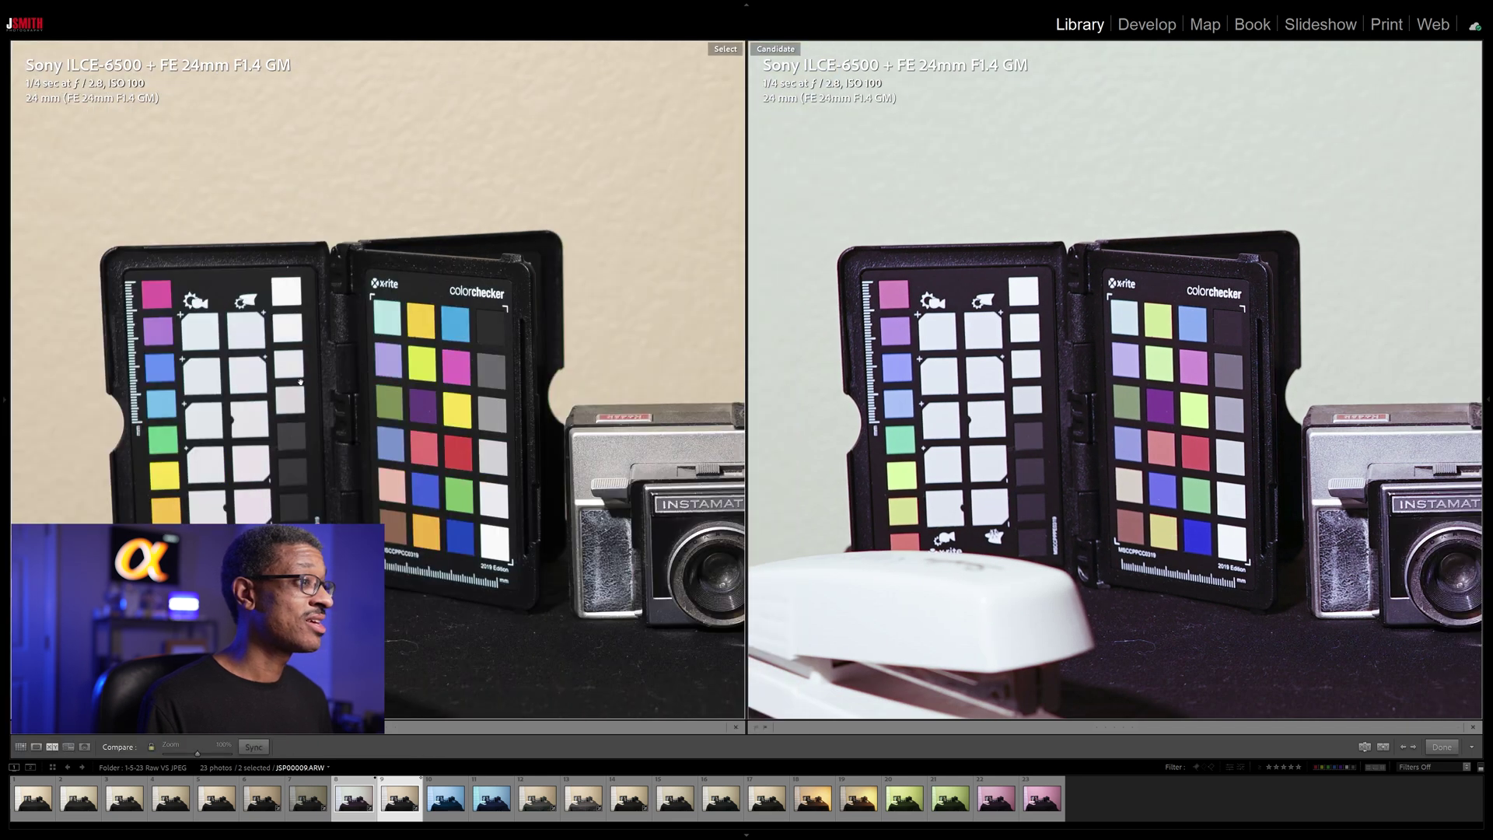
{"action": "left_click_drag", "start_coordinate": [300, 382], "coordinate": [357, 341]}
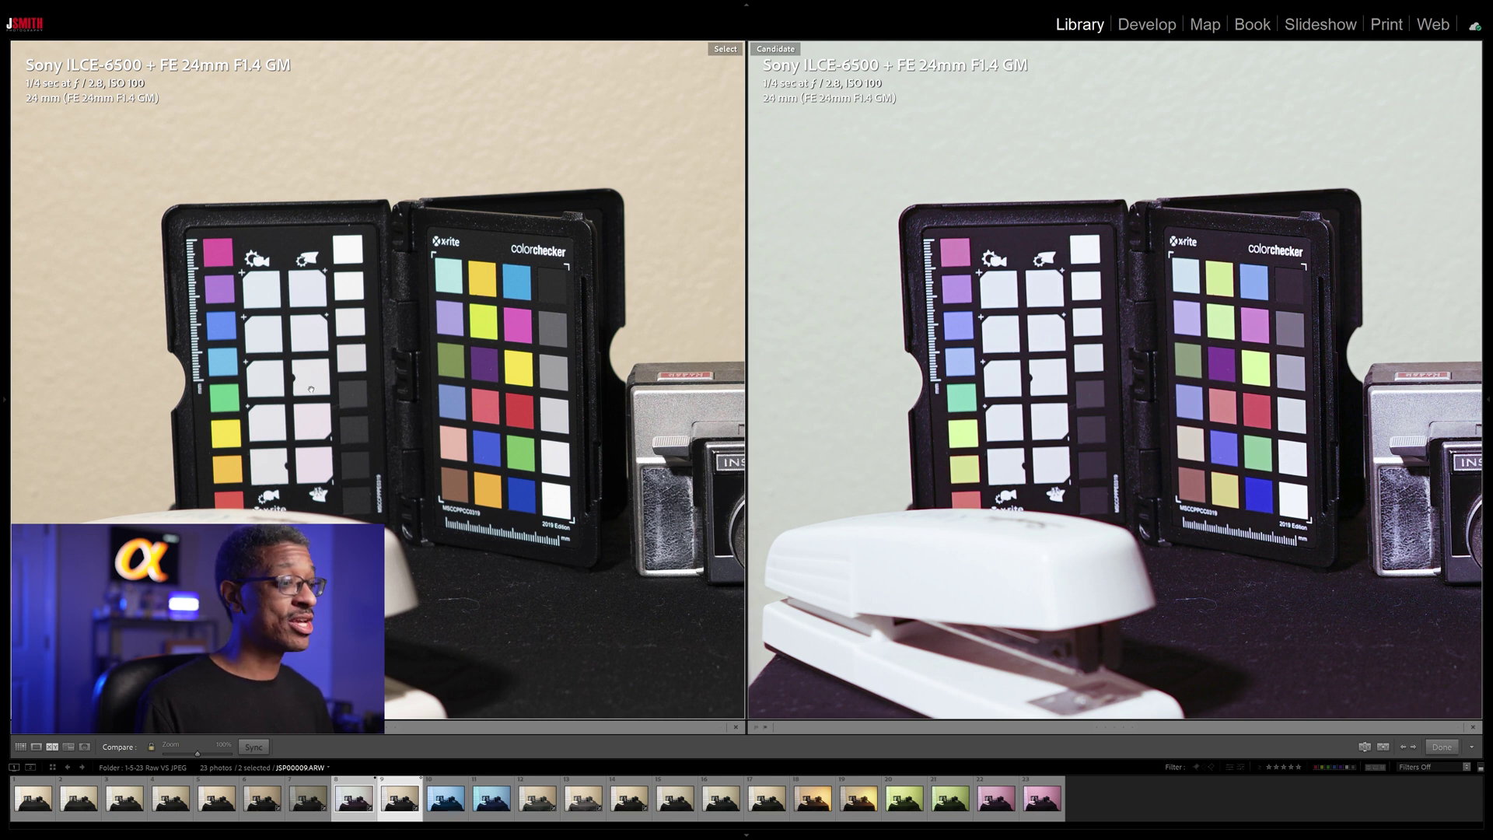
{"action": "key", "text": "i"}
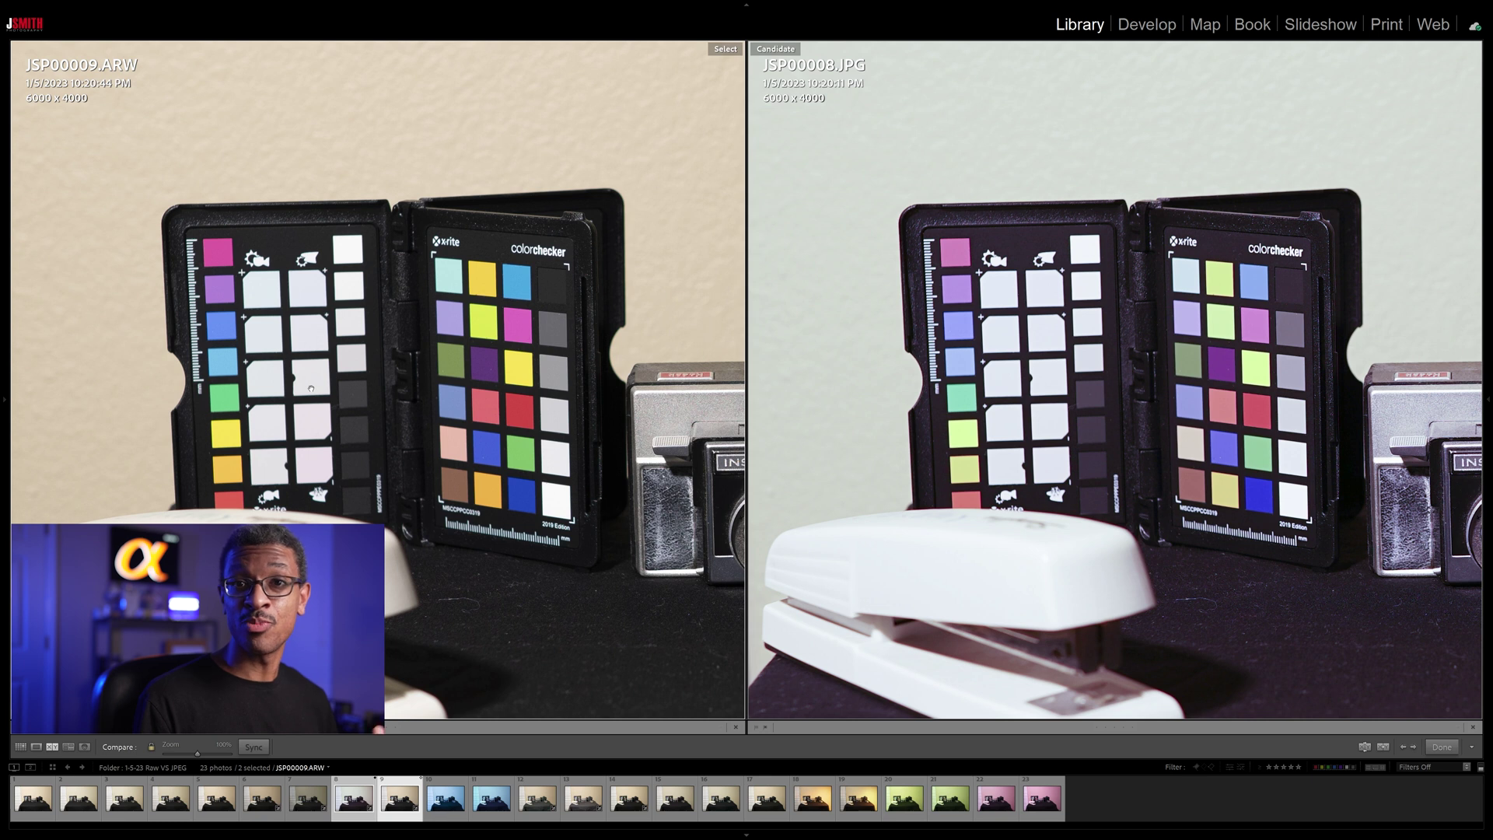
{"action": "left_click_drag", "start_coordinate": [310, 388], "coordinate": [180, 391]}
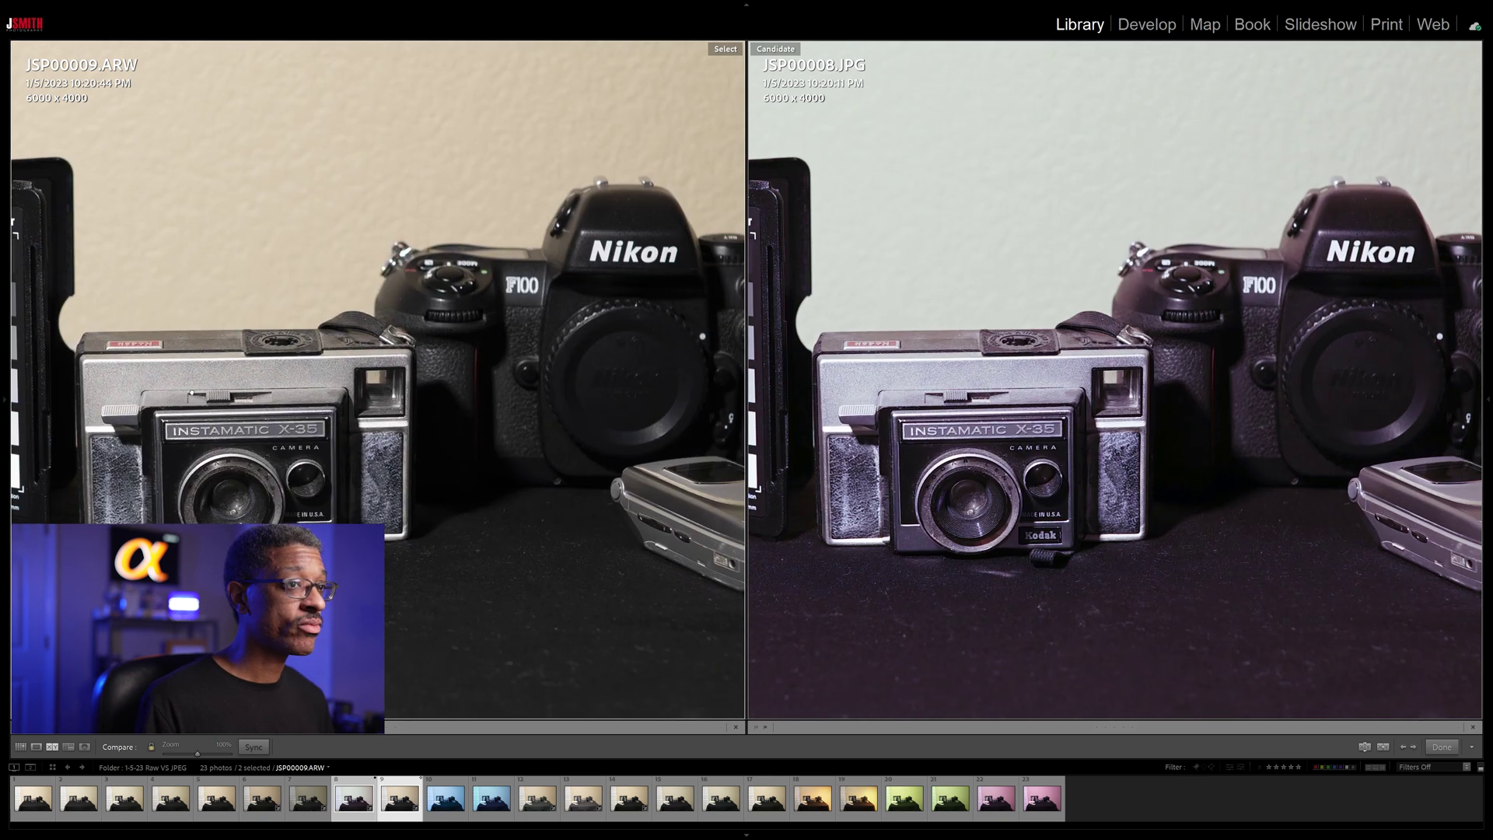
{"action": "left_click_drag", "start_coordinate": [406, 378], "coordinate": [247, 391]}
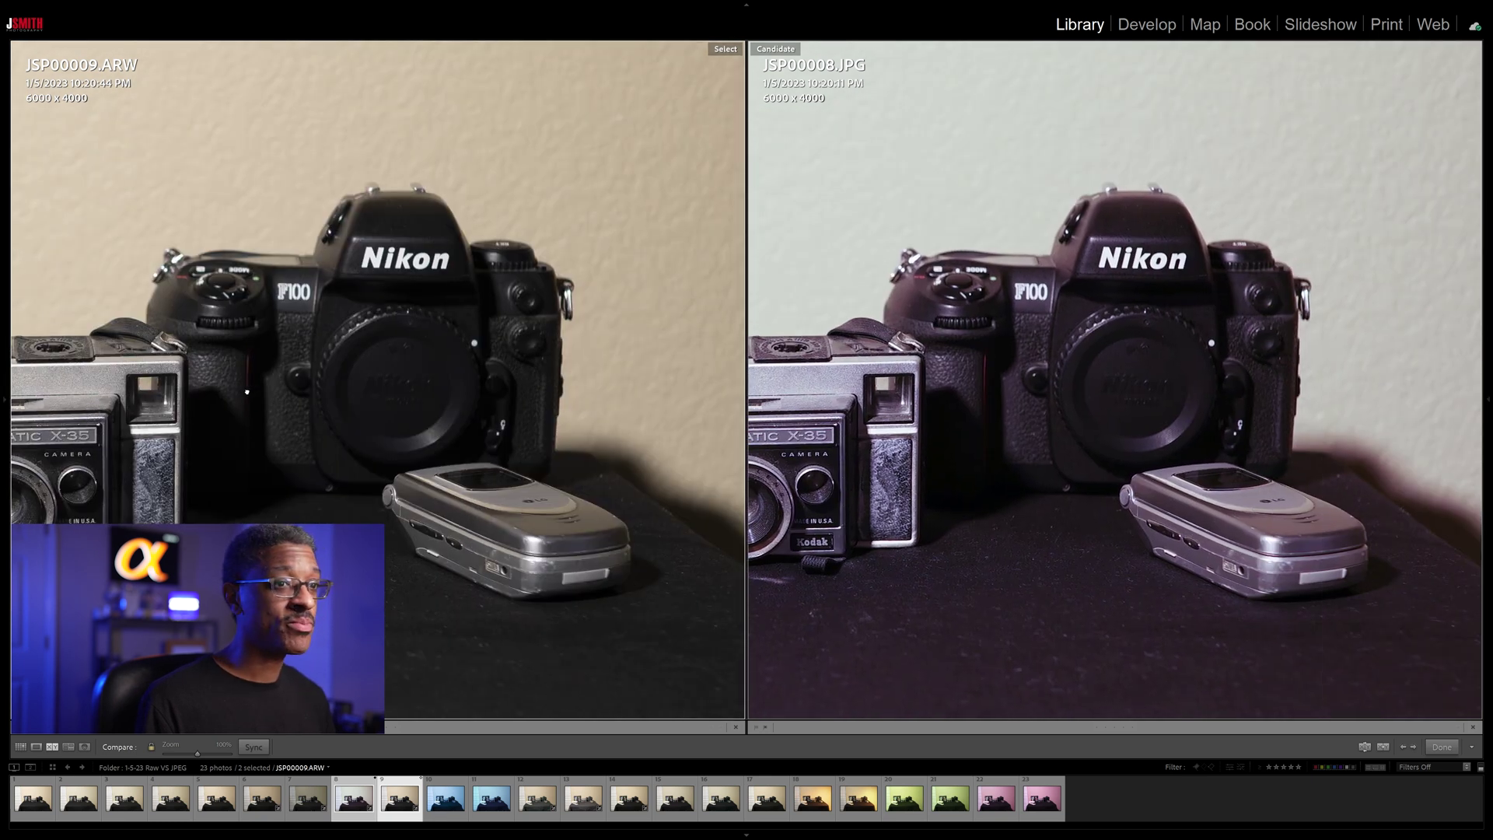
{"action": "key", "text": "z"}
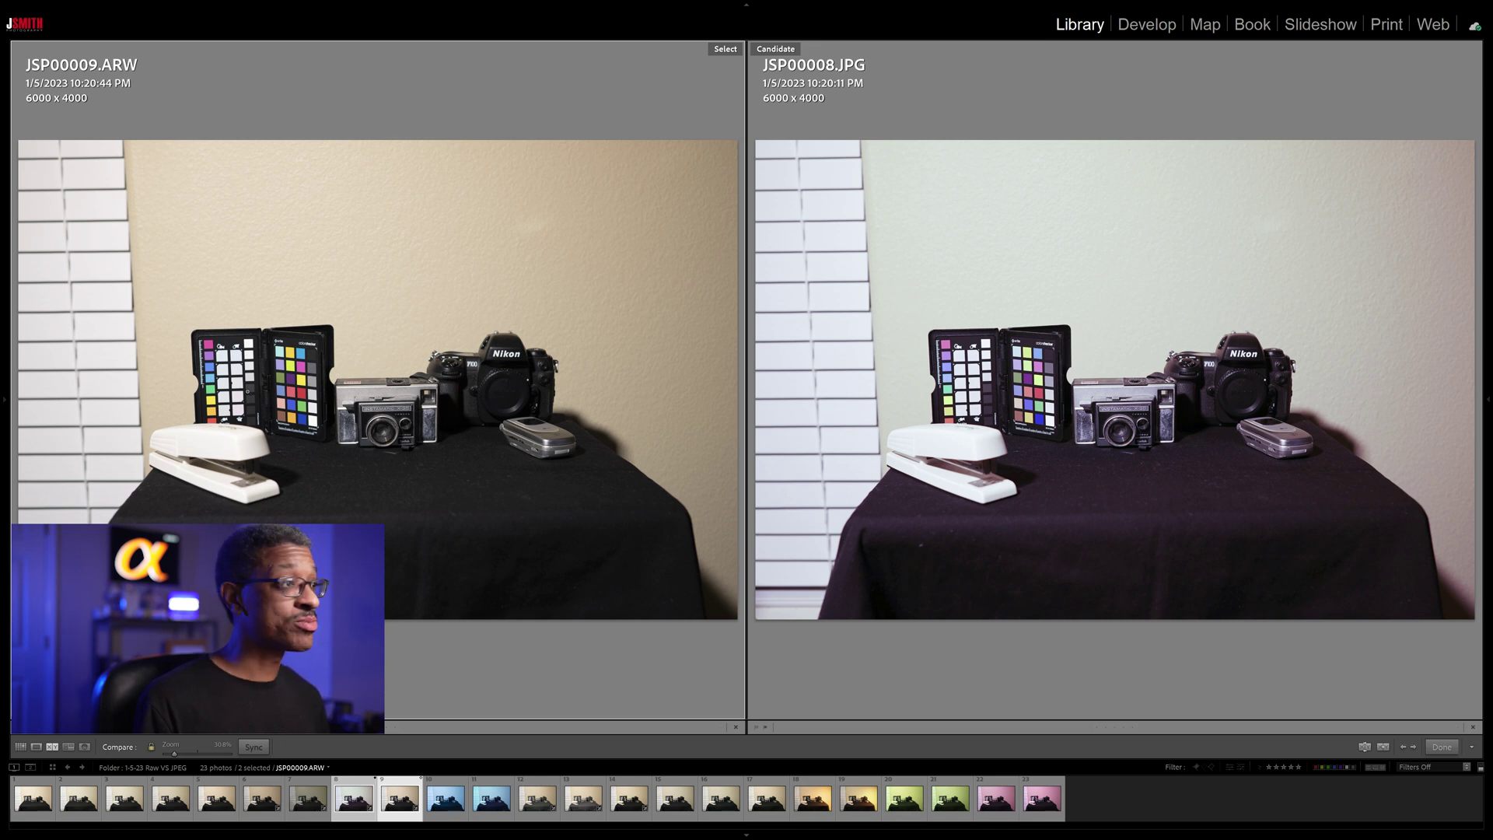
Warm the color temperature of JSP00010.ARW in Develop to neutralize its blue cast
{"action": "key", "text": "d"}
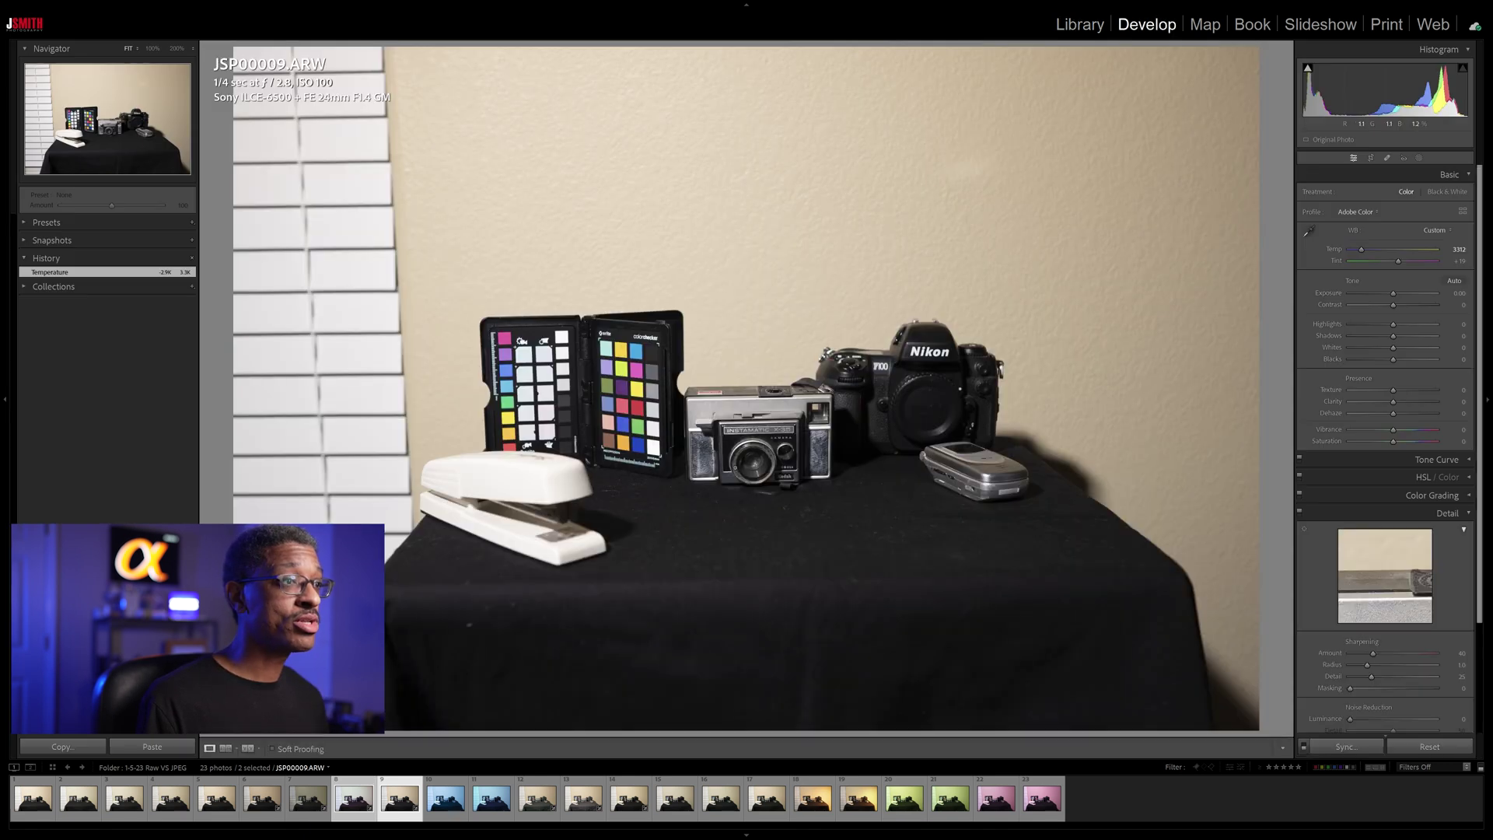
{"action": "left_click", "coordinate": [444, 818]}
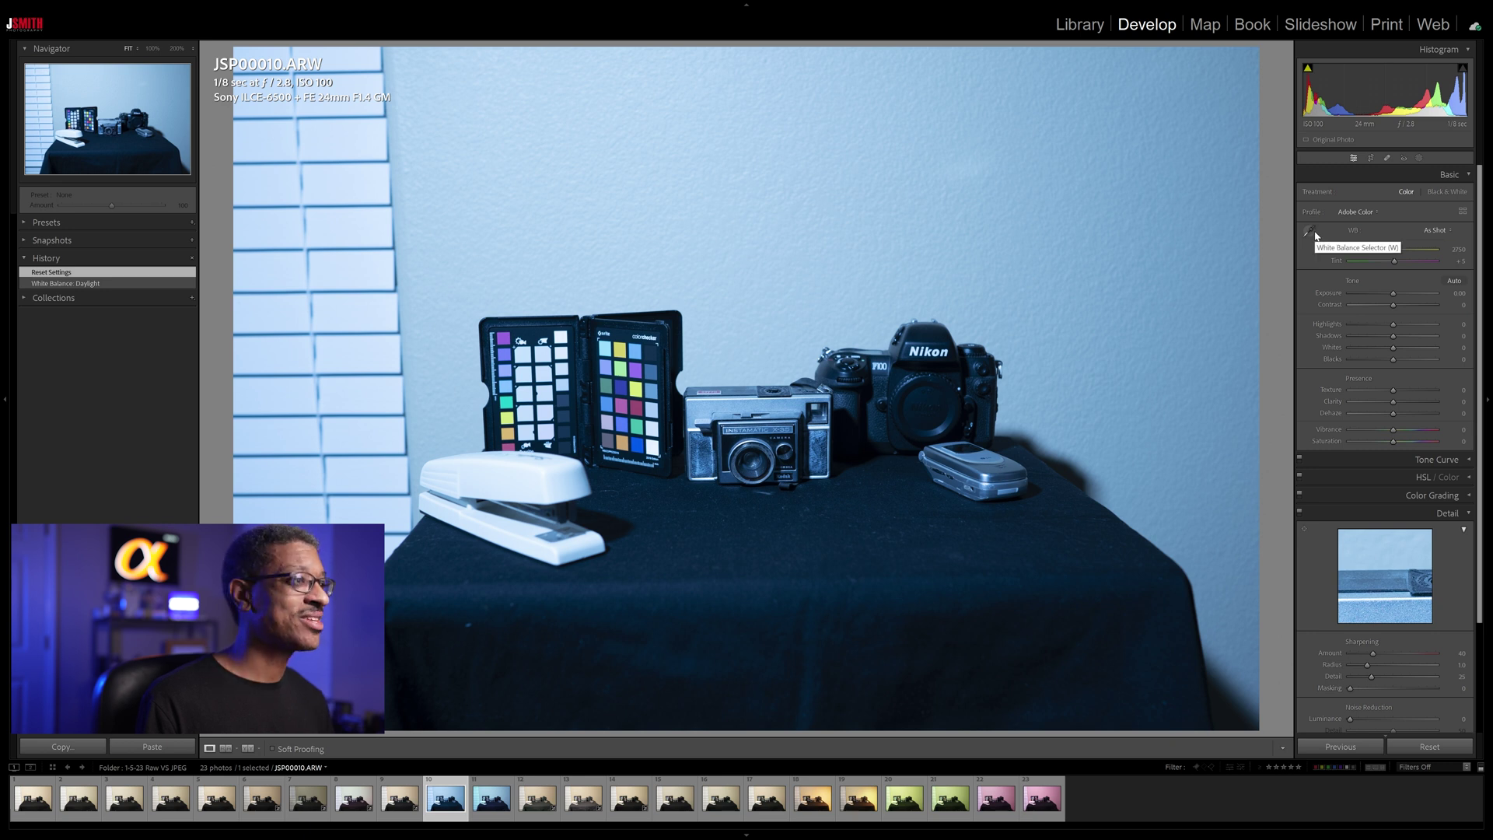
{"action": "left_click", "coordinate": [1315, 232]}
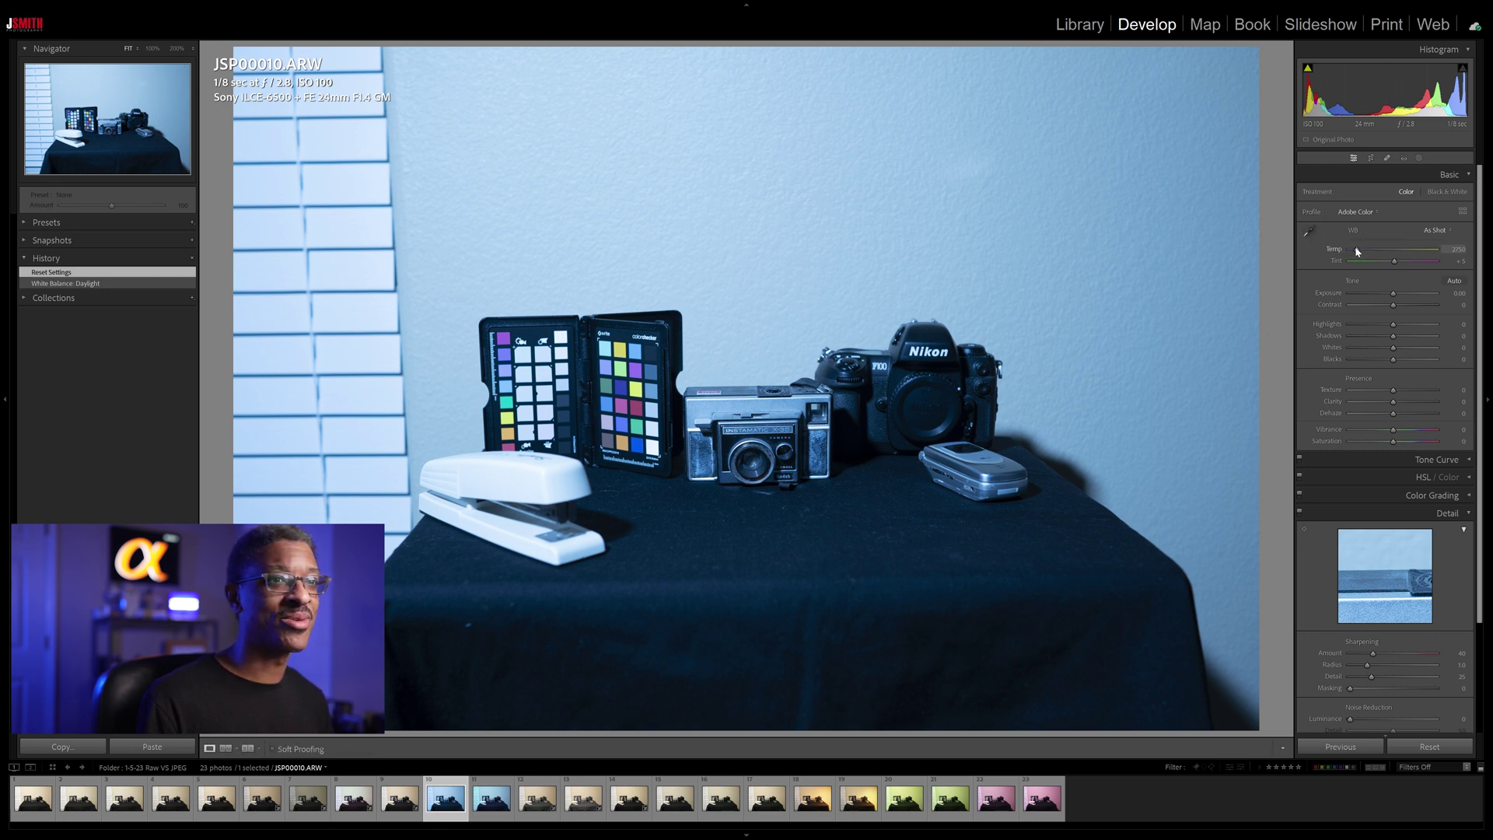
{"action": "left_click_drag", "start_coordinate": [1367, 252], "coordinate": [1376, 252]}
Warm the blue-cast JSP00011.JPG by raising its temperature to about +46
{"action": "left_click", "coordinate": [484, 801]}
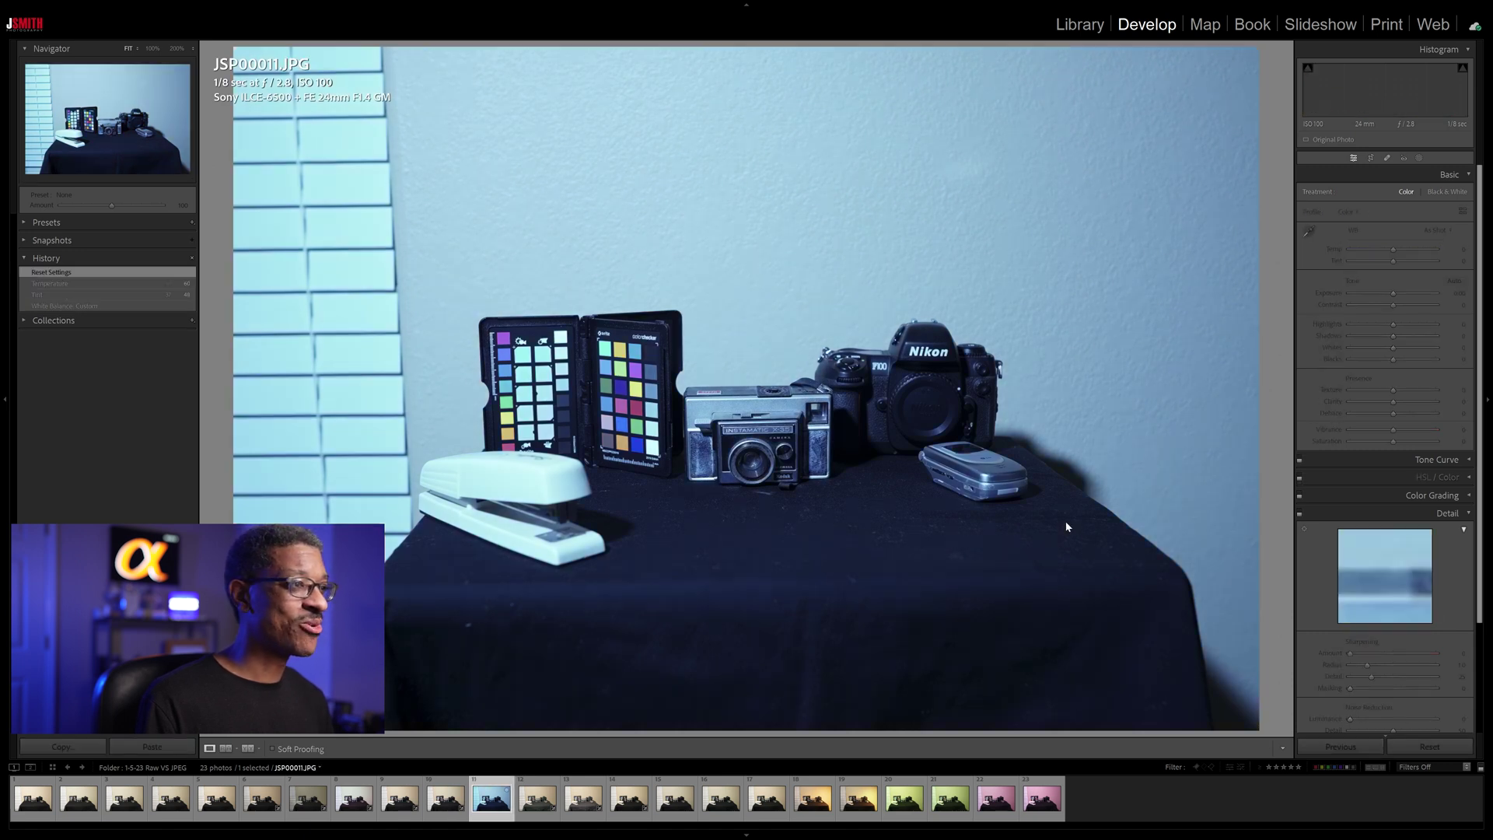
{"action": "mouse_move", "coordinate": [1395, 252]}
{"action": "left_mouse_down"}
{"action": "mouse_move", "coordinate": [1428, 256]}
{"action": "mouse_move", "coordinate": [1414, 253]}
{"action": "left_mouse_up"}
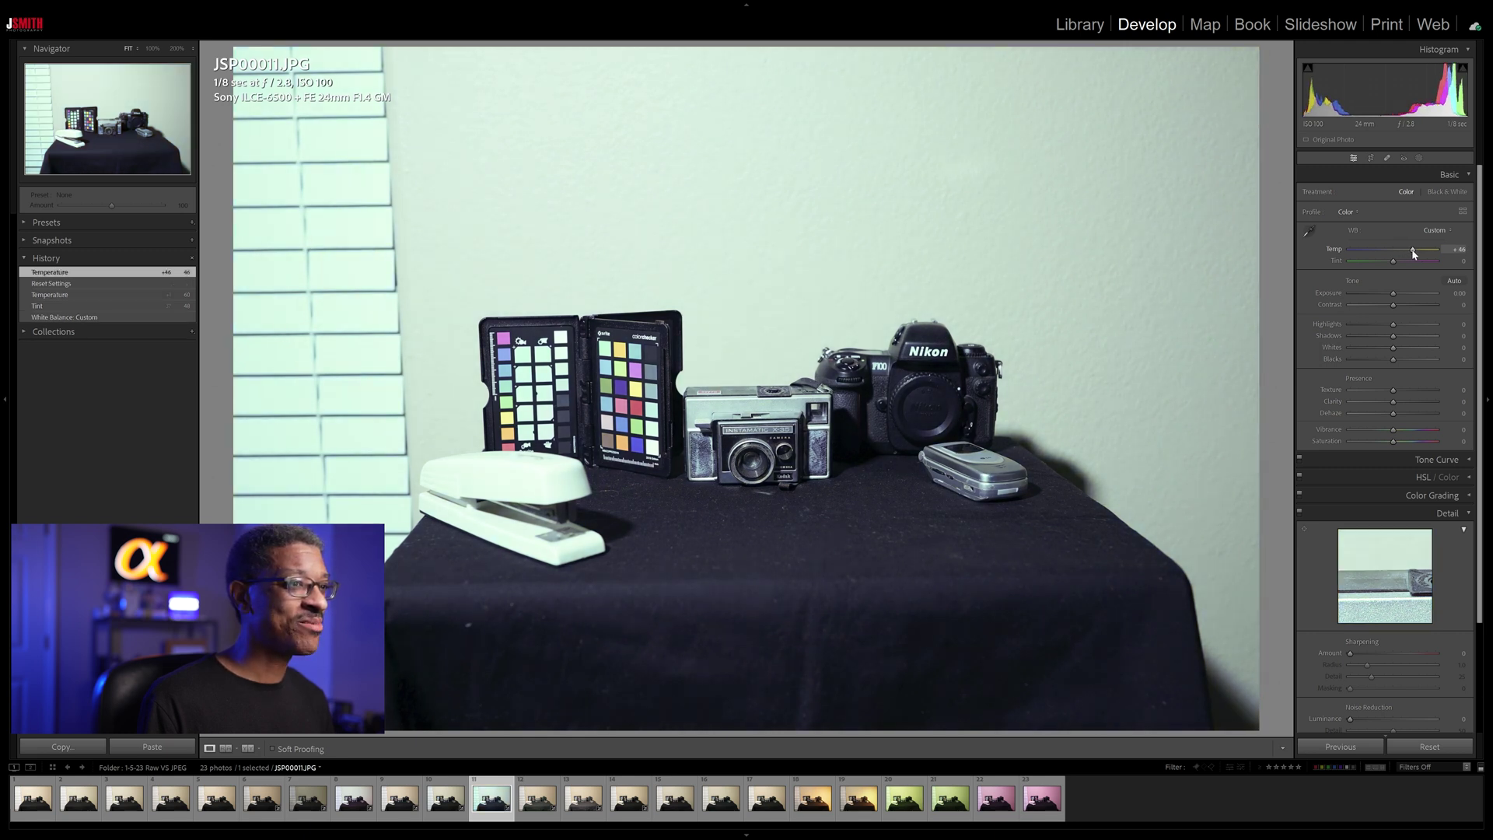
Convert the green-tinted JSP00011.JPG to black and white
{"action": "left_click", "coordinate": [1449, 192]}
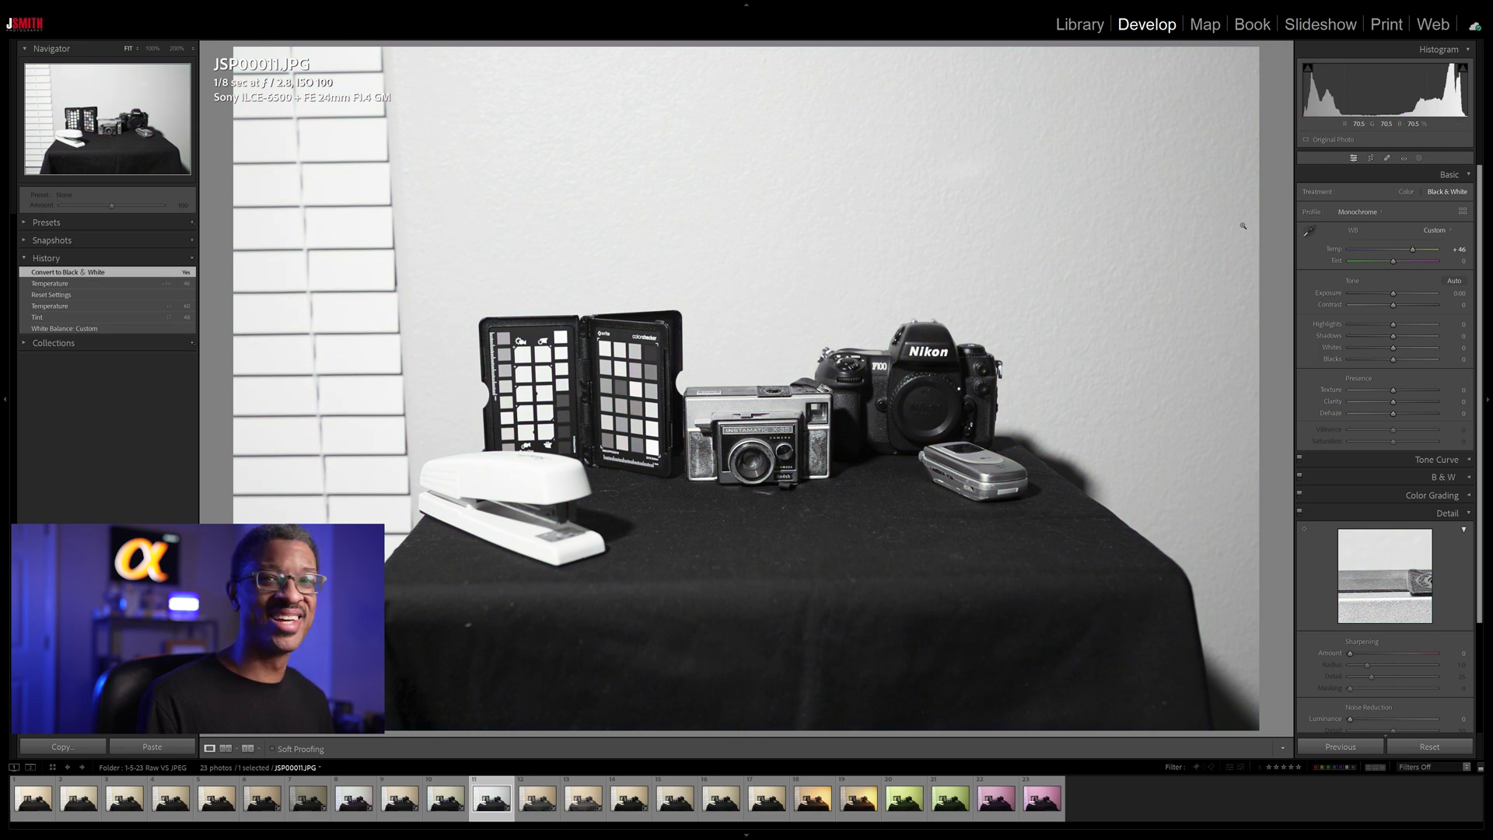
Reset the develop settings of the orange-cast JSP00018.ARW and clear its edit history
{"action": "key", "text": "Left"}
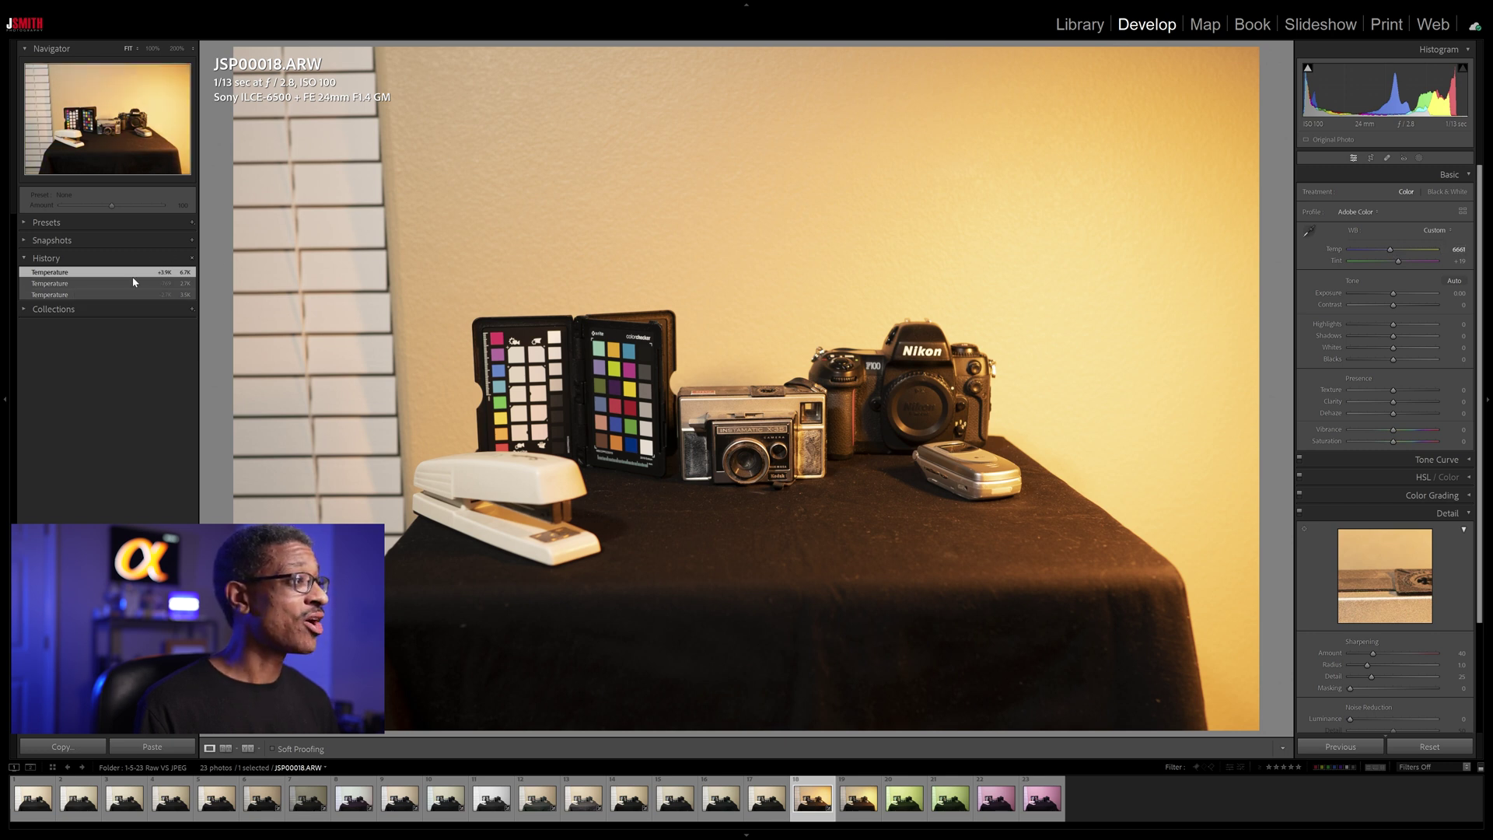
{"action": "left_click", "coordinate": [1431, 746]}
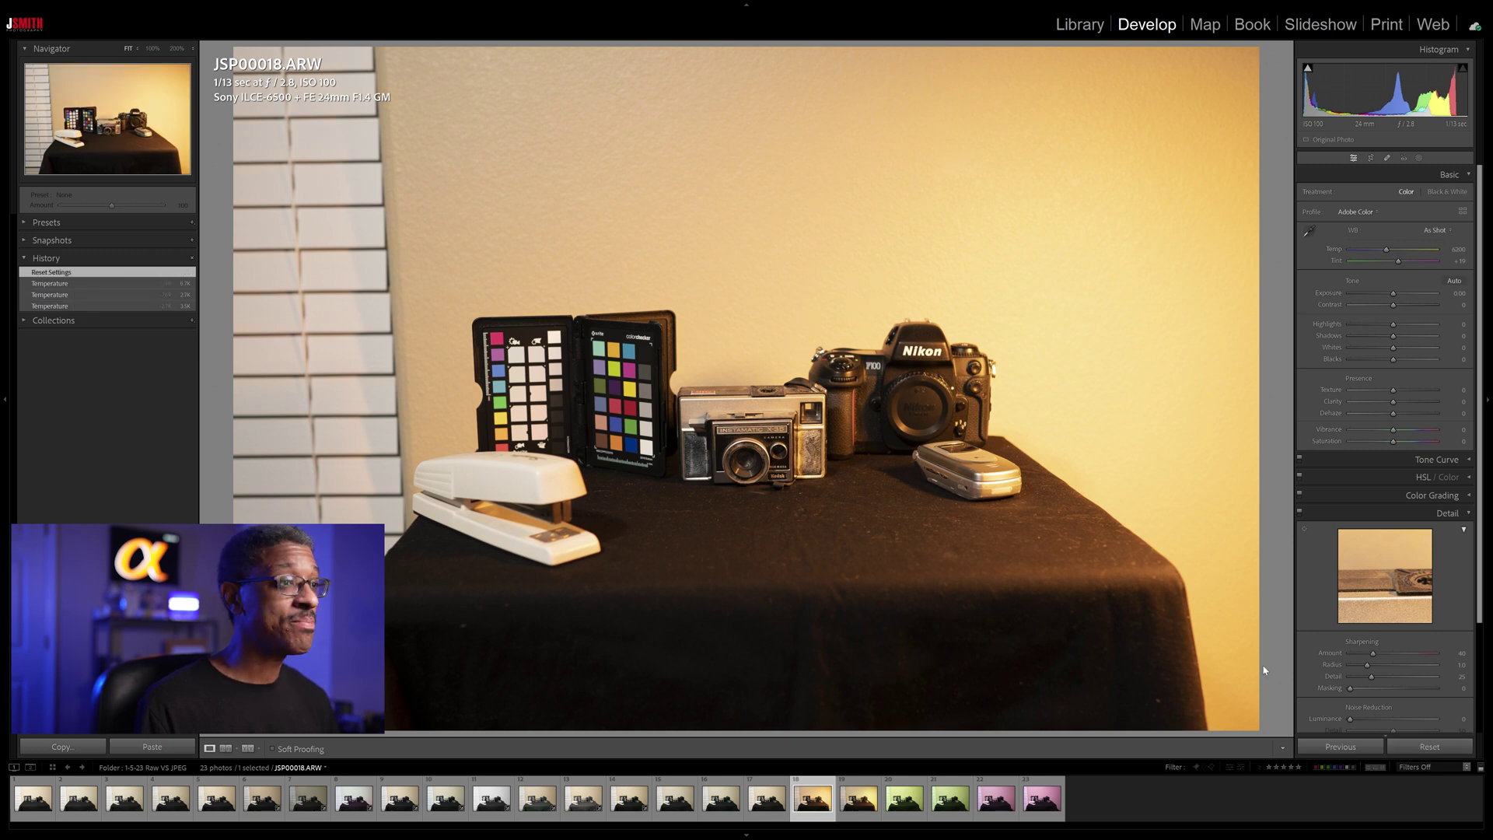
{"action": "left_click", "coordinate": [190, 259]}
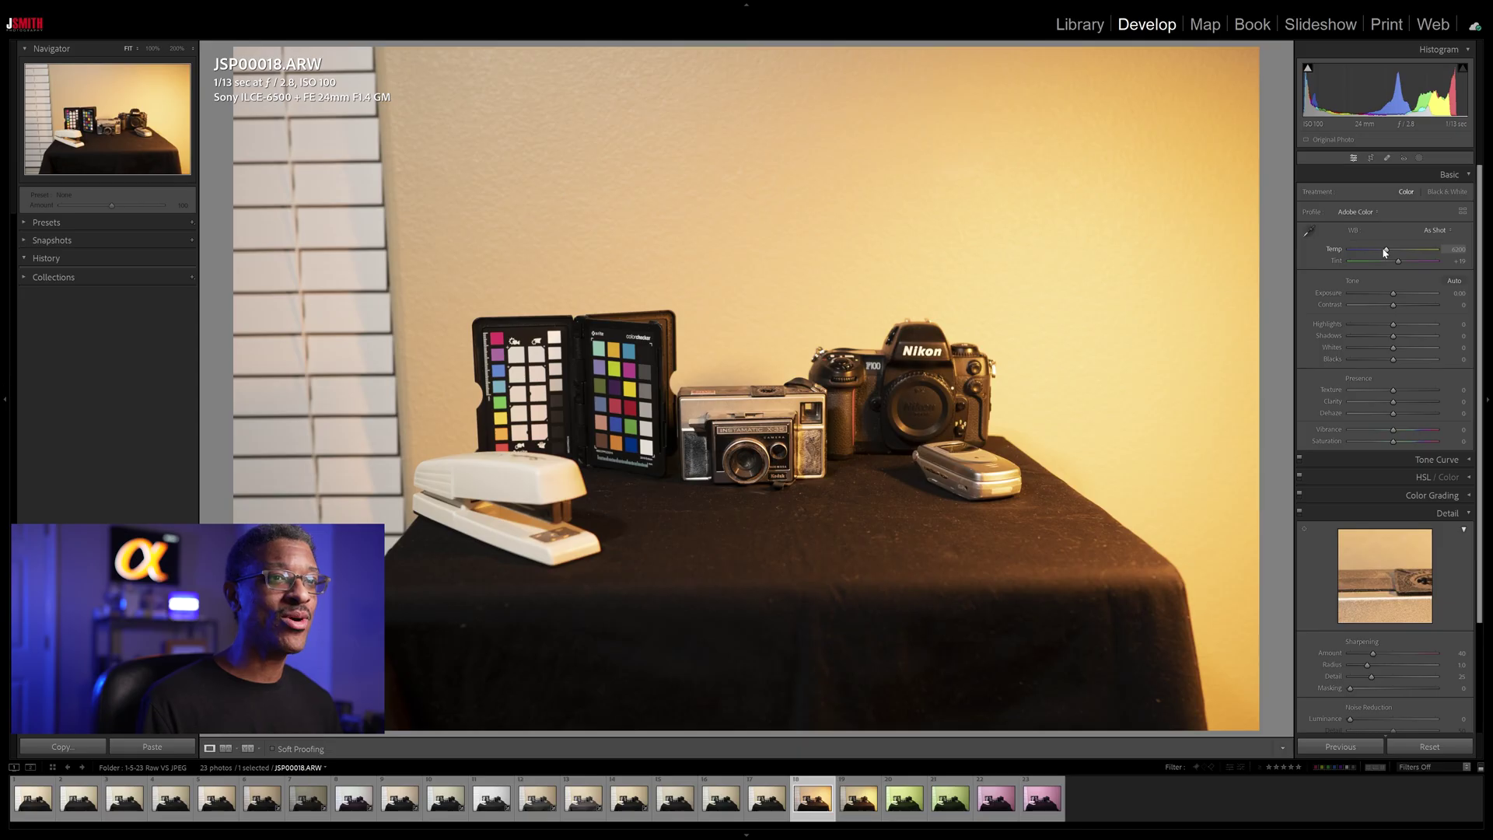
Test the white balance of JSP00018.ARW by cooling its temperature to about 4,000 K and 2,900 K before warming it again
{"action": "left_click_drag", "start_coordinate": [1369, 250], "coordinate": [1368, 251]}
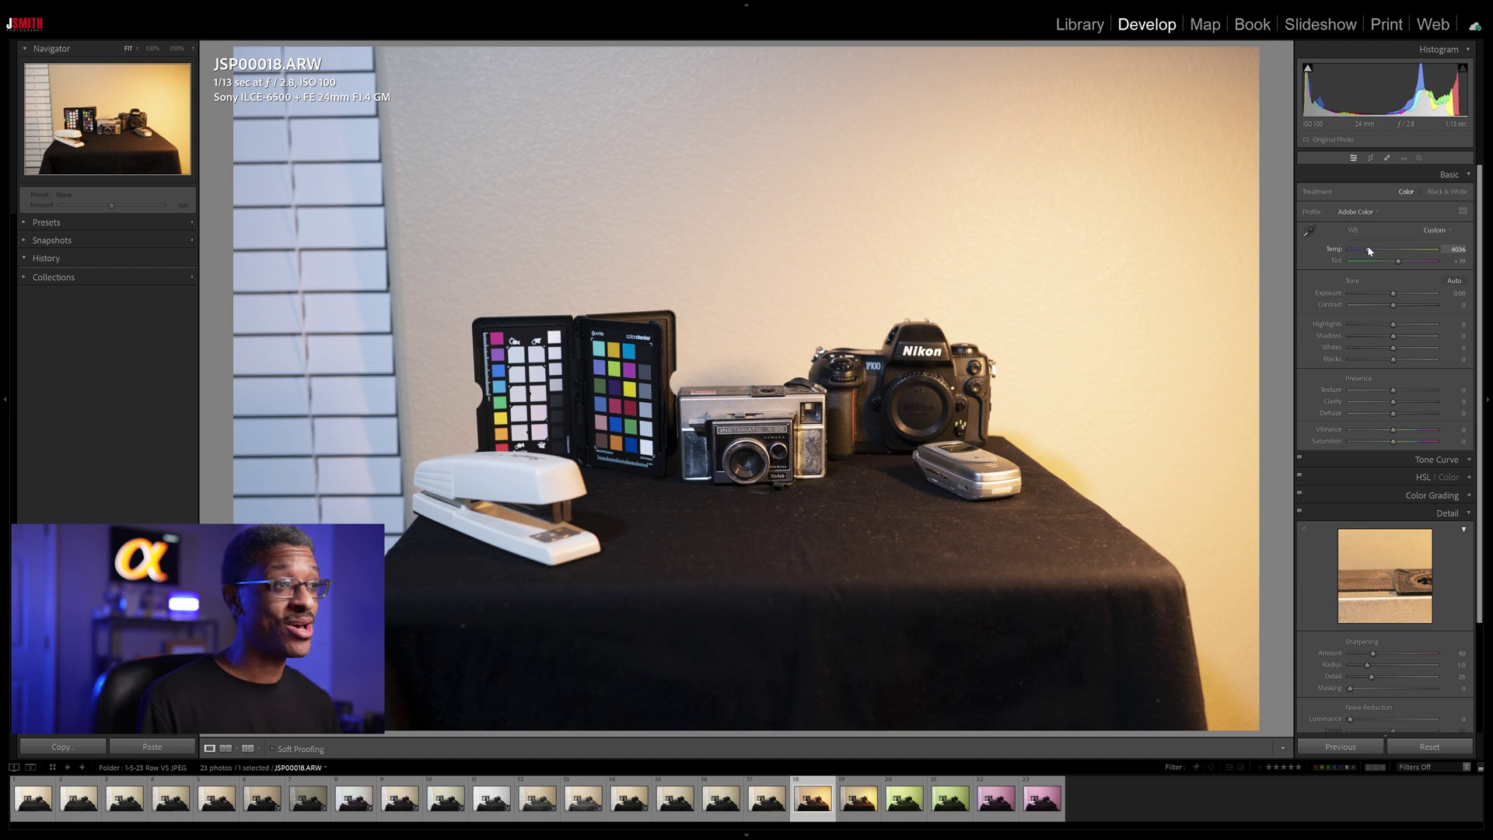
{"action": "left_click_drag", "start_coordinate": [1370, 251], "coordinate": [1358, 251]}
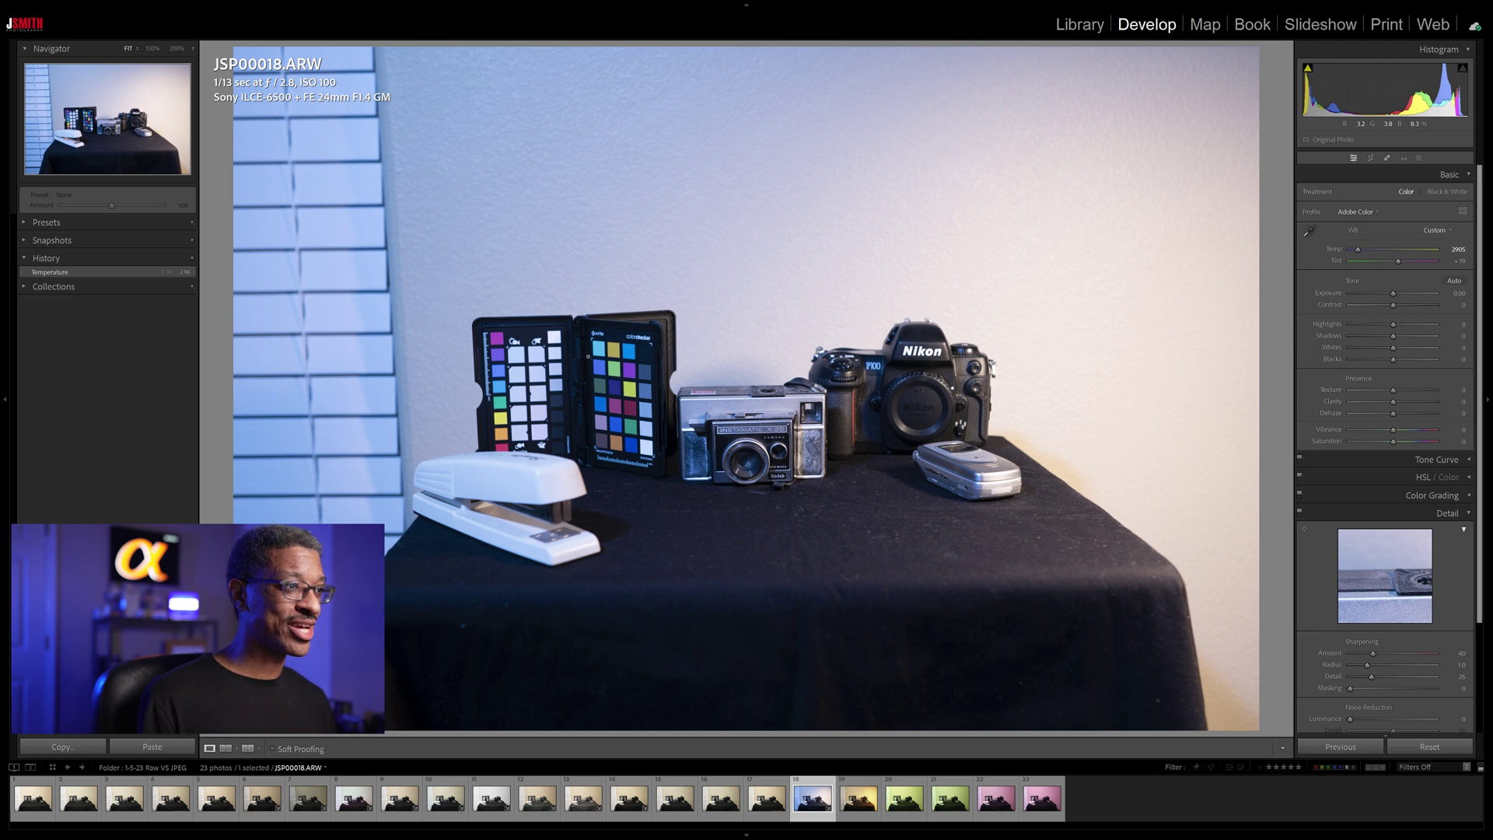
{"action": "left_click_drag", "start_coordinate": [1359, 251], "coordinate": [1382, 255]}
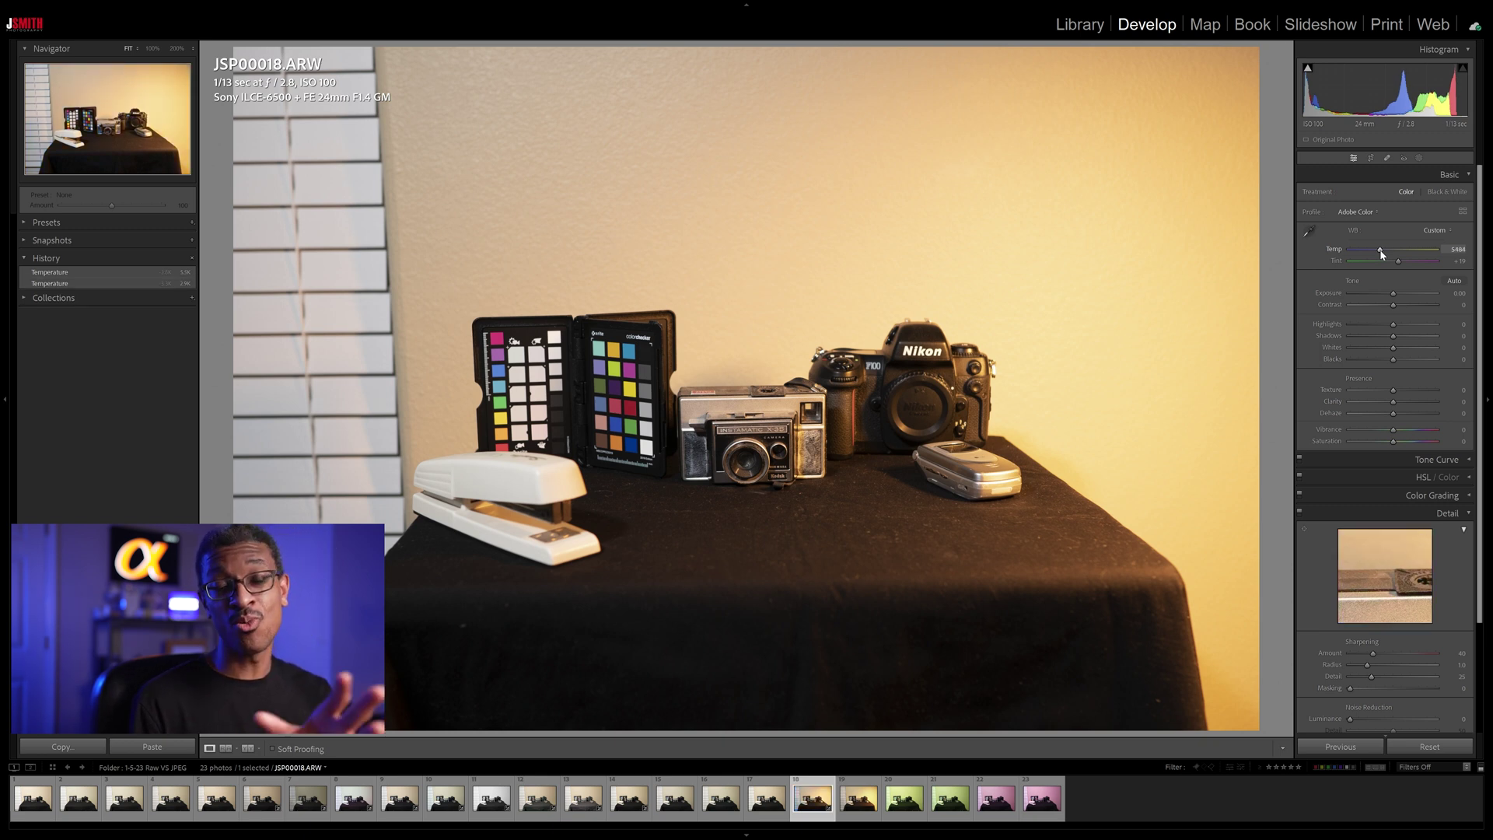